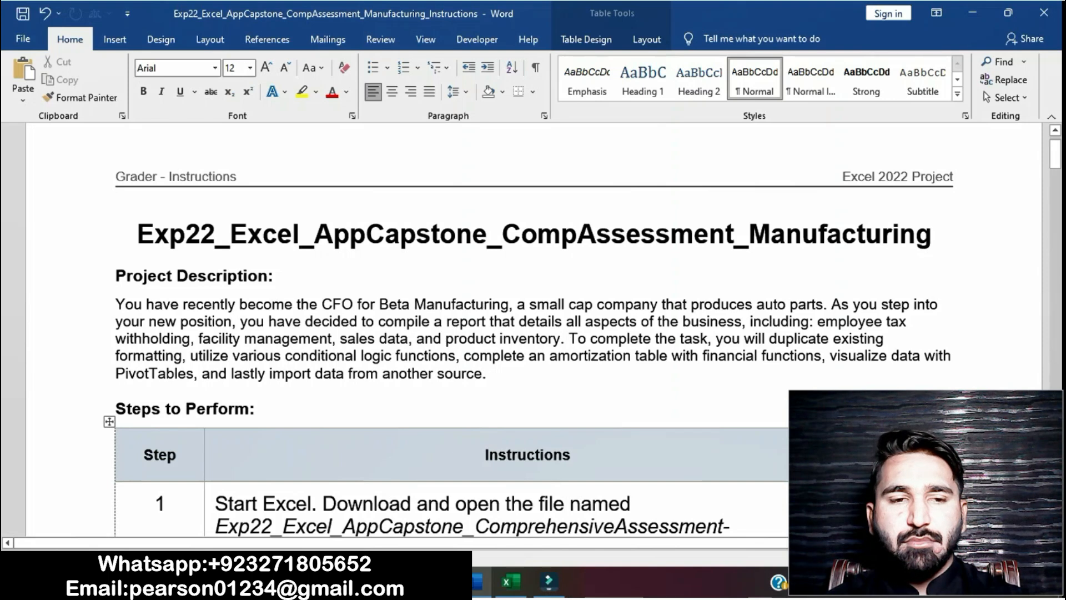
- Highlight the document title Exp22_Excel_AppCapstone_CompAssessment_Manufacturing in yellow and turn highlighting off for the Project Description heading
left_click_drag(137, 234, 946, 233)
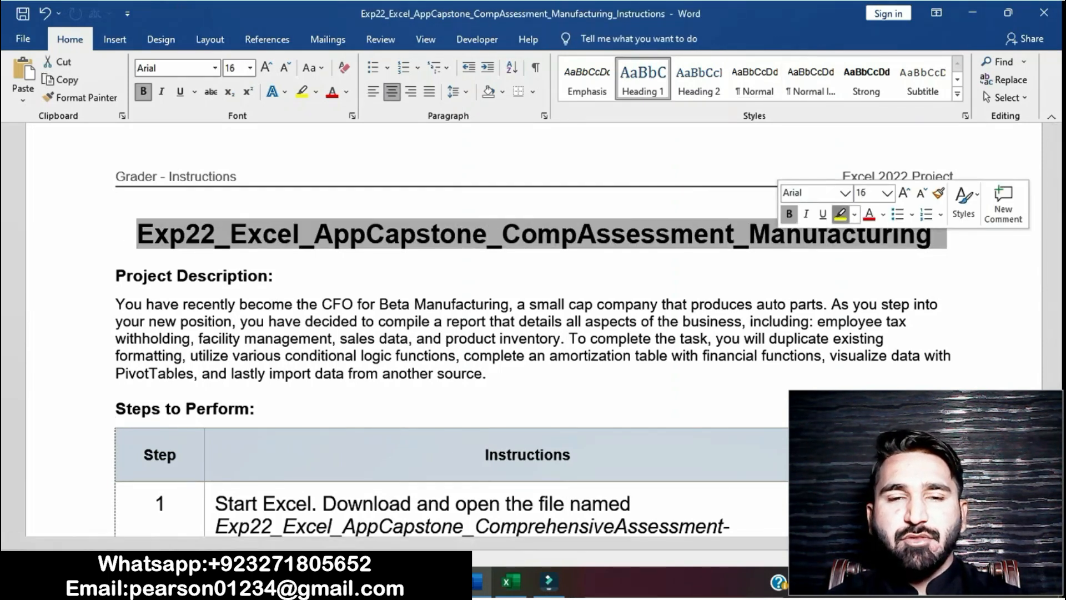
left_click(841, 214)
left_click(273, 276)
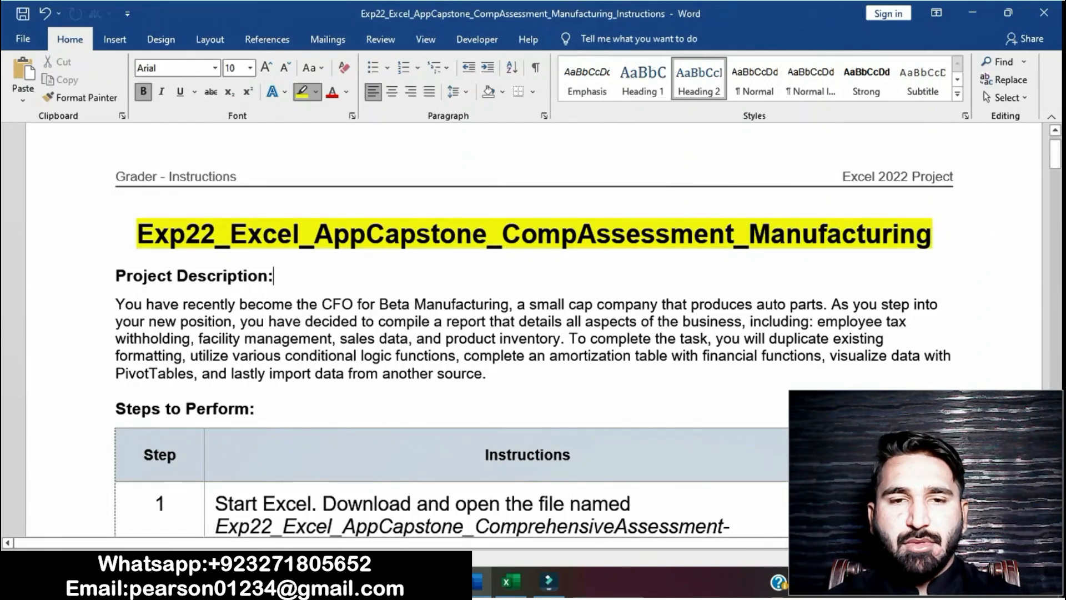
left_click(302, 92)
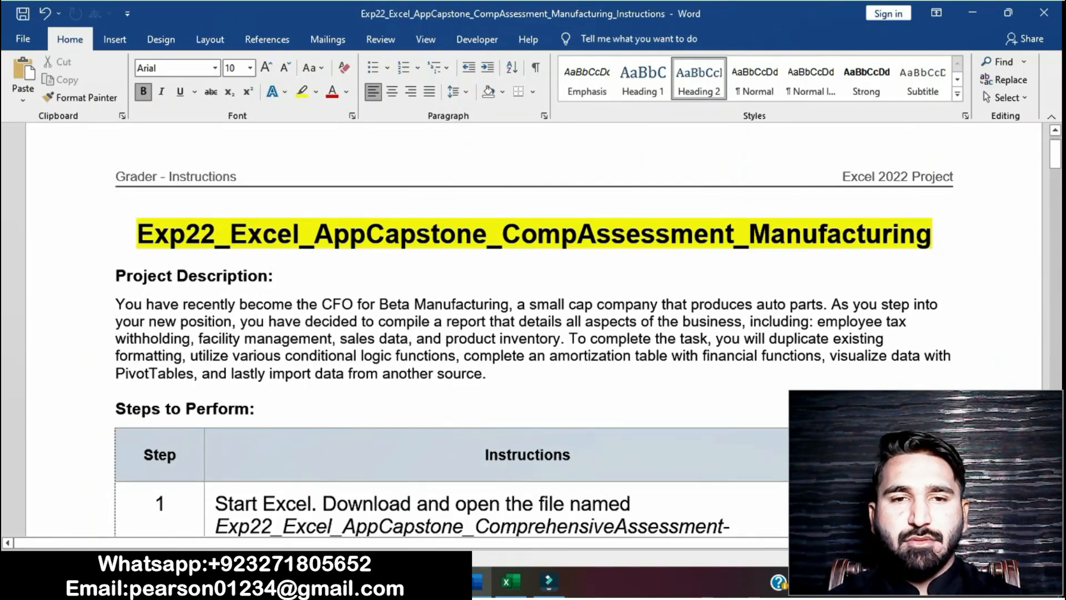
- Highlight the step 1 instruction text in yellow
scroll(533, 333, "down", 3)
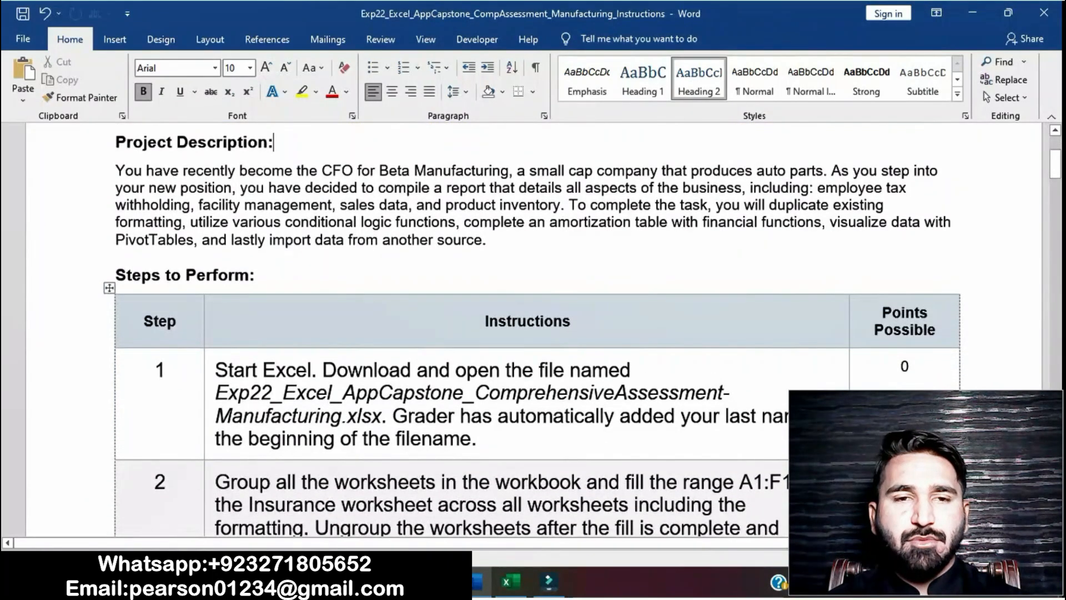
left_click(210, 373)
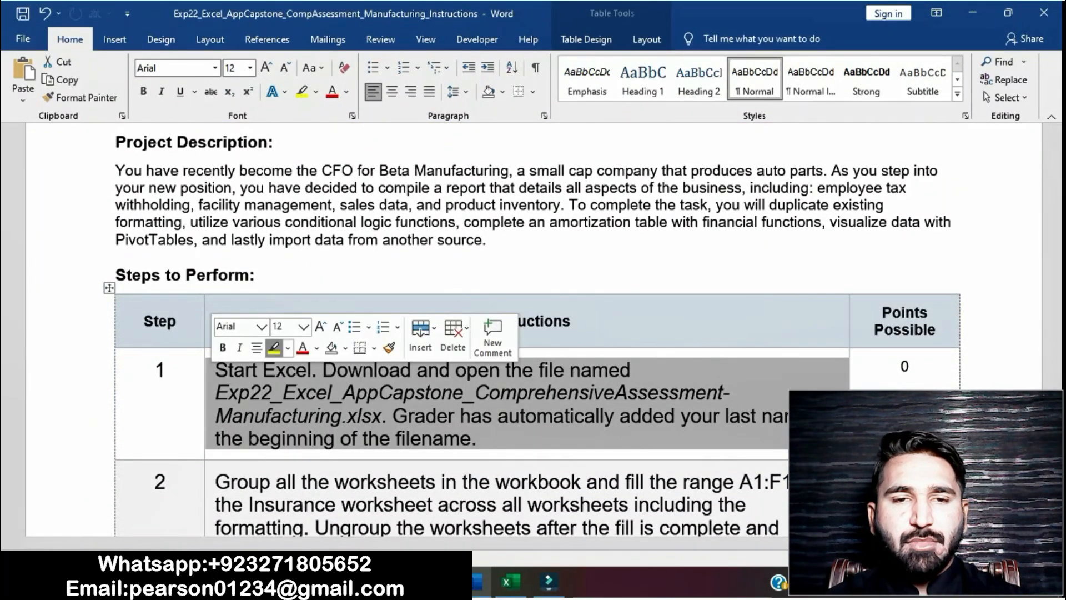
left_click(274, 348)
left_click(307, 393)
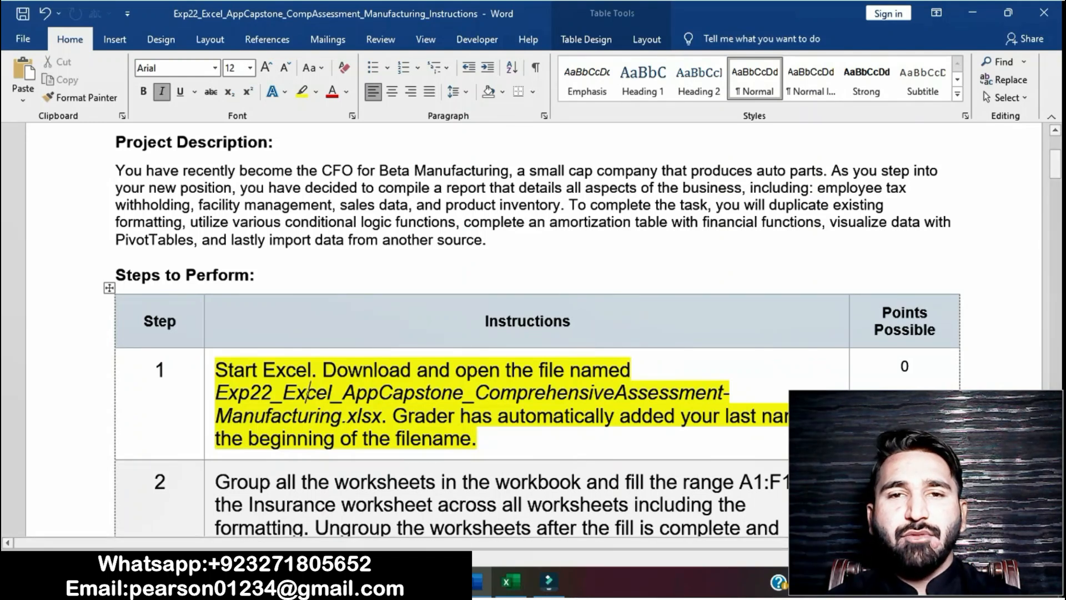
- Switch to the Excel workbook and look through its Facilities, Sales and Insurance worksheets
key("alt+Tab")
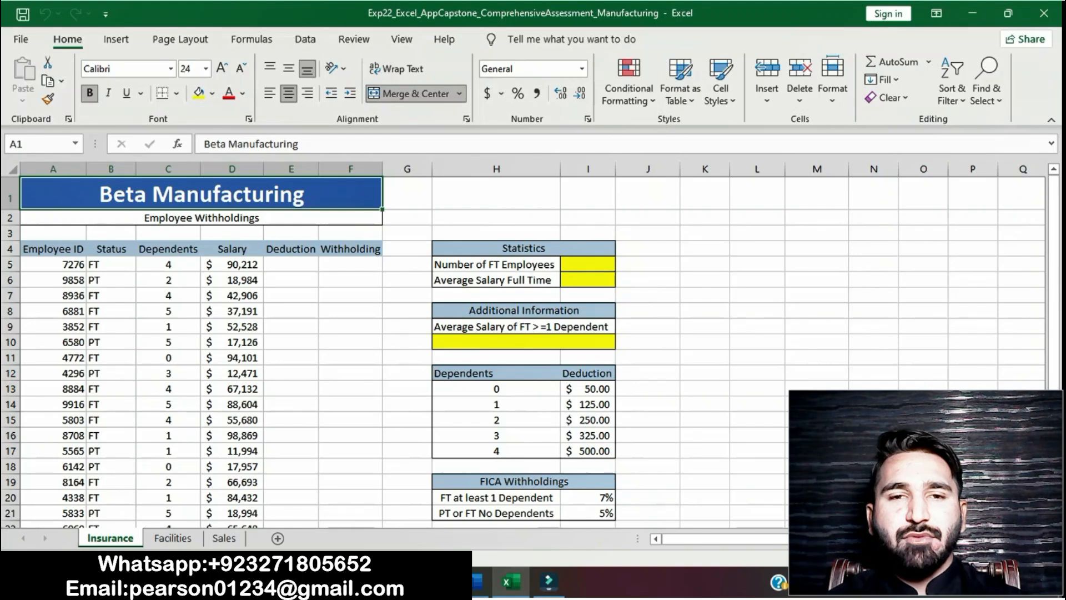
left_click(164, 537)
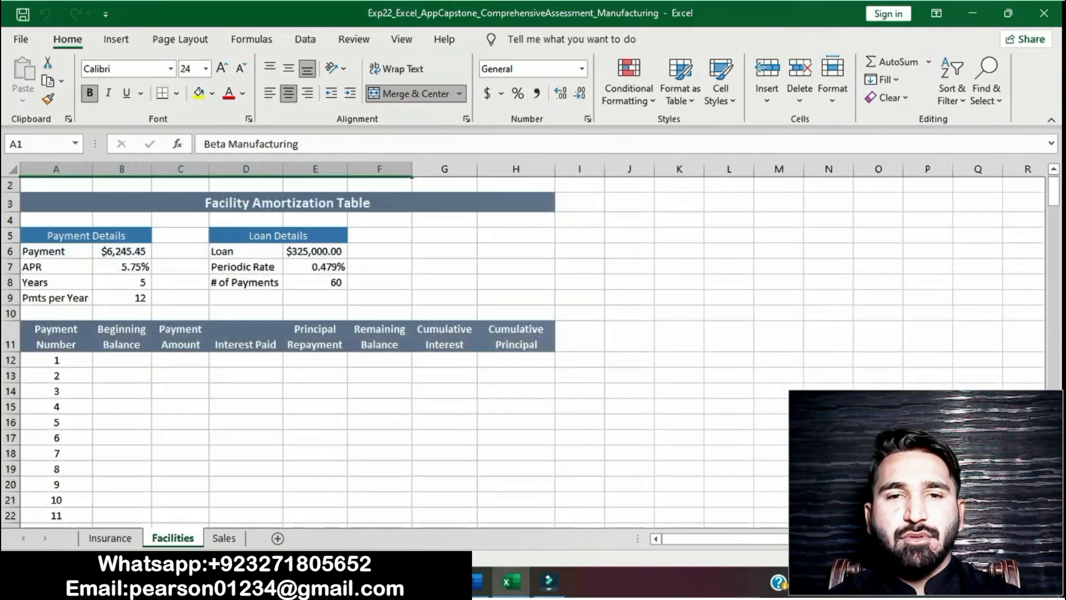
left_click(223, 538)
left_click(110, 537)
- Switch back to the Word instructions and remove the yellow highlight from the step 1 text
left_click(479, 581)
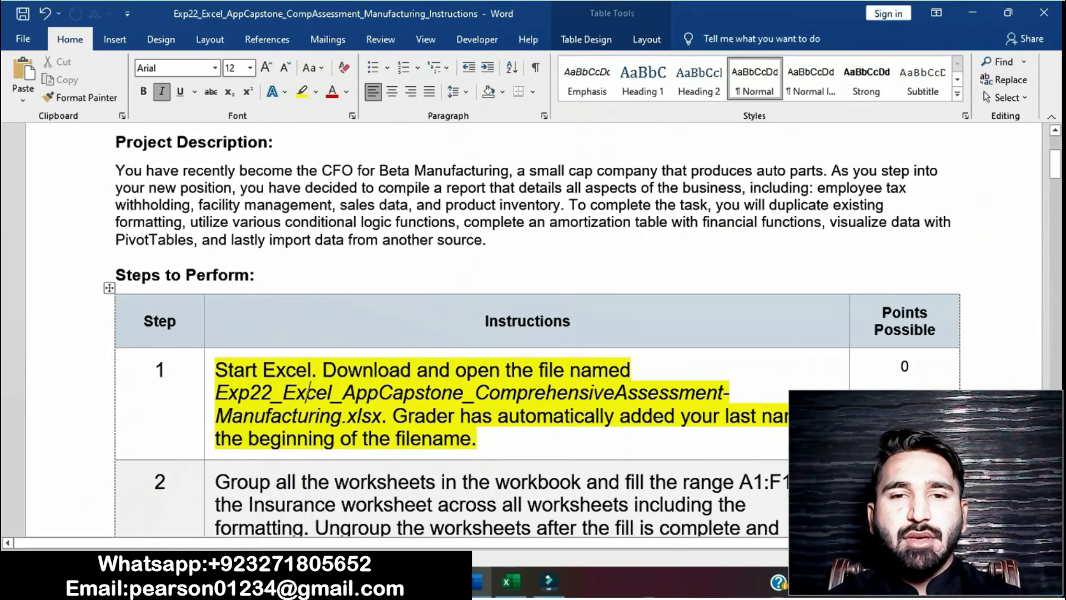
triple_click(308, 392)
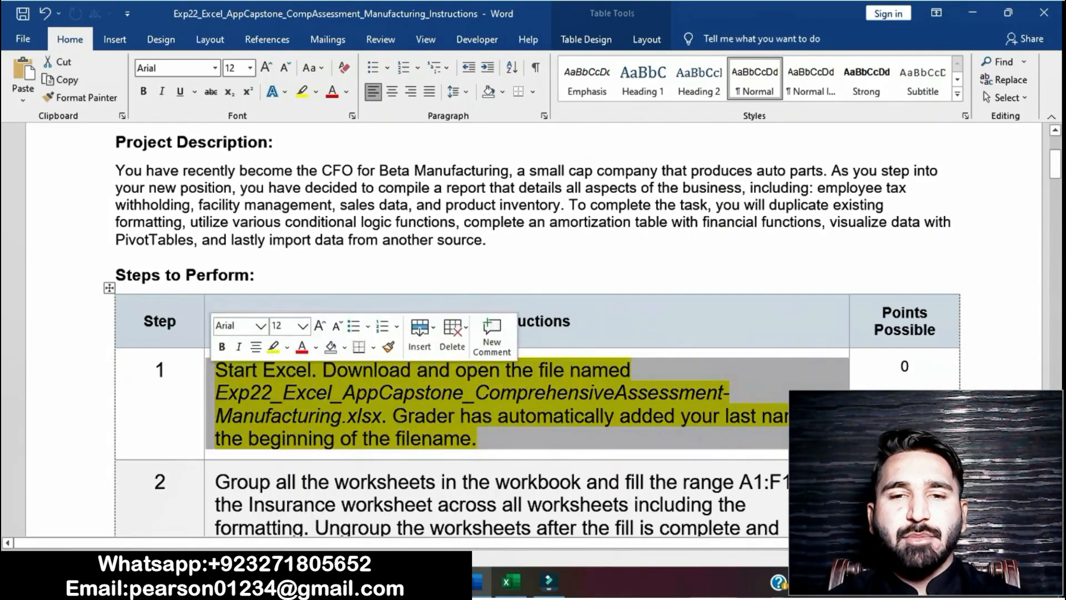
left_click(273, 346)
- Highlight the step 2 instruction about grouping the worksheets in yellow
scroll(181, 514, "down", 3)
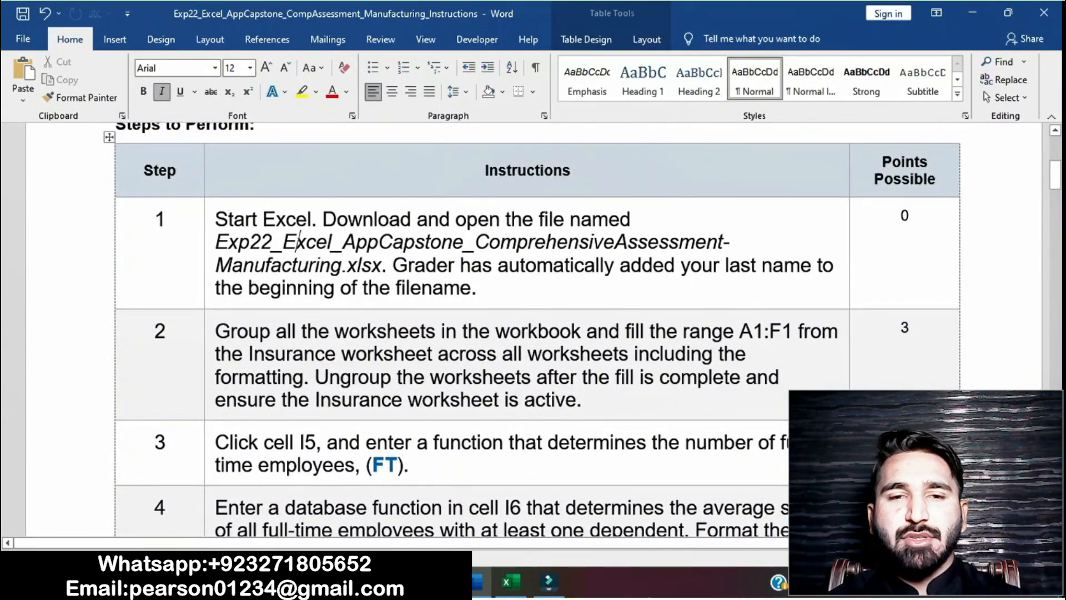
triple_click(300, 353)
left_click(269, 309)
left_click(293, 376)
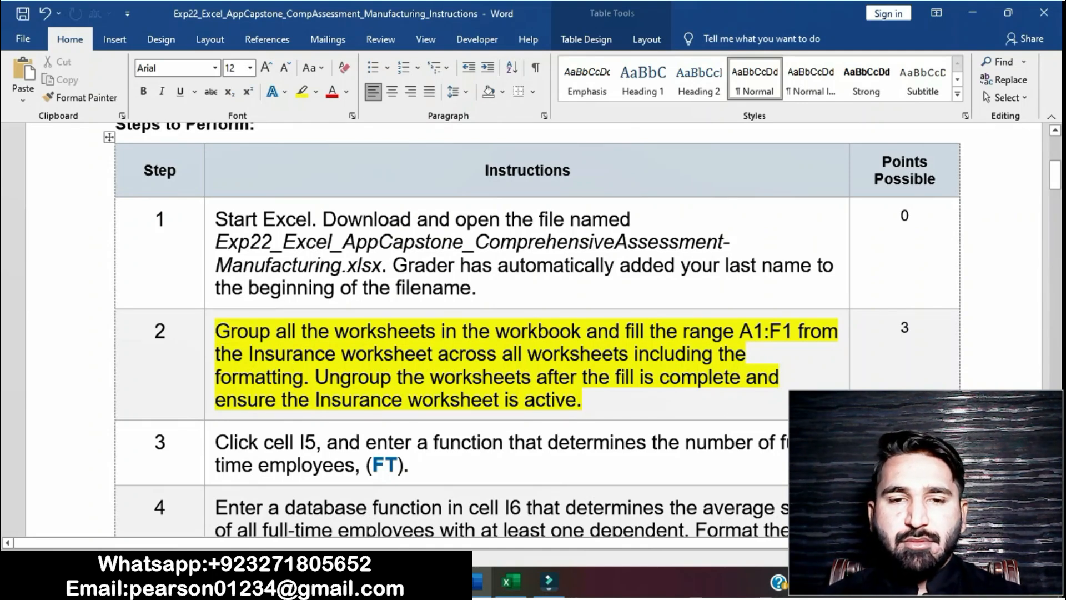
- Mark the grouping phrase in step 2, switch to Excel and group the Insurance, Facilities and Sales worksheets
left_click_drag(215, 331, 586, 331)
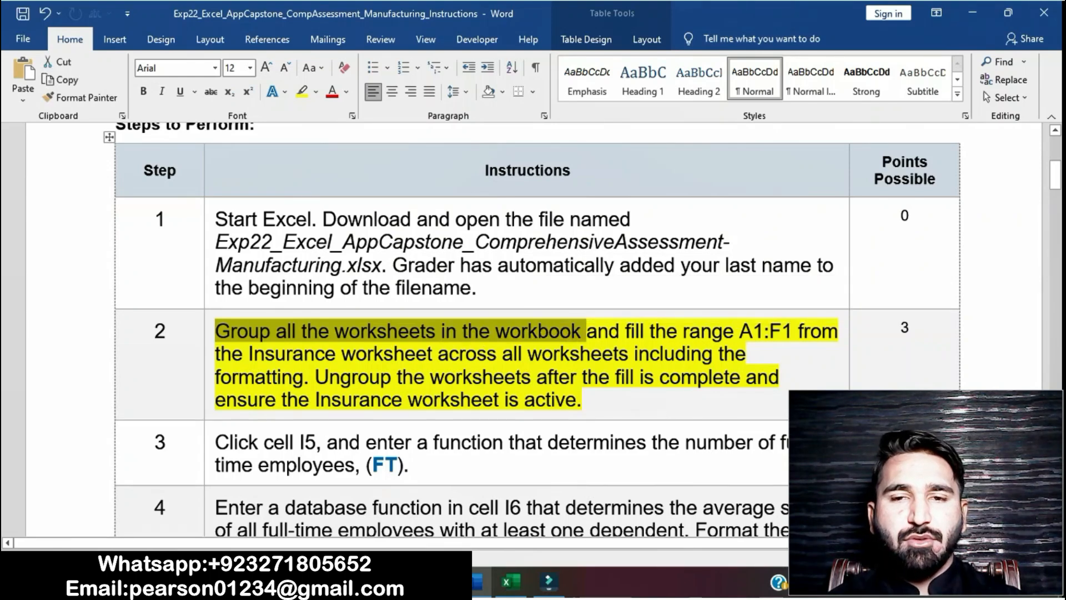
left_click(510, 582)
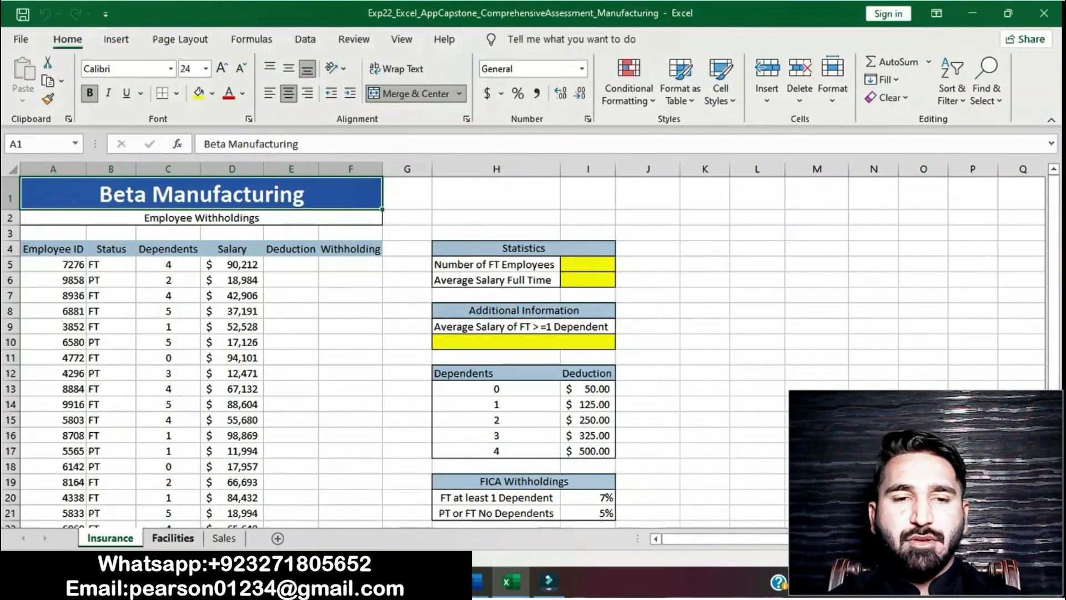
left_click(173, 538, "ctrl")
left_click(224, 538, "ctrl")
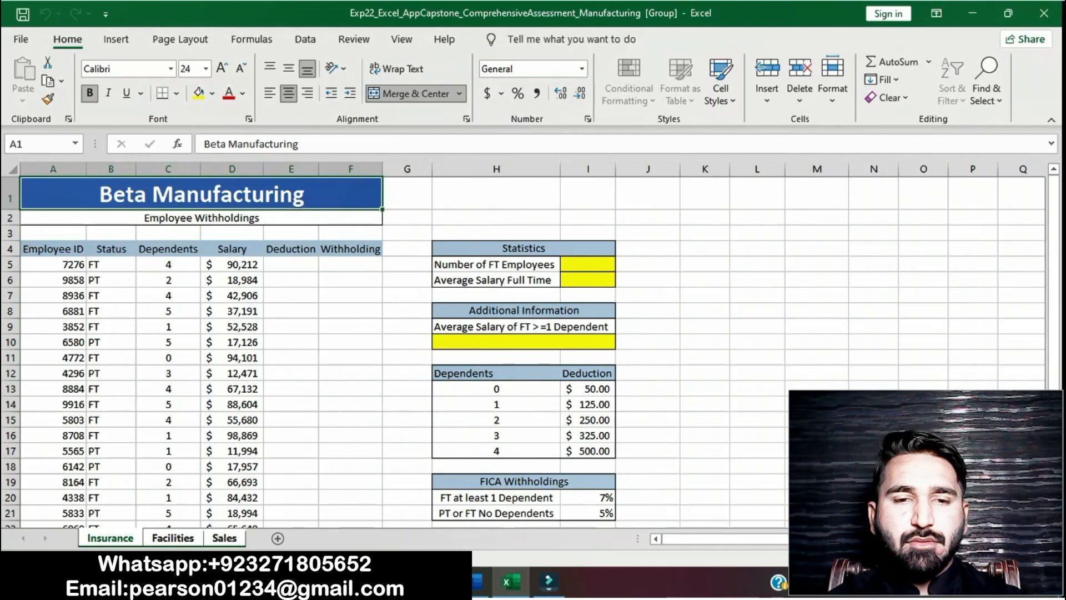
- Check the range in the Word instructions, and in Excel fill A1:F1 of Insurance across the grouped worksheets with the All option
left_click(478, 581)
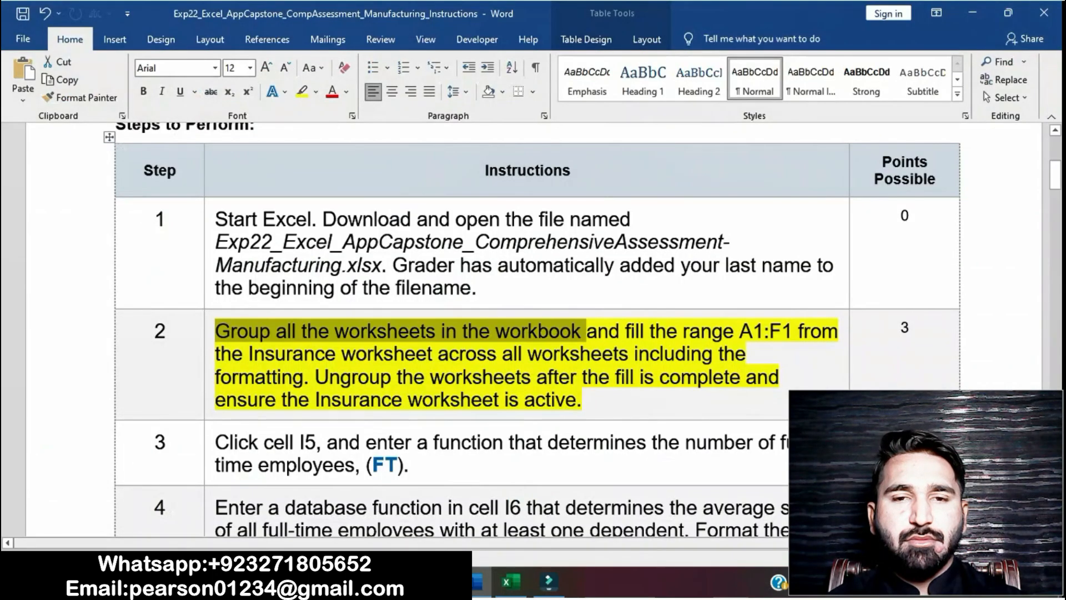
left_click_drag(740, 332, 795, 332)
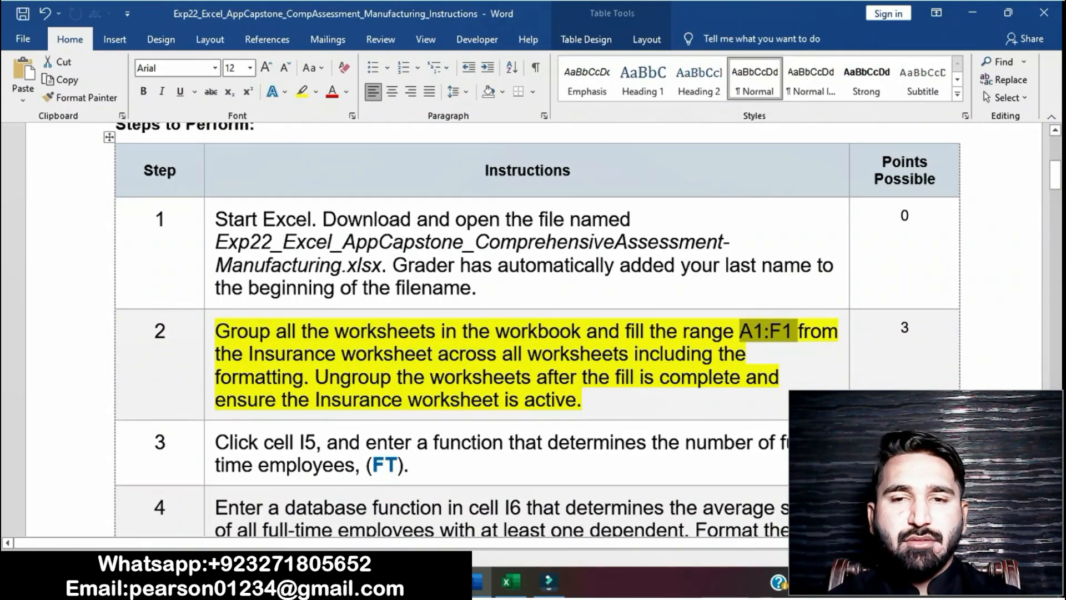
left_click_drag(248, 354, 305, 377)
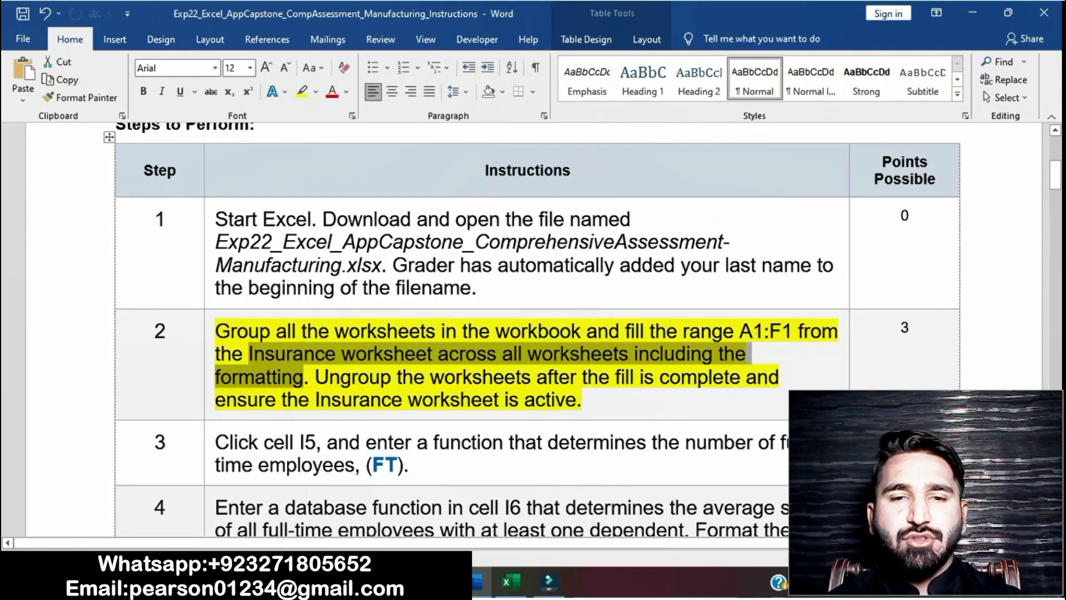
left_click(507, 581)
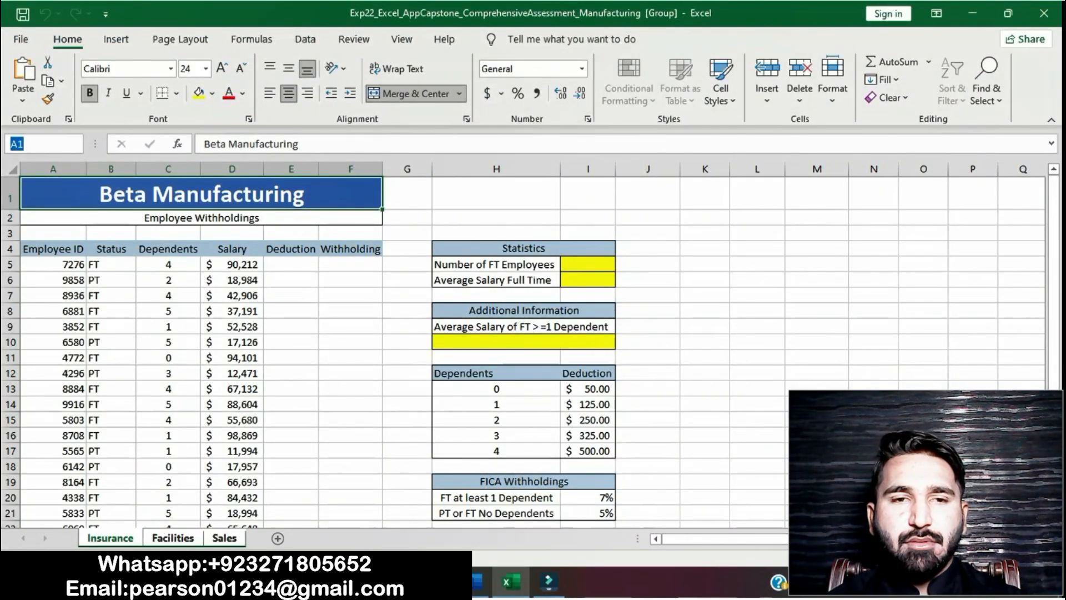
left_click(882, 79)
left_click(933, 188)
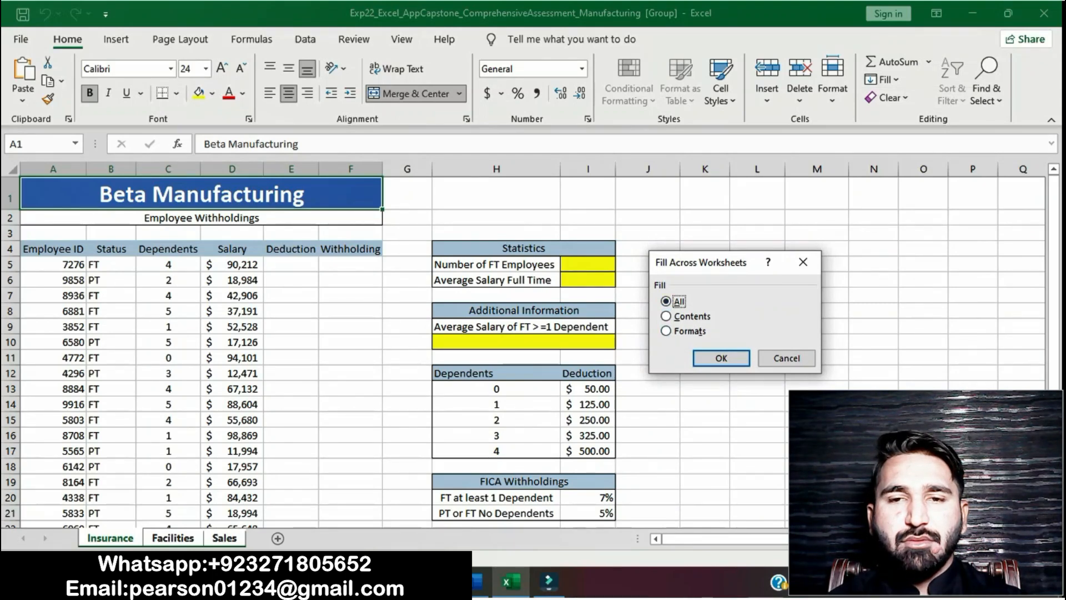
key("Return")
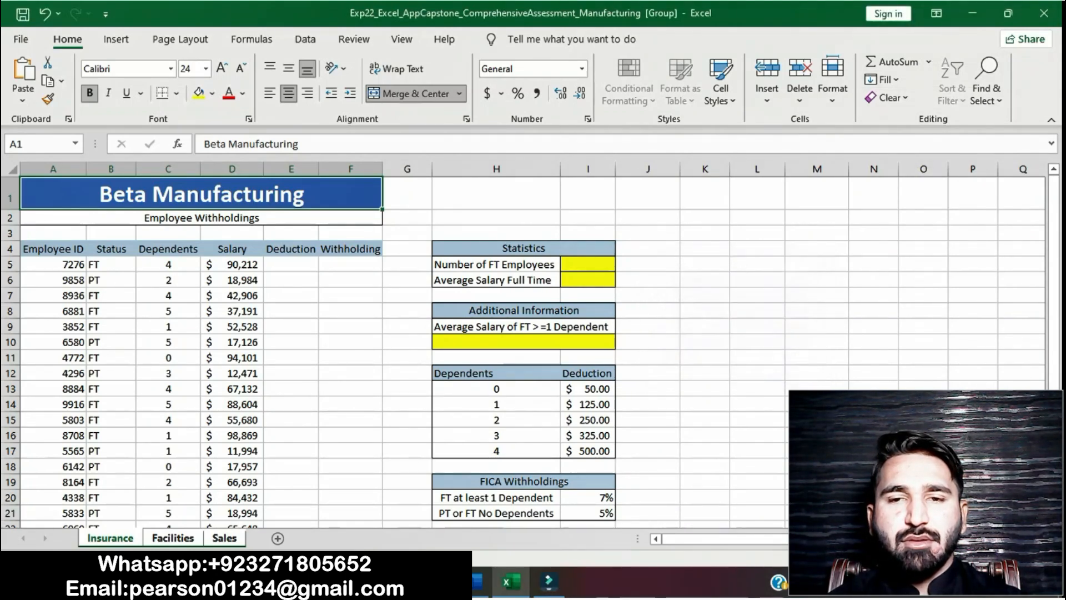
left_click(705, 419)
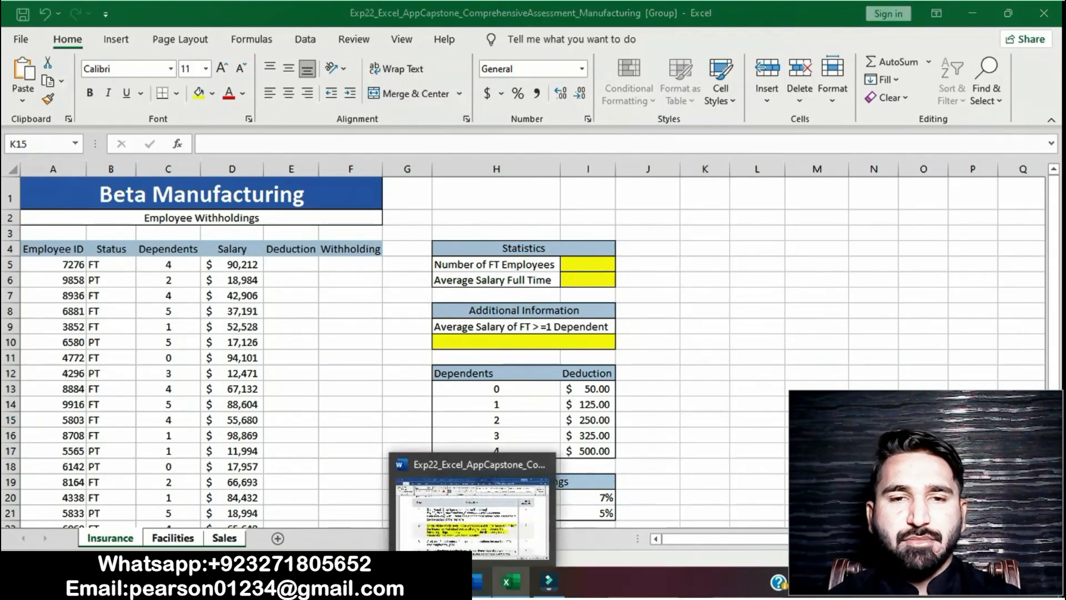
- Mark the ungrouping sentence in the Word instructions and ungroup the worksheets in Excel
left_click(476, 582)
left_click(493, 399)
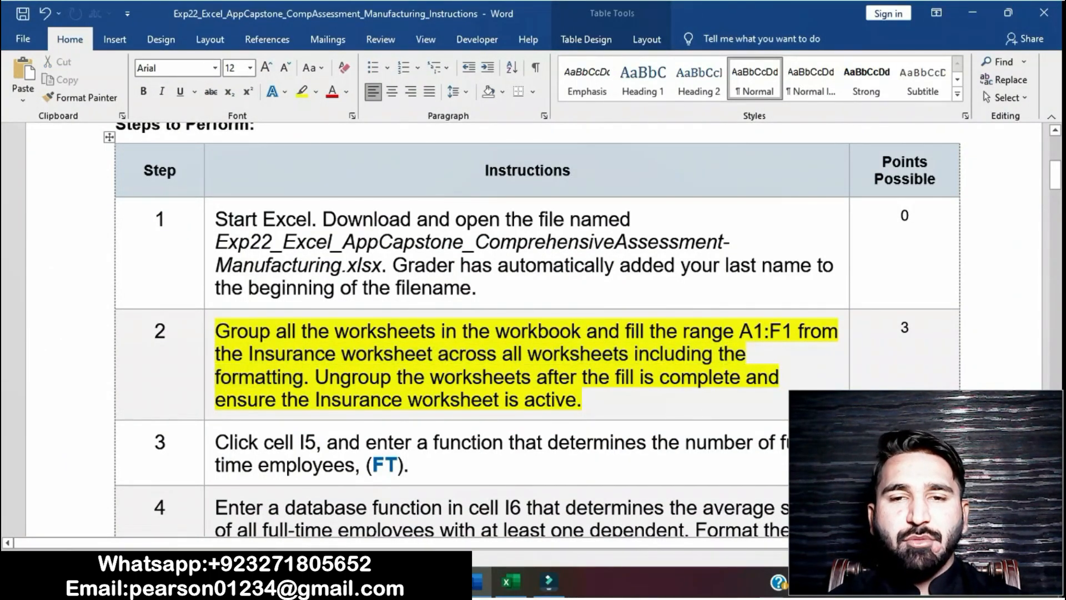
left_click_drag(315, 377, 581, 400)
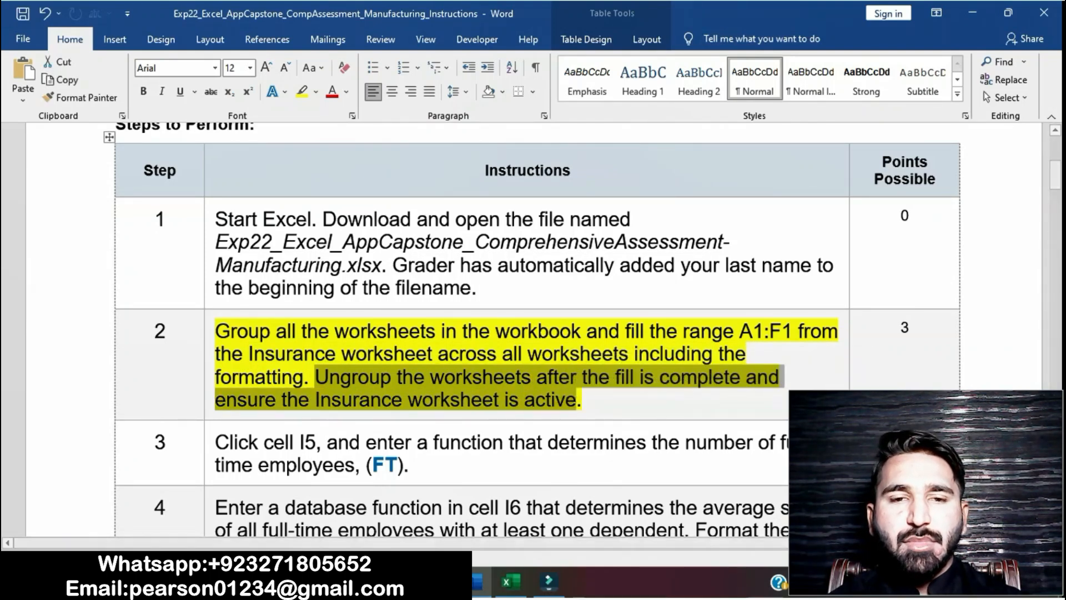
left_click(509, 581)
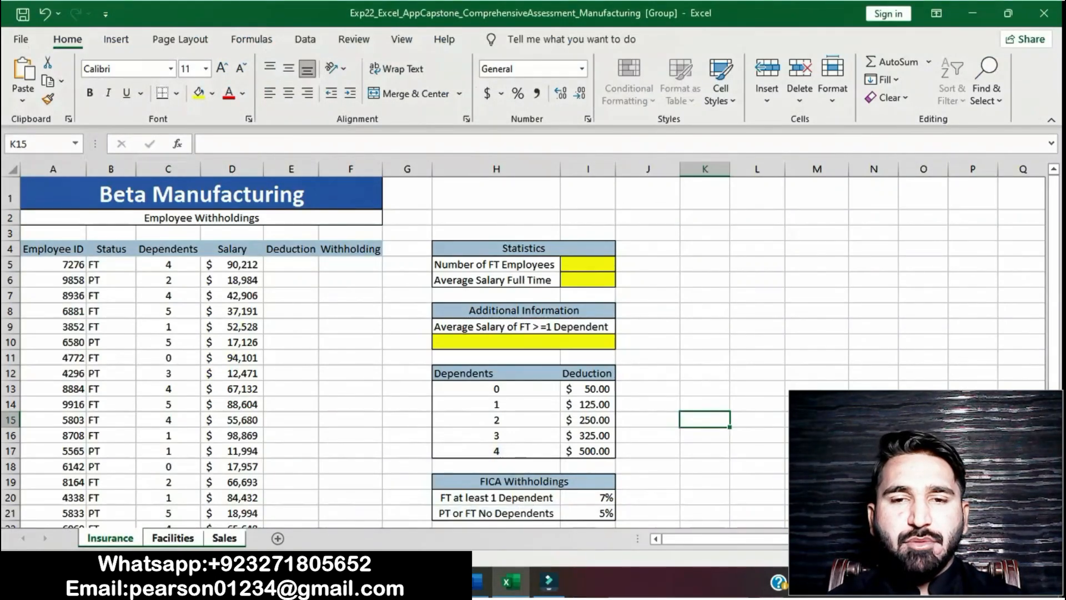
right_click(176, 538)
left_click(240, 524)
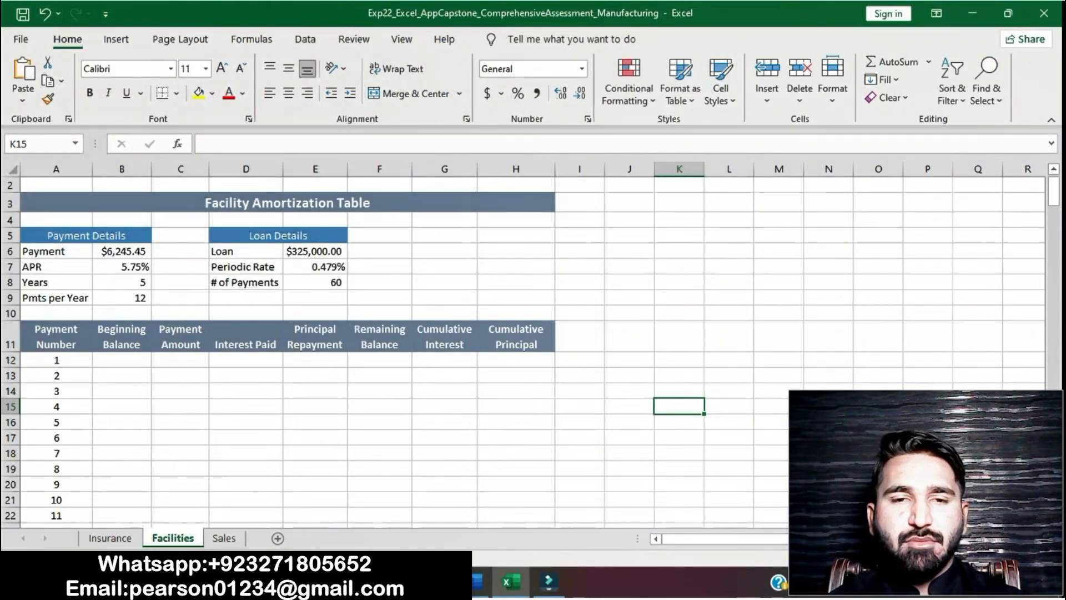
- Recheck the instruction in Word, return to Excel and make the Insurance worksheet active
left_click(477, 582)
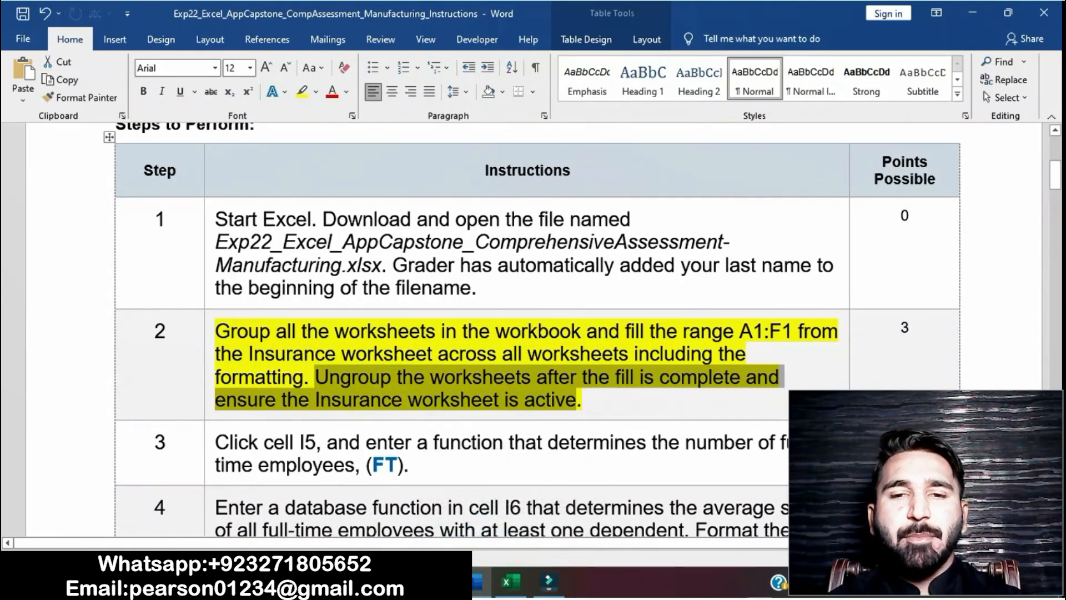
left_click(510, 581)
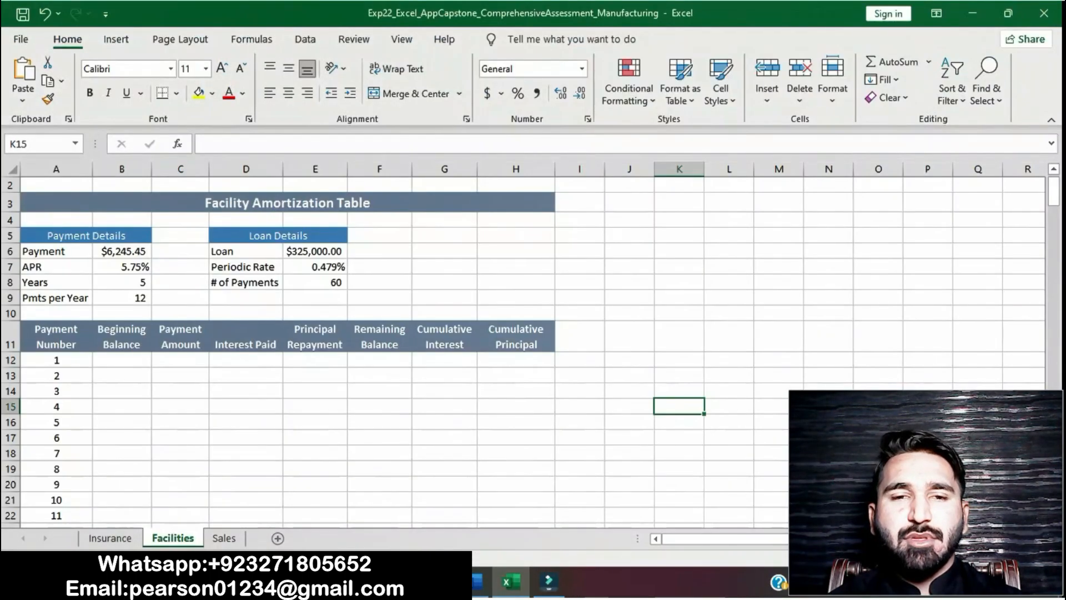
left_click(110, 538)
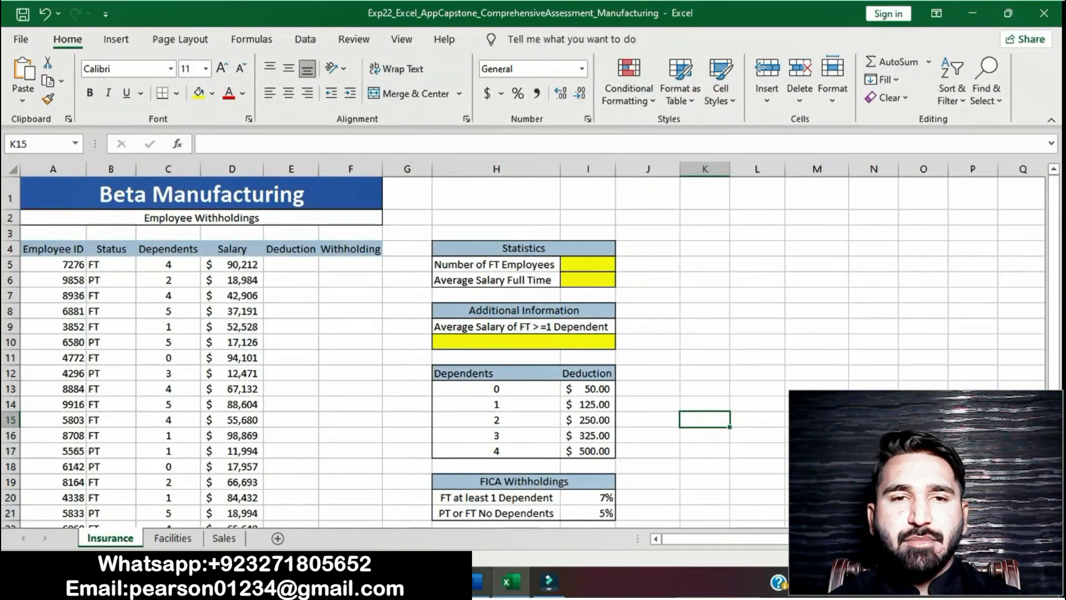
- Switch to the Word instructions and remove the yellow highlight from the step 2 text
left_click(477, 582)
left_click(483, 399)
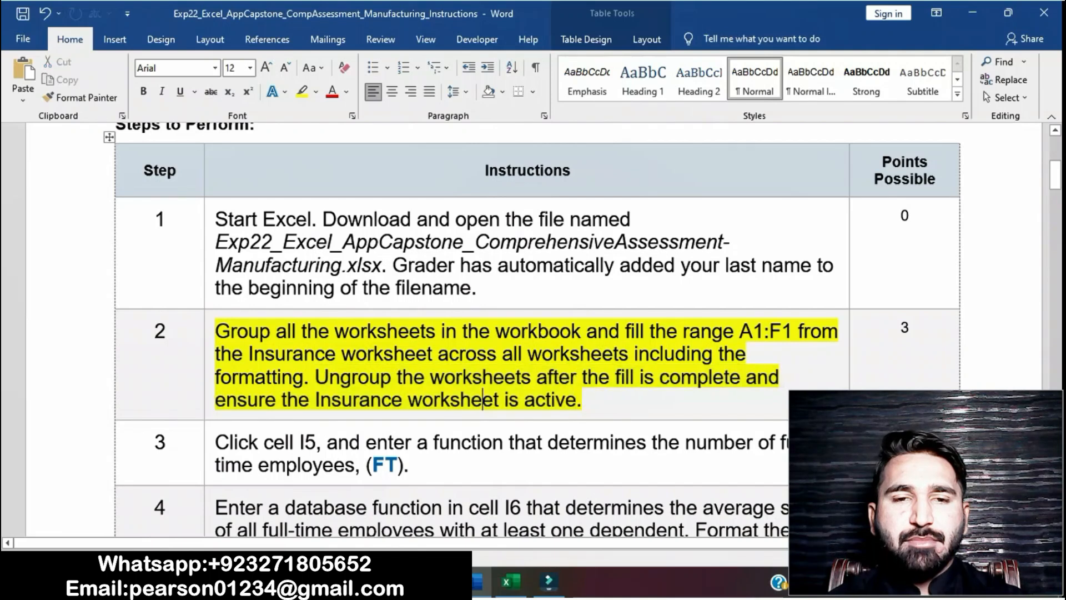
triple_click(483, 399)
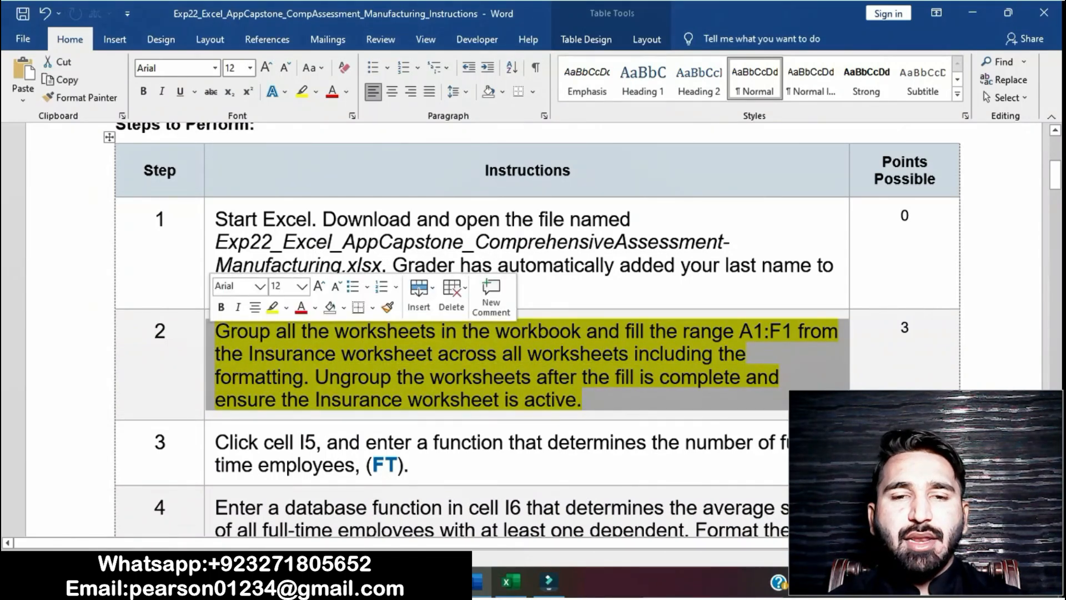
left_click(272, 307)
left_click(584, 399)
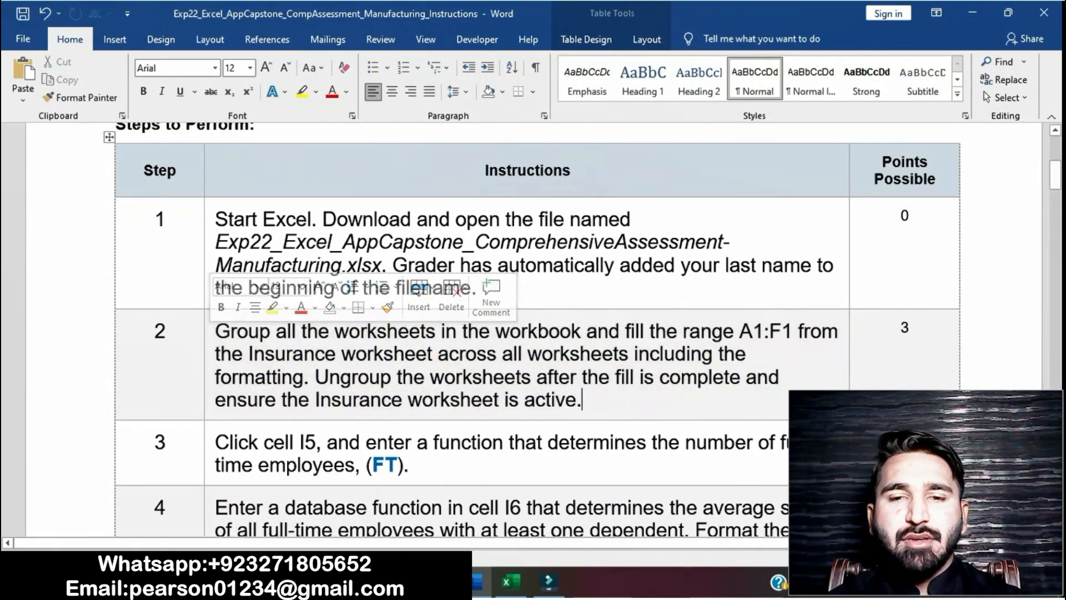
- Highlight the step 3 instruction about counting full-time employees in cell I5 in yellow
scroll(533, 327, "down", 2)
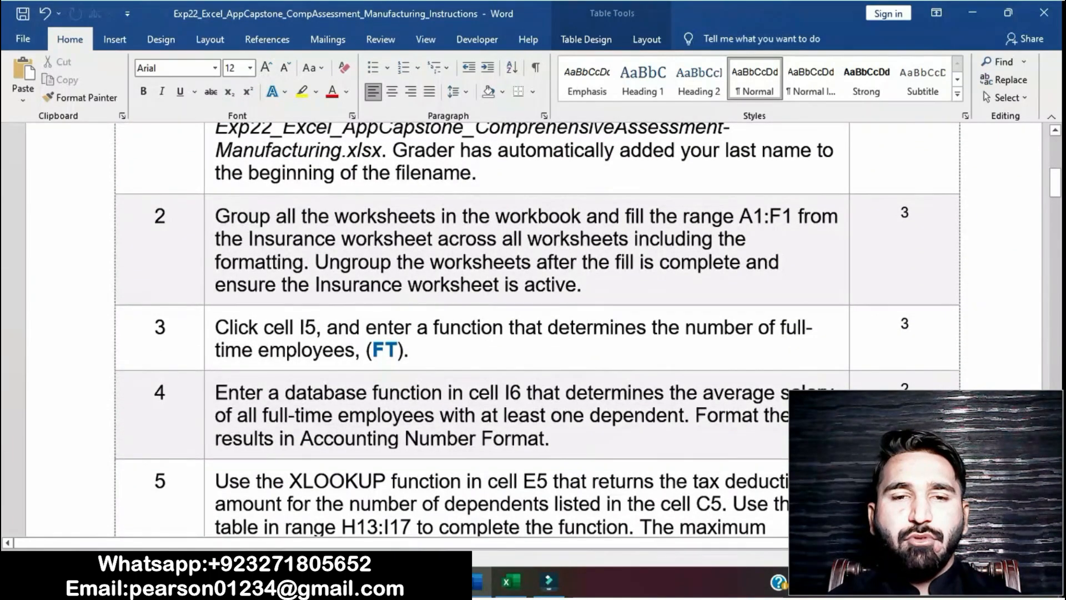
triple_click(333, 339)
left_click(274, 307)
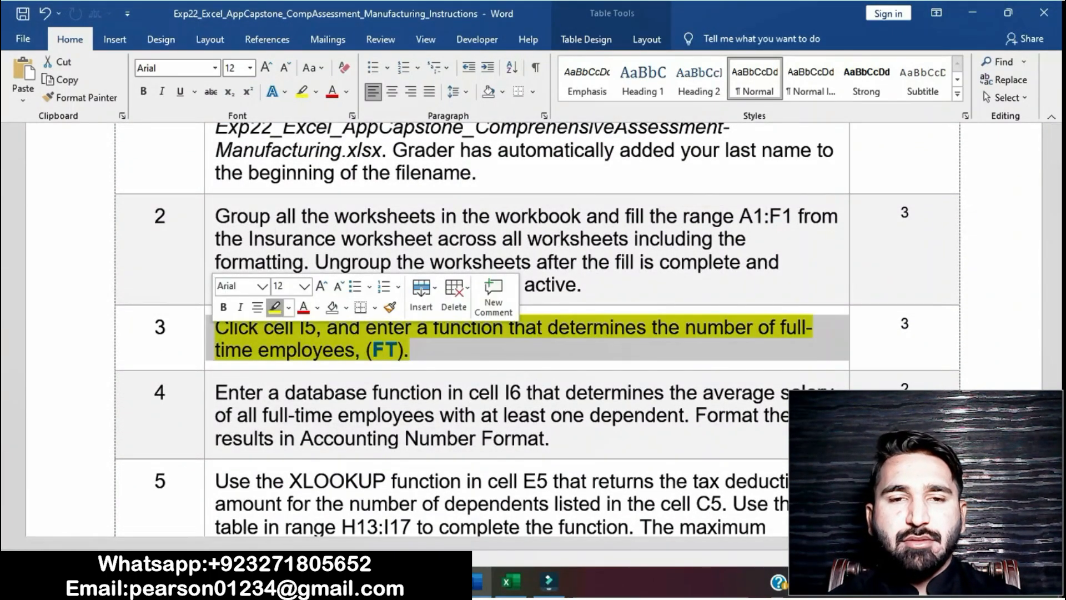
left_click(297, 350)
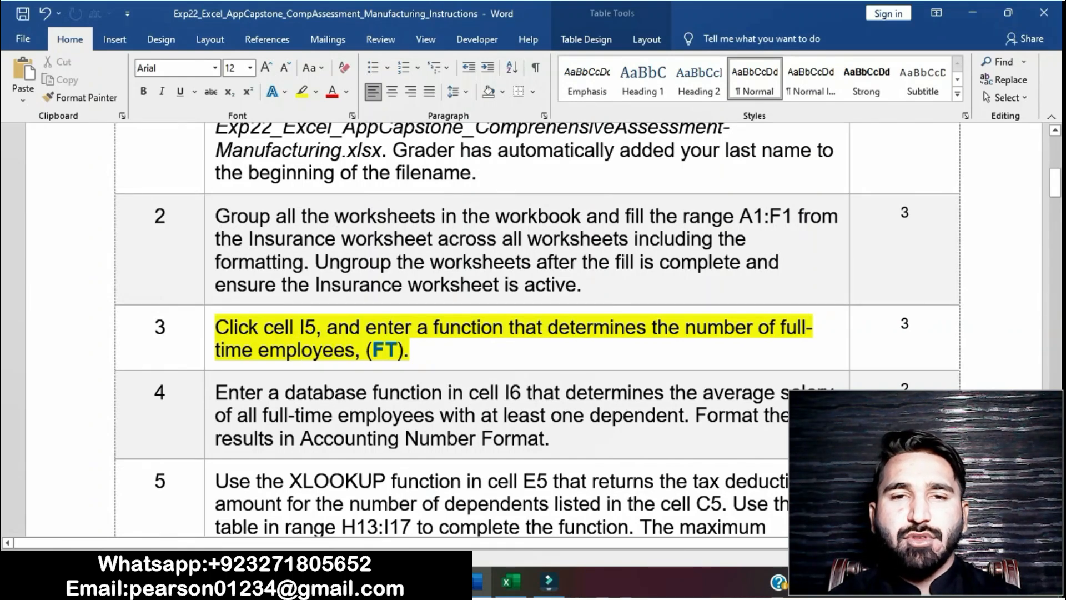
- Mark the step 3 instruction, switch to Excel and enter =COUNTIF(B5:B34,$B$5) in cell I5 of the Insurance worksheet
left_click_drag(217, 327, 409, 349)
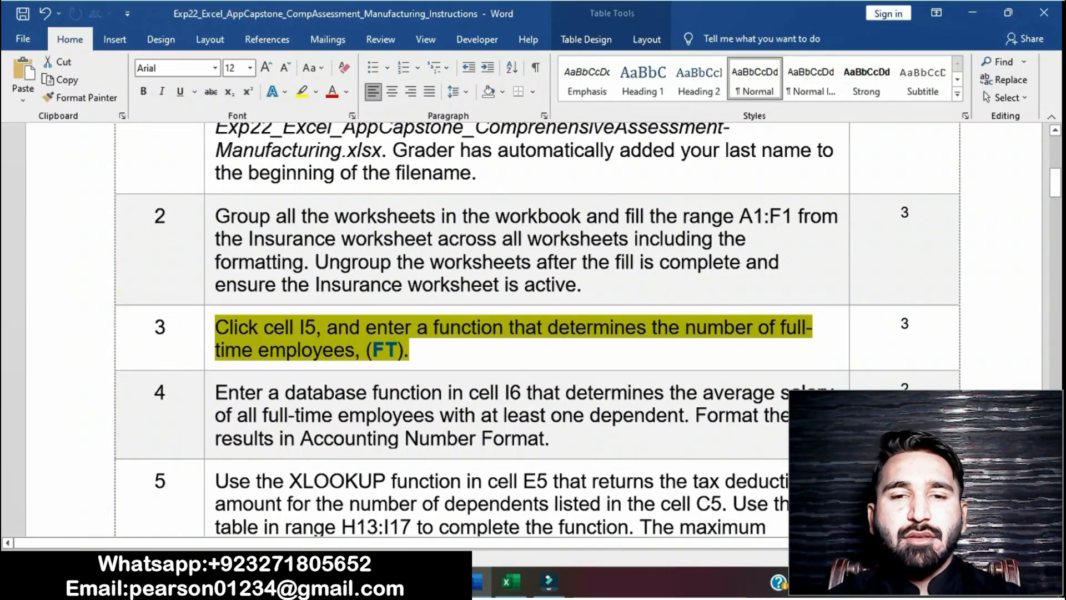
key("alt+Tab")
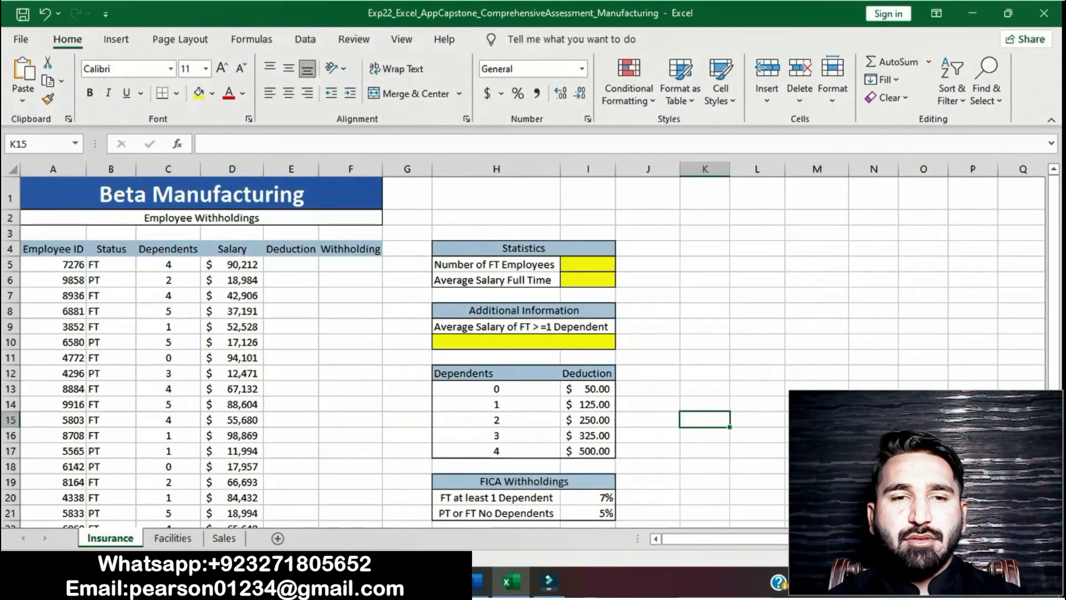
left_click(588, 264)
type("=")
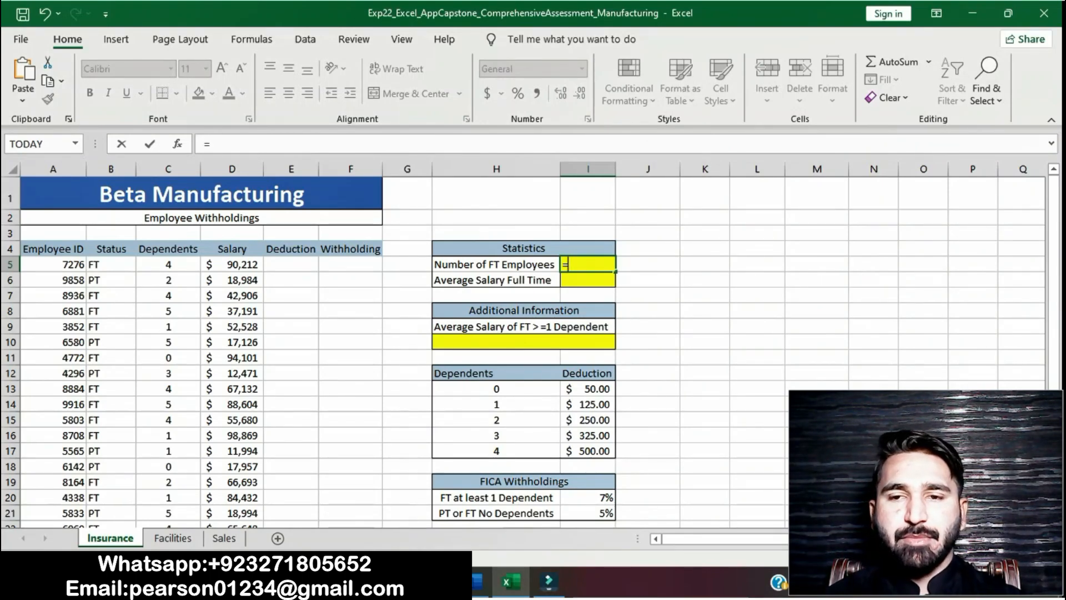
type("COUNT")
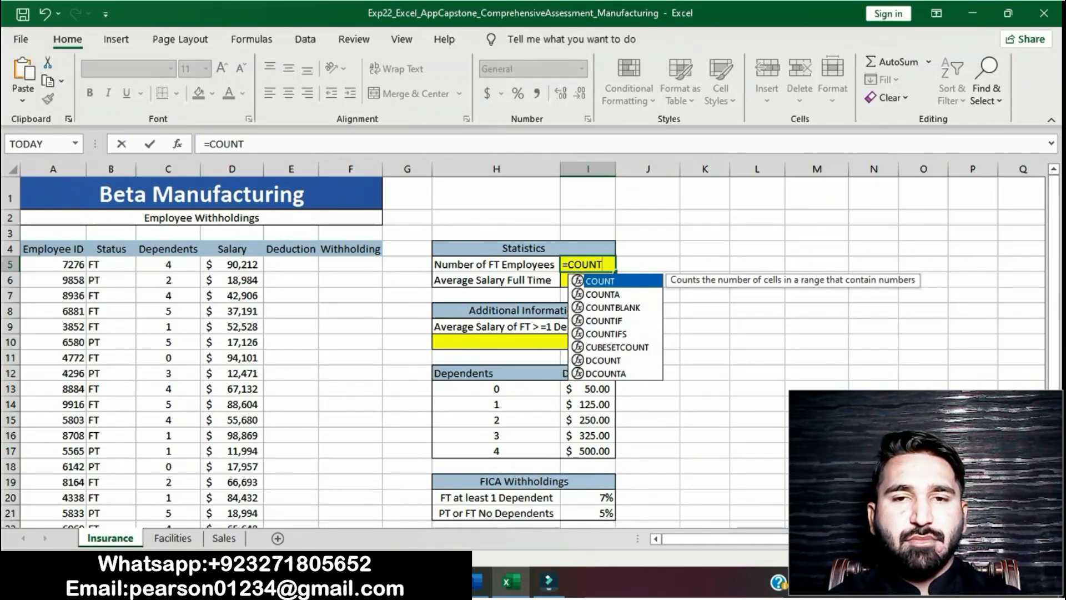
type("IF")
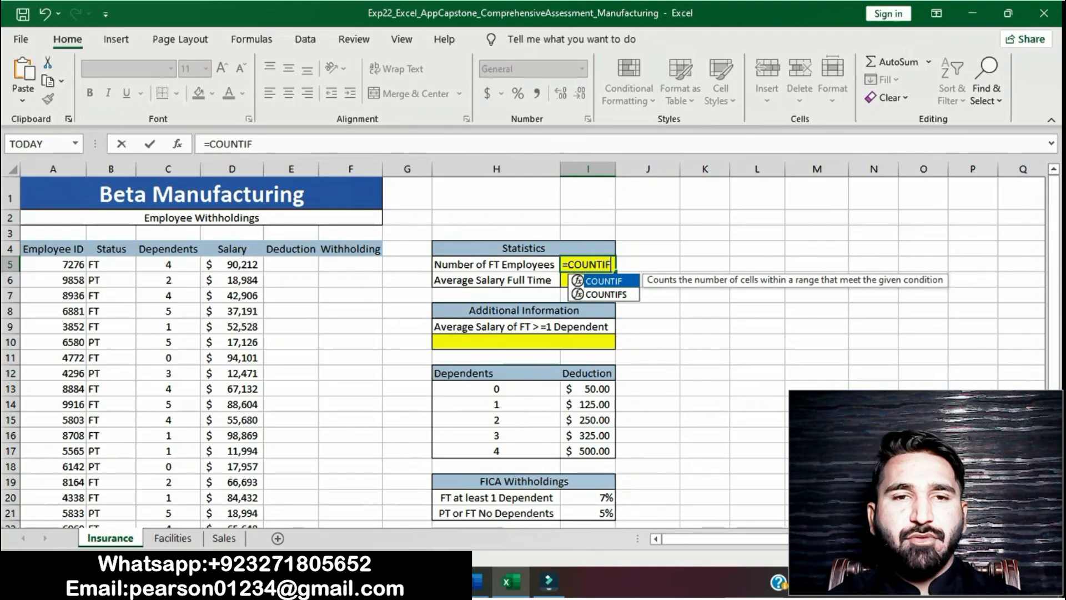
type("(B5")
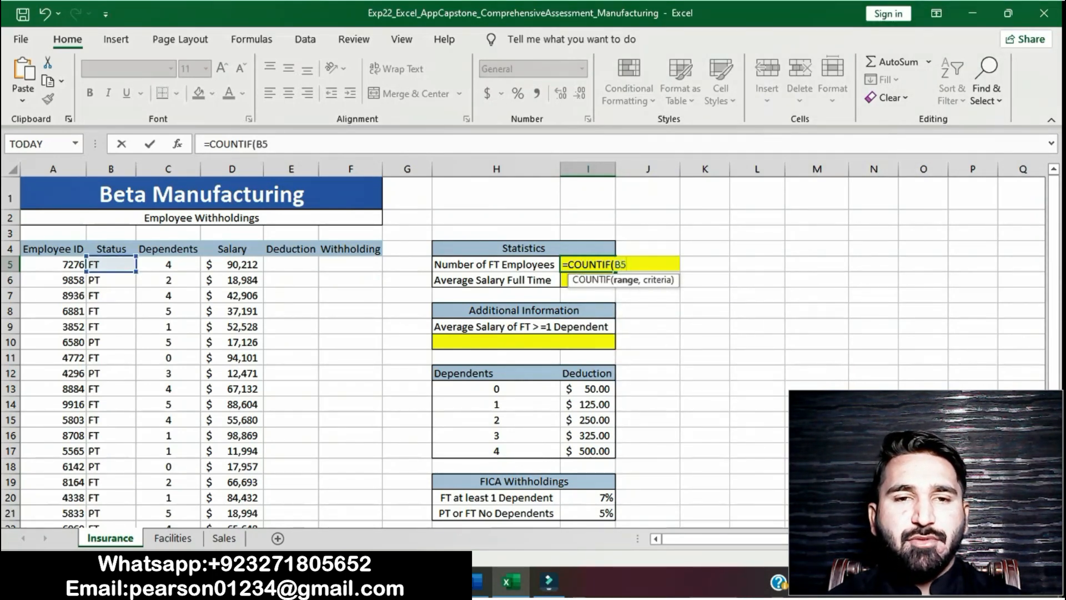
type(":B34")
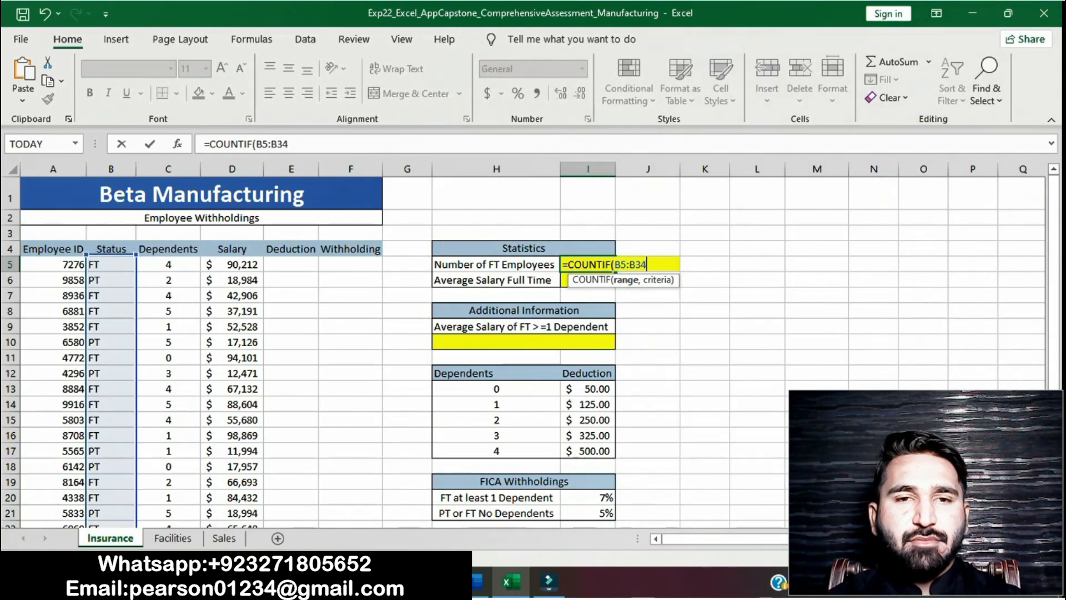
type(",$")
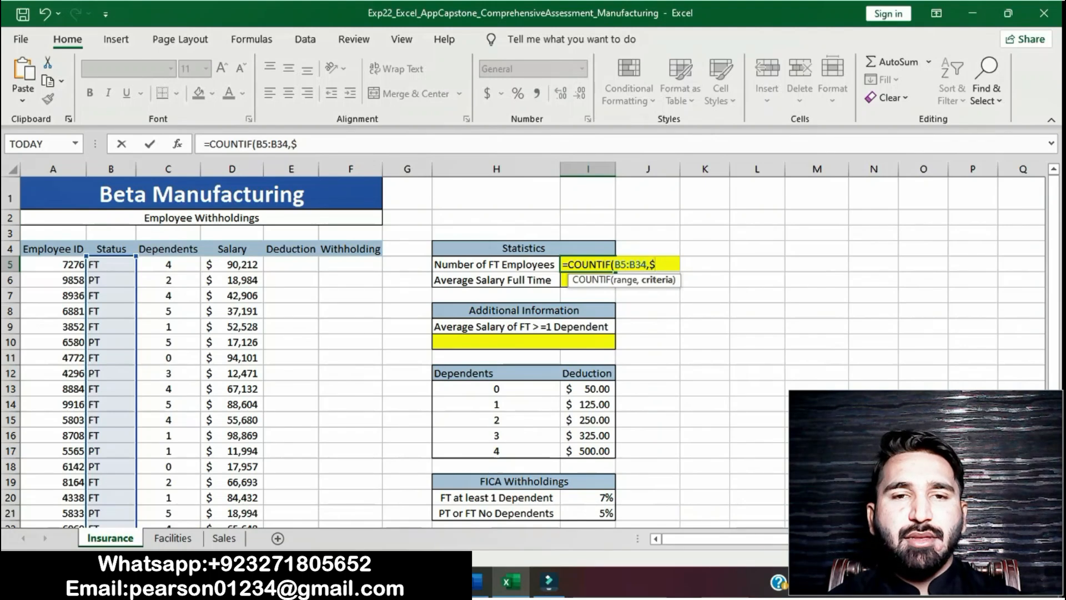
type("B")
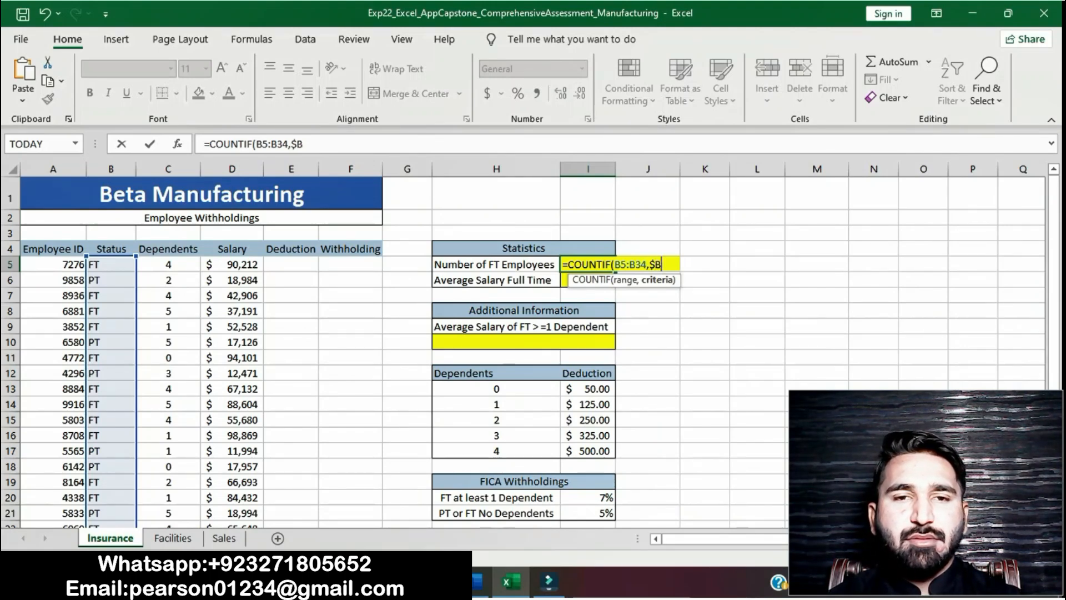
type("$5)")
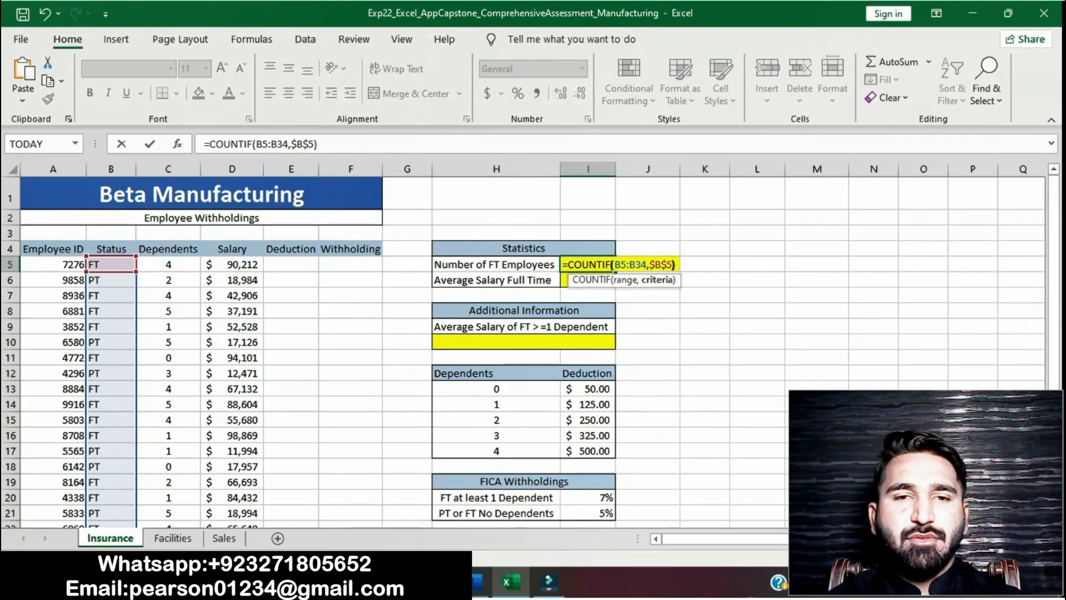
key("Return")
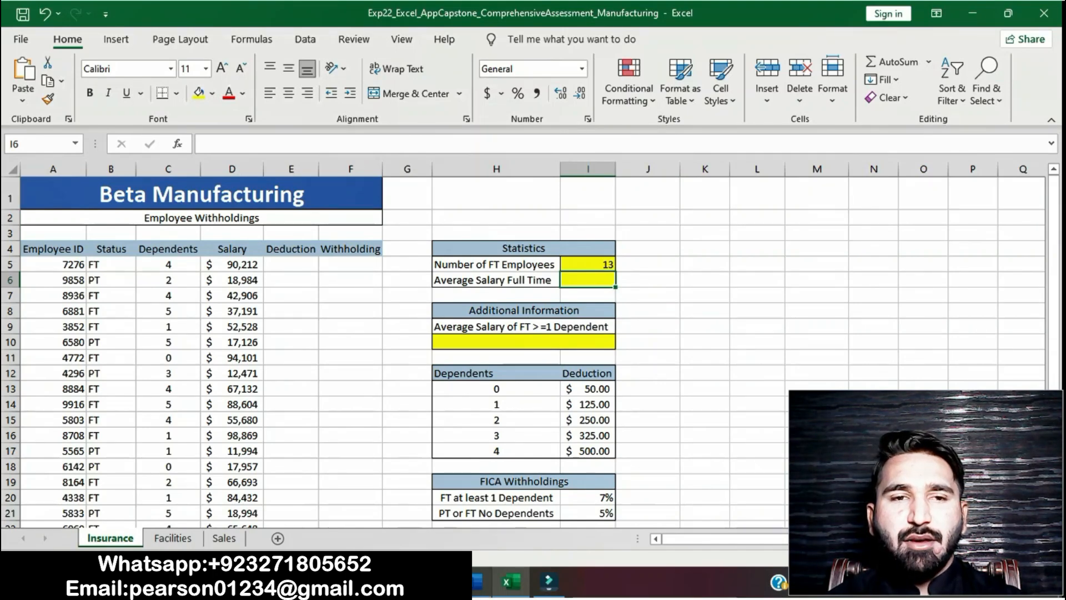
- Switch to the Word instructions and remove the yellow highlight from the step 3 text
key("alt+Tab")
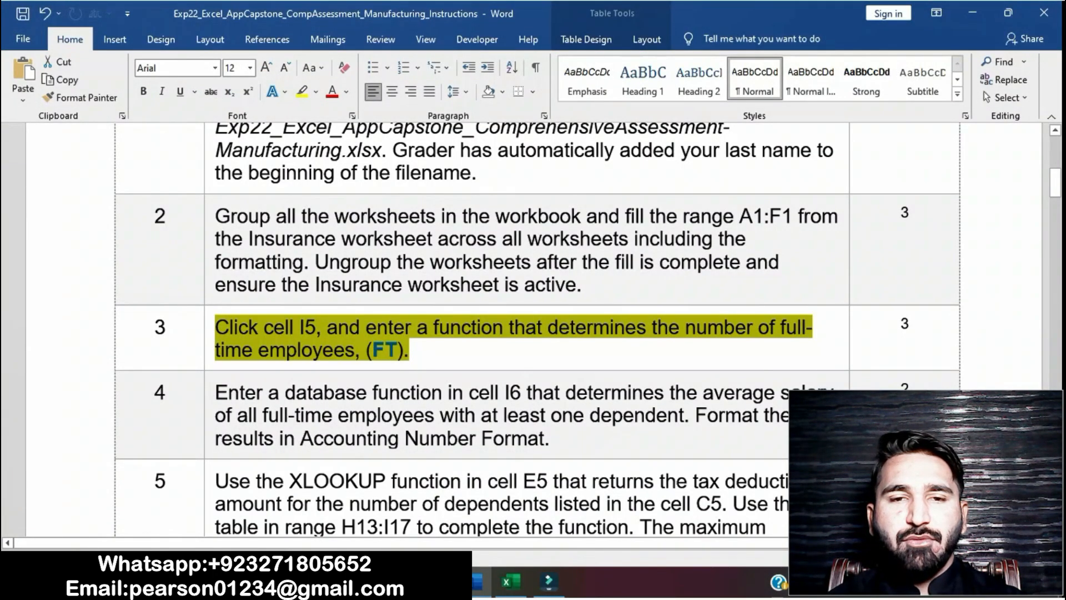
left_click(209, 333)
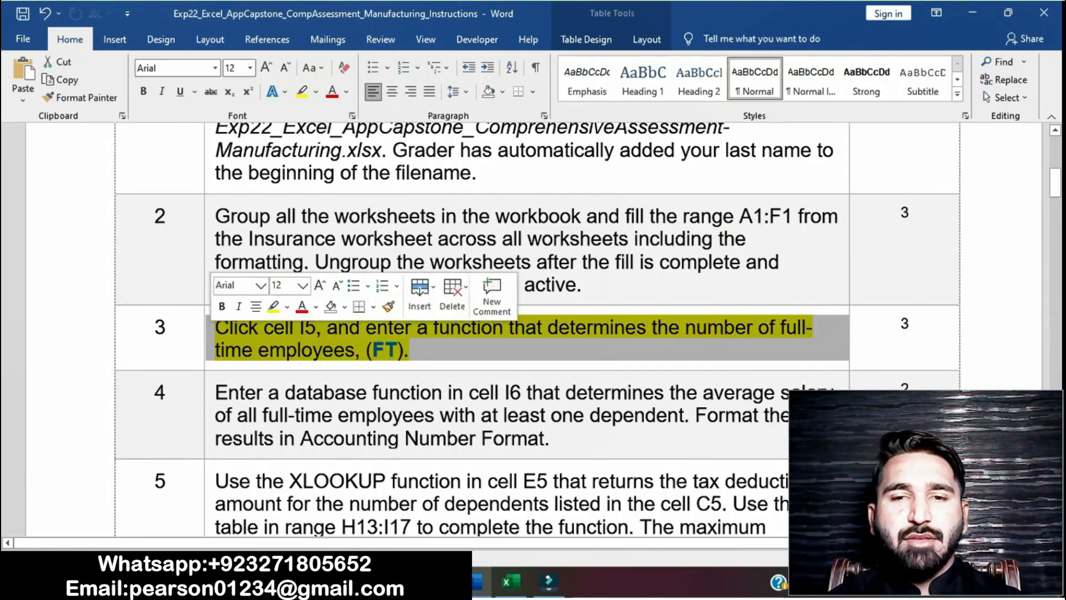
left_click(273, 307)
left_click(410, 350)
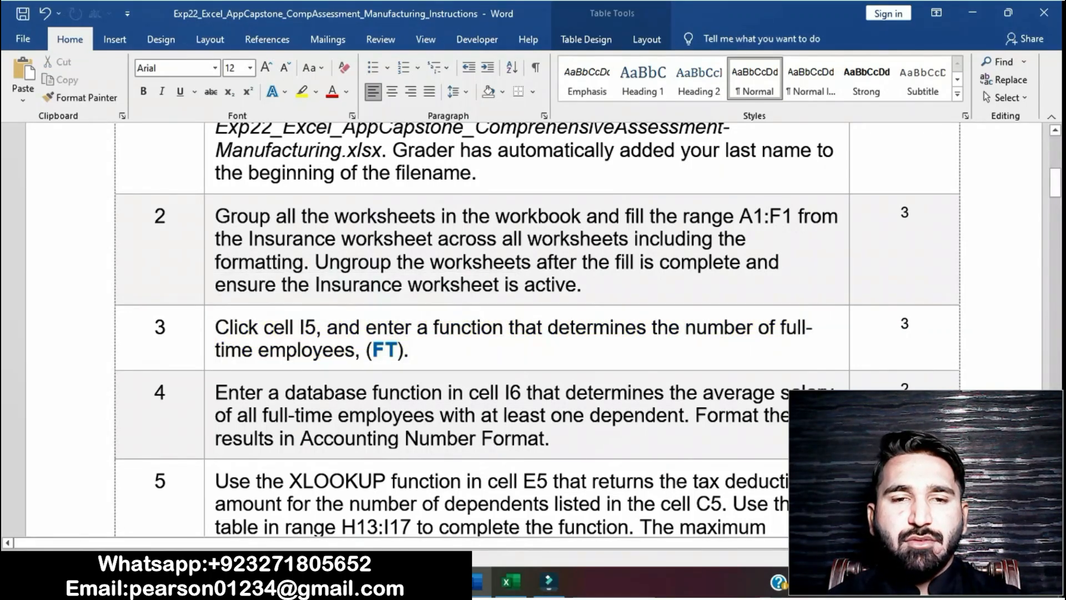
- Highlight the step 4 instruction about the database function in cell I6 in yellow
left_click(209, 396)
left_click(272, 367)
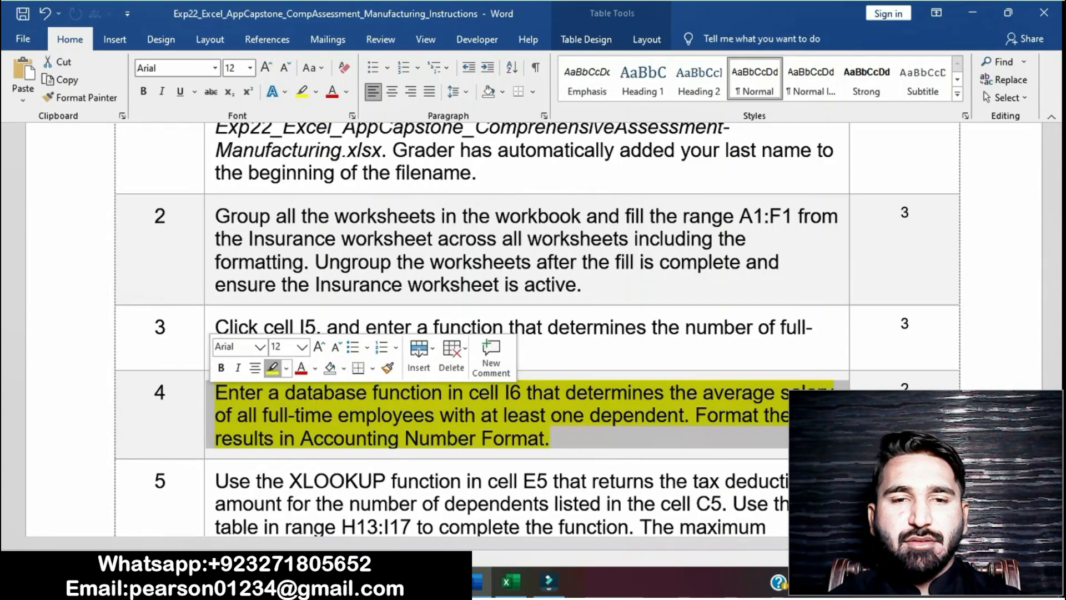
left_click(296, 393)
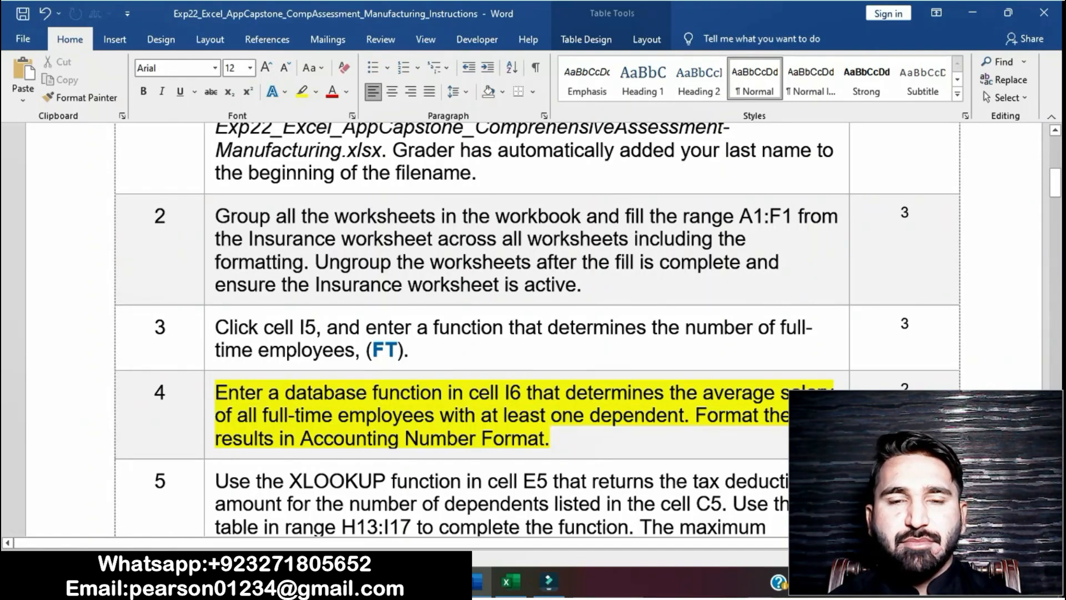
- Mark the database function sentence in step 4, switch to Excel and enter =DAVERAGE(B4:D34,"Salary",H21:M25) in cell I6
left_click_drag(216, 393, 695, 415)
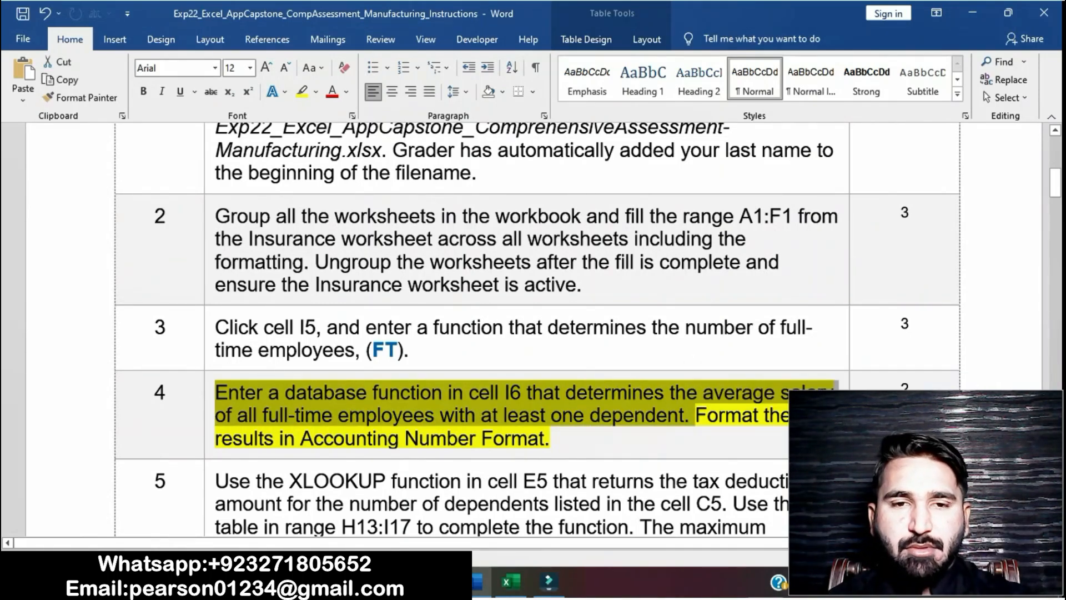
key("alt+Tab")
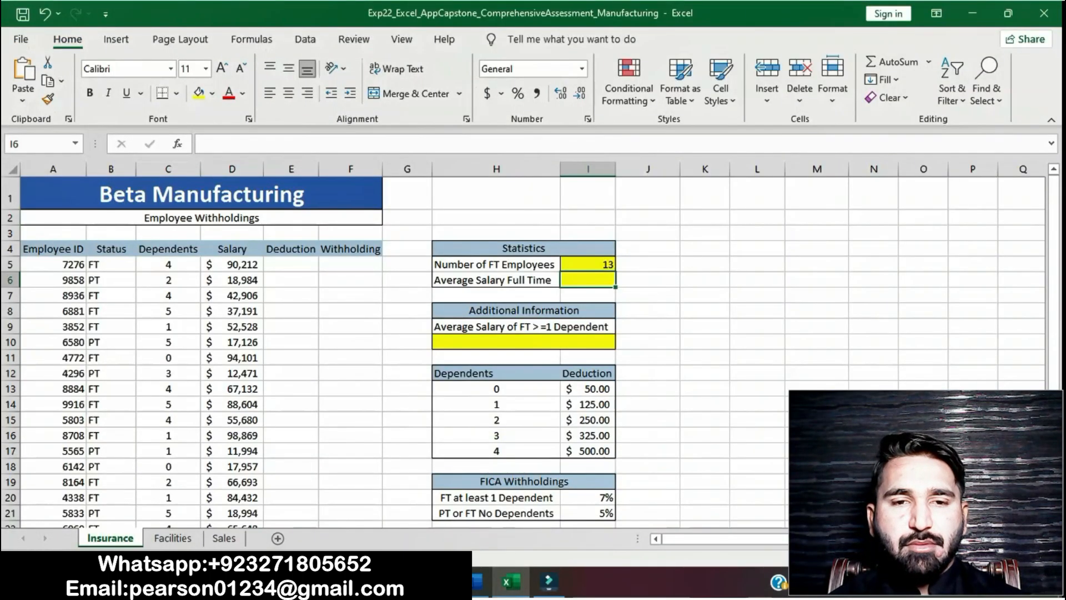
type("=")
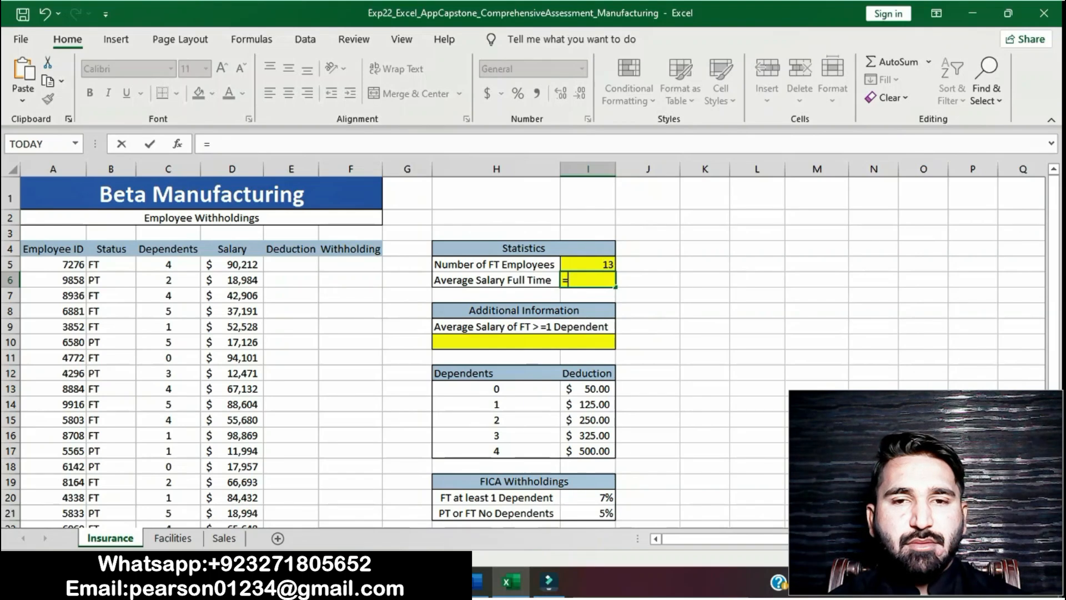
type("DA")
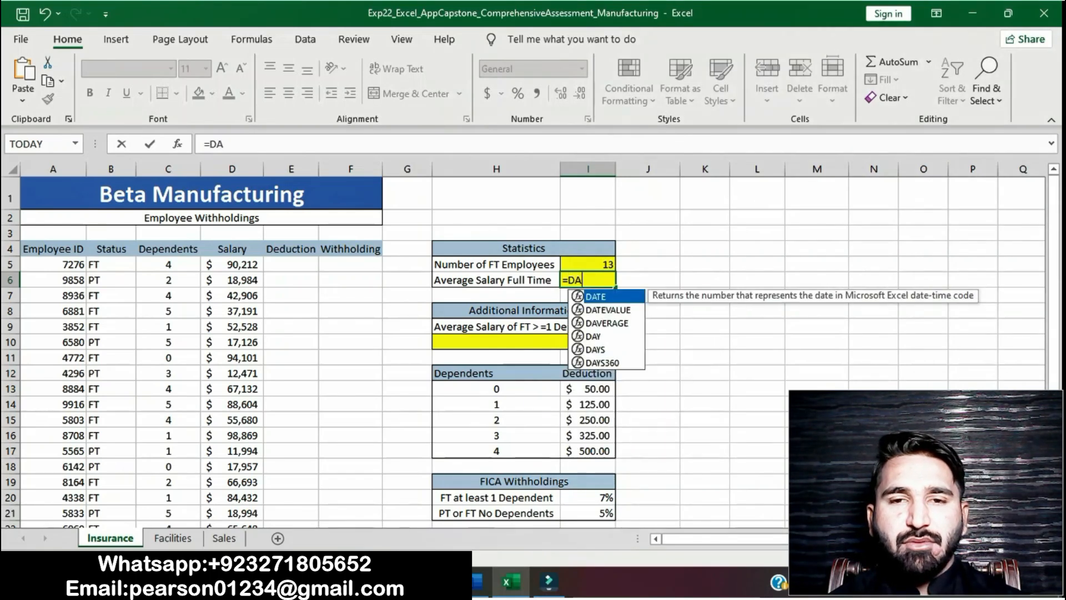
type("VERAGE")
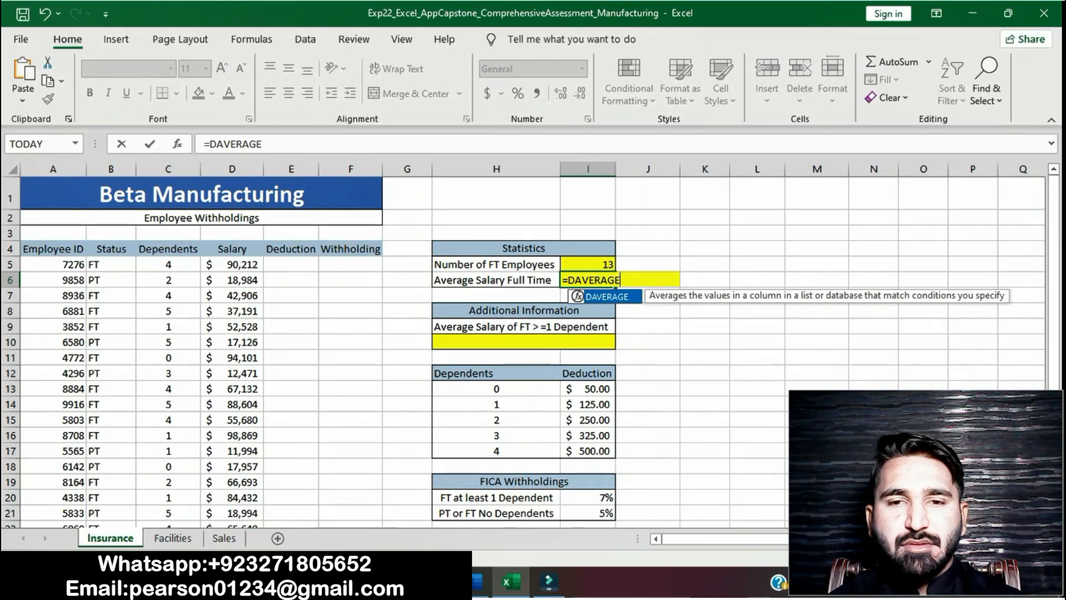
type("(B4")
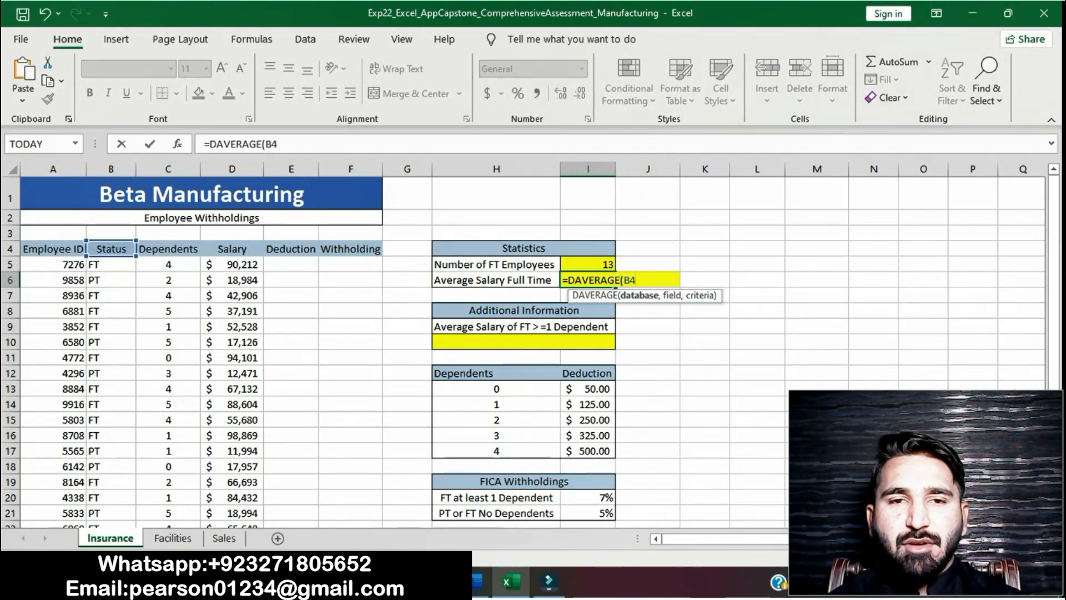
type(":D34")
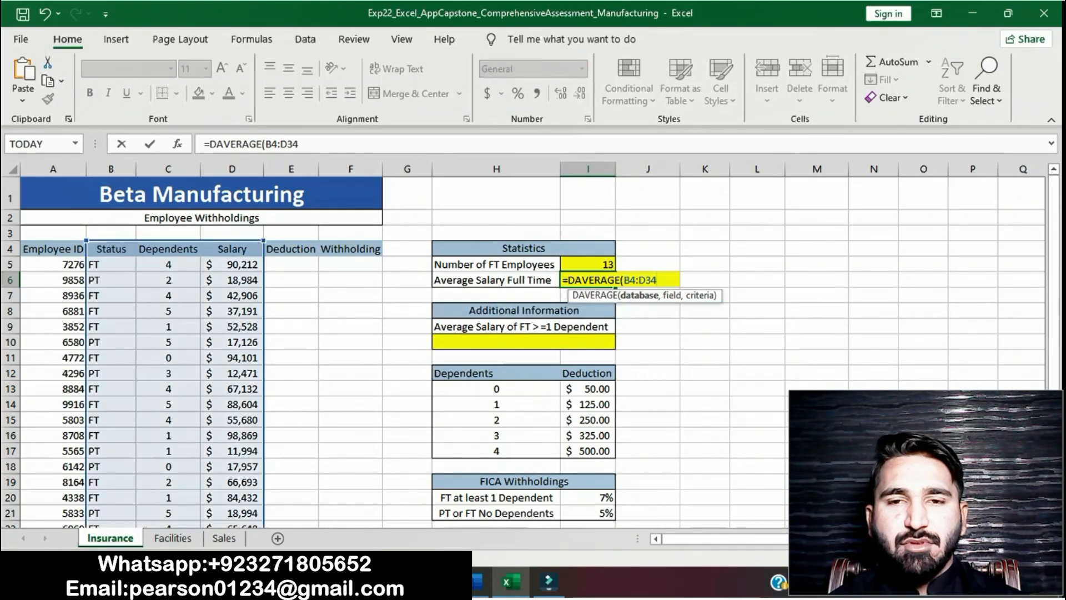
type(",")
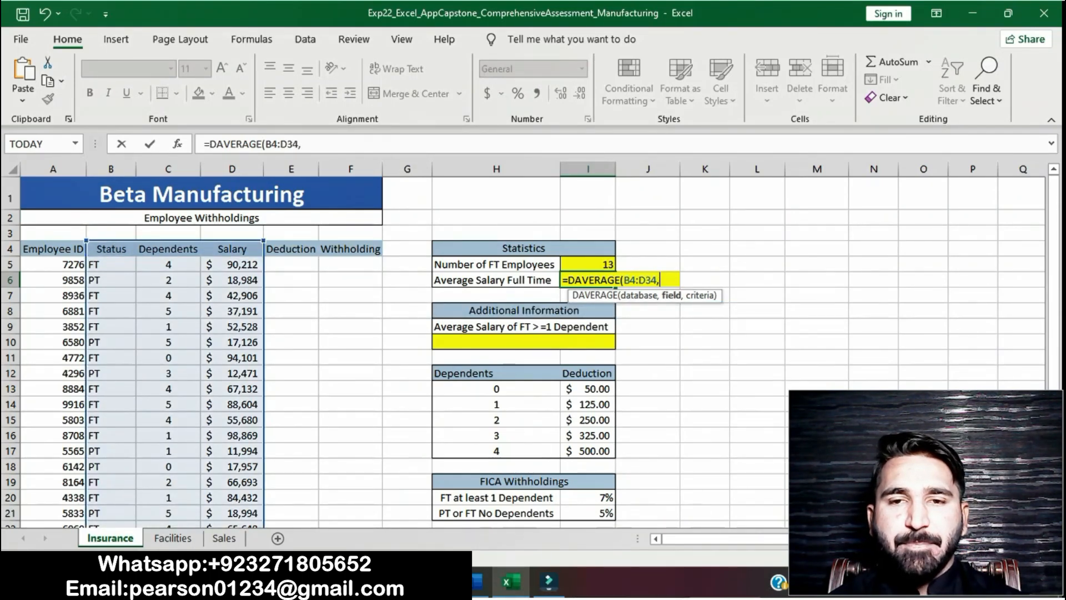
type("\"")
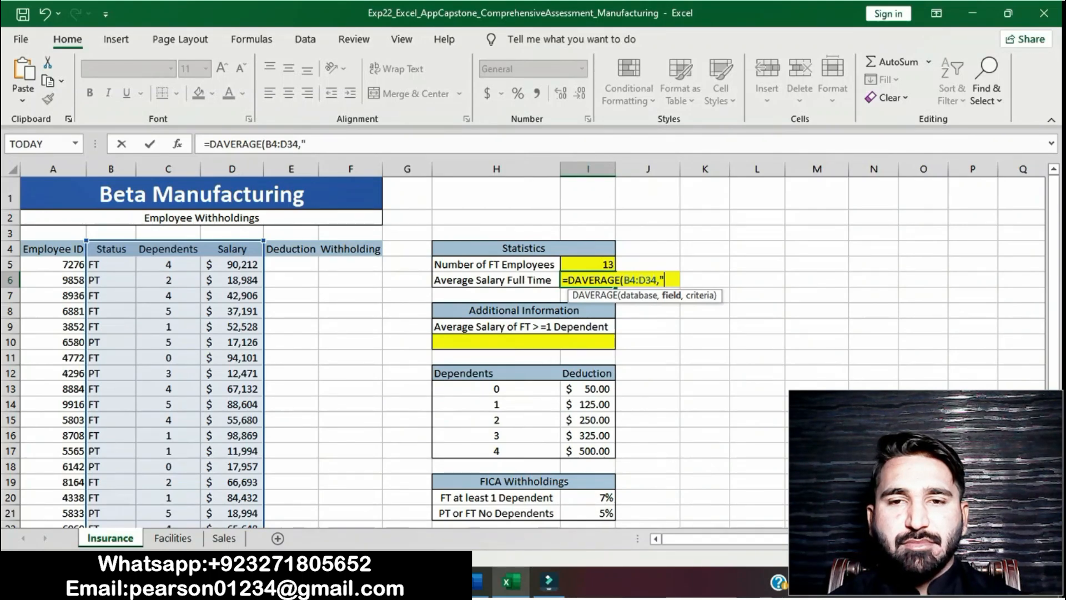
type("Salary")
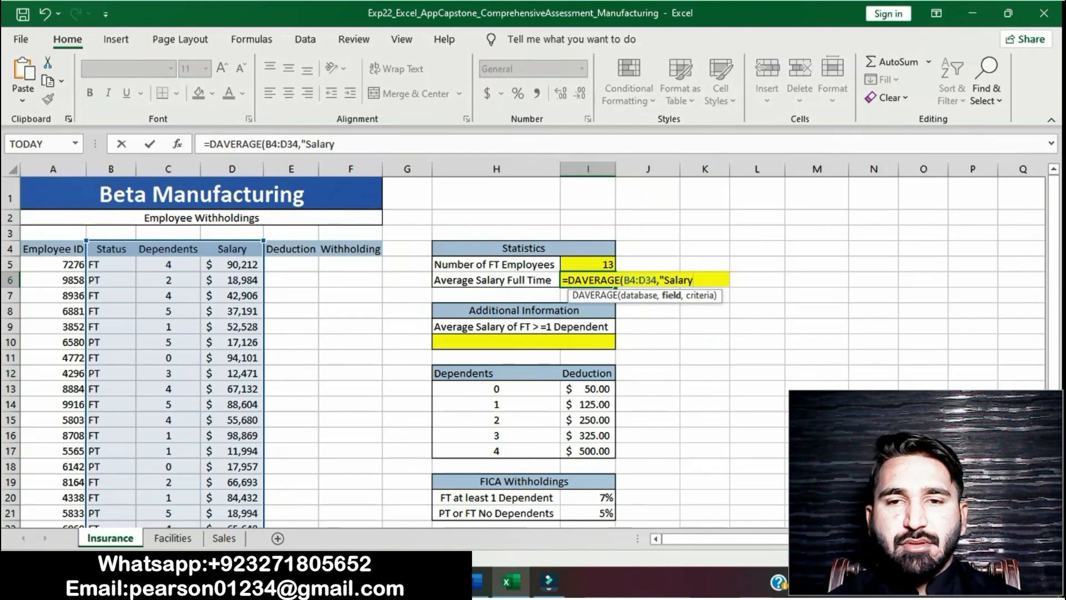
type("\"")
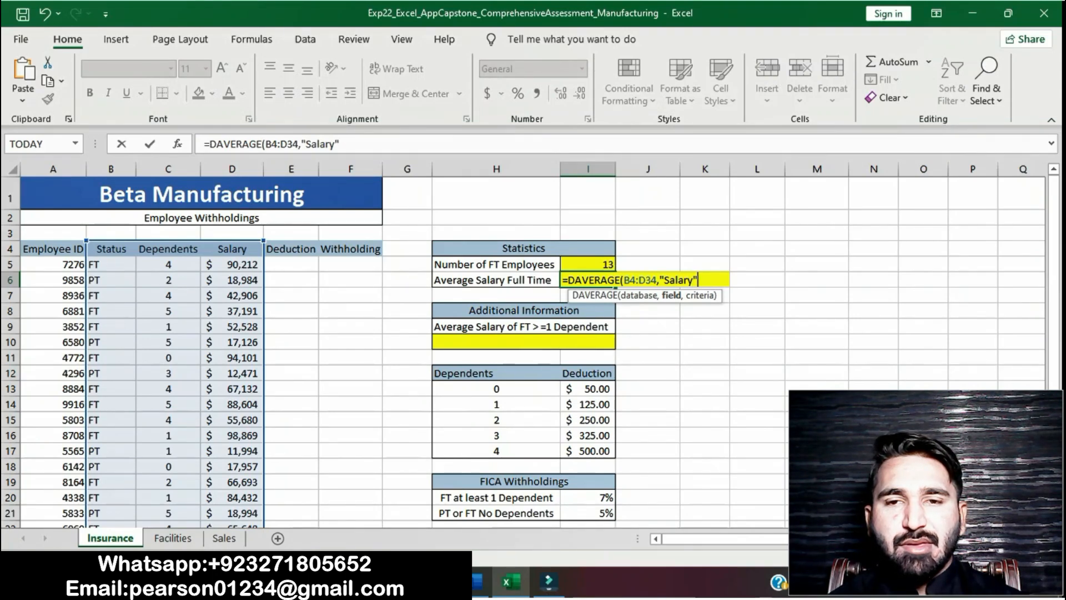
type(",H2")
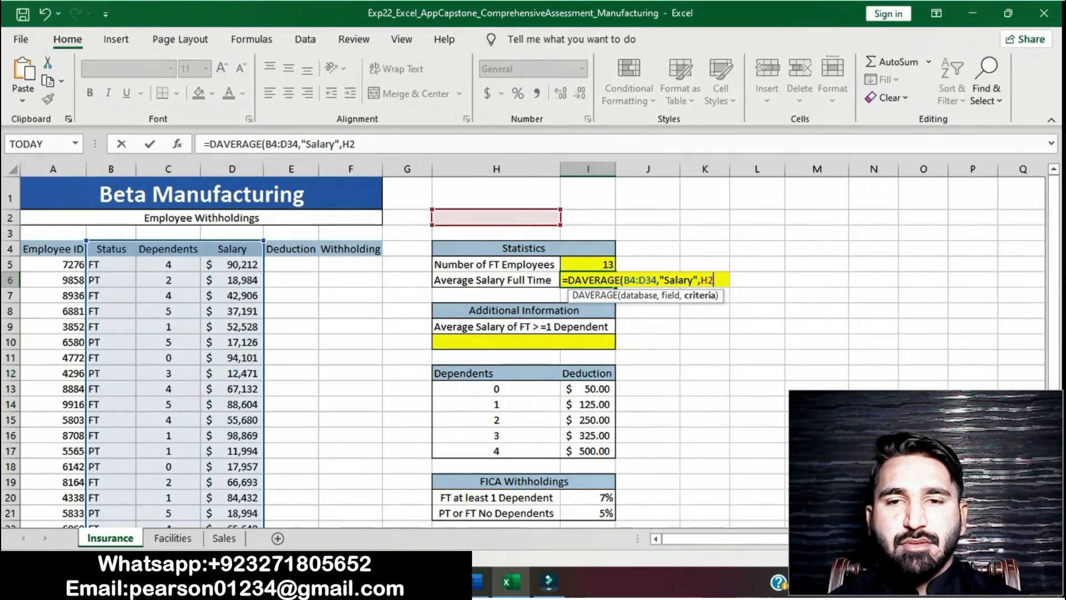
type("1")
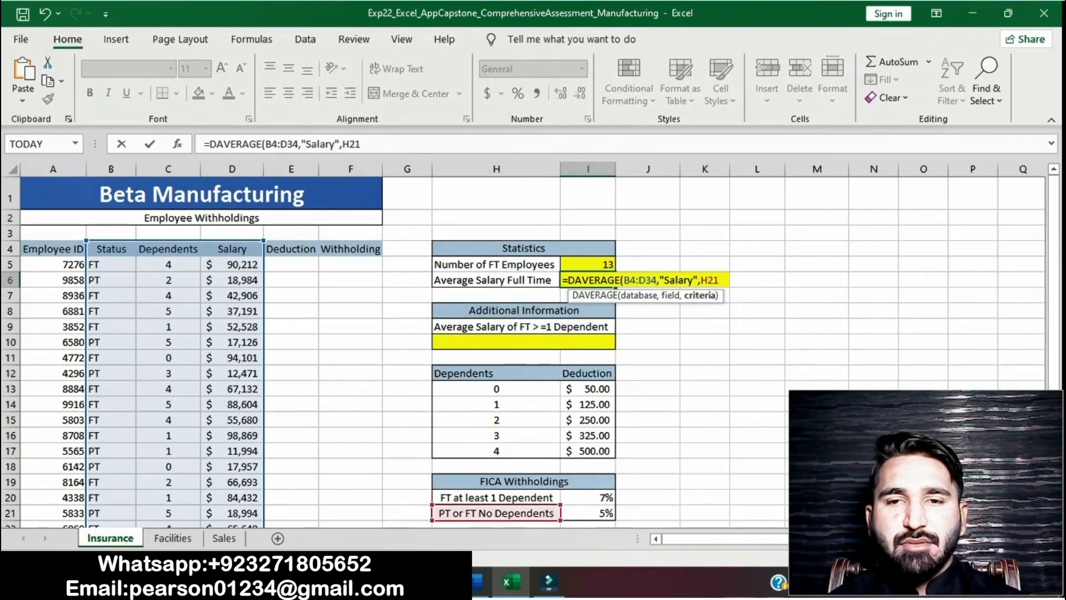
type(":")
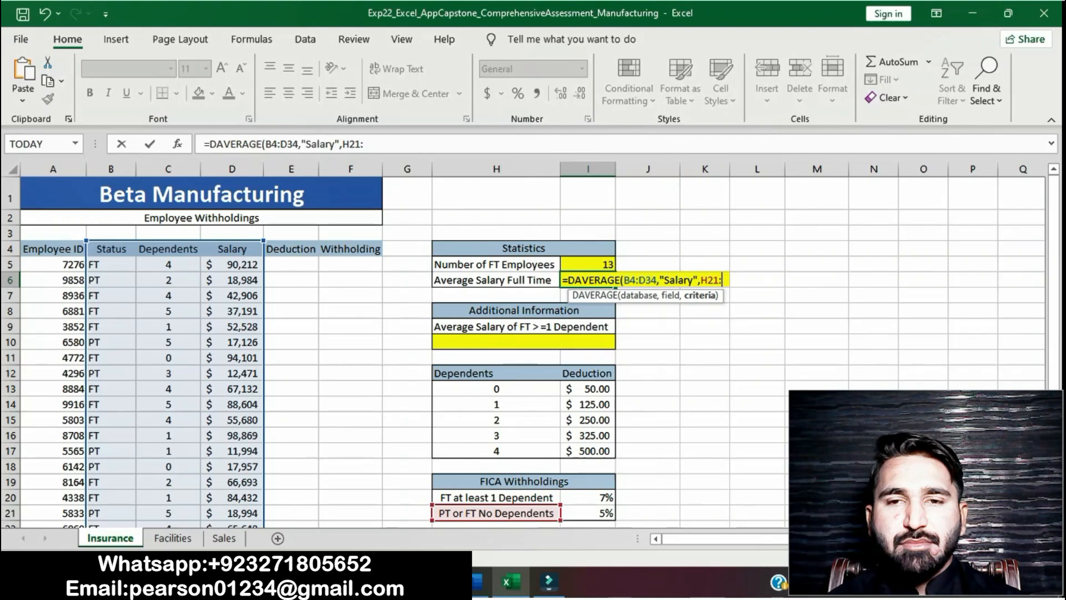
type("M25")
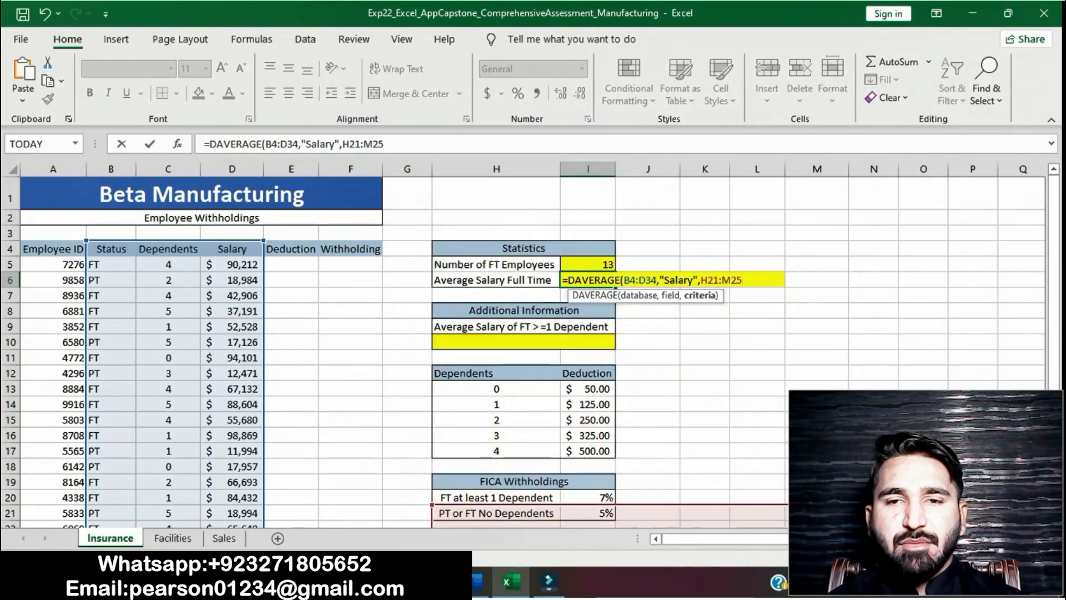
type(")")
key("ctrl+Return")
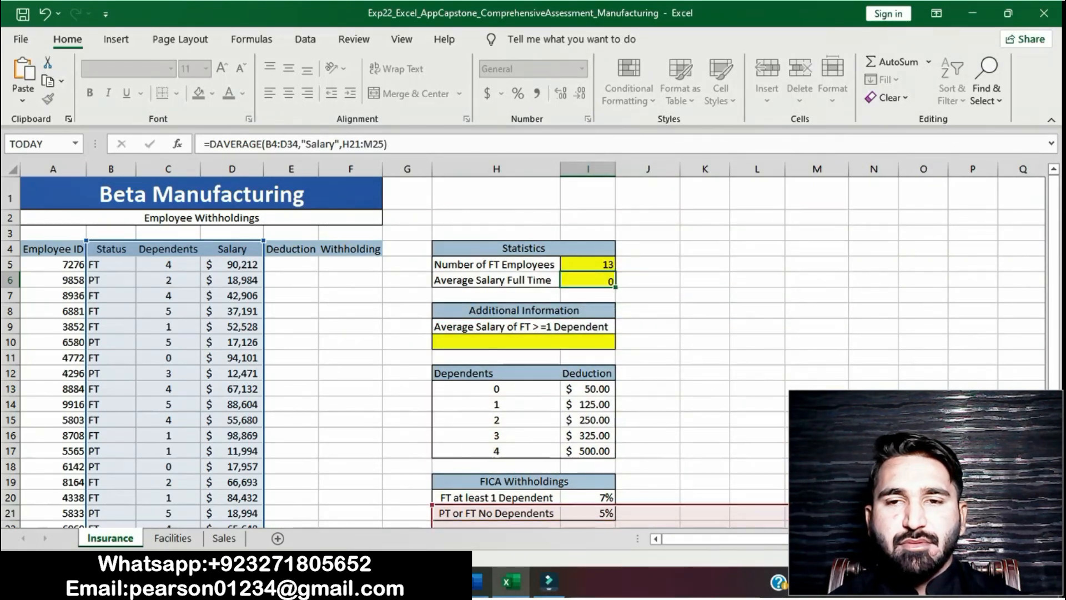
key("Return")
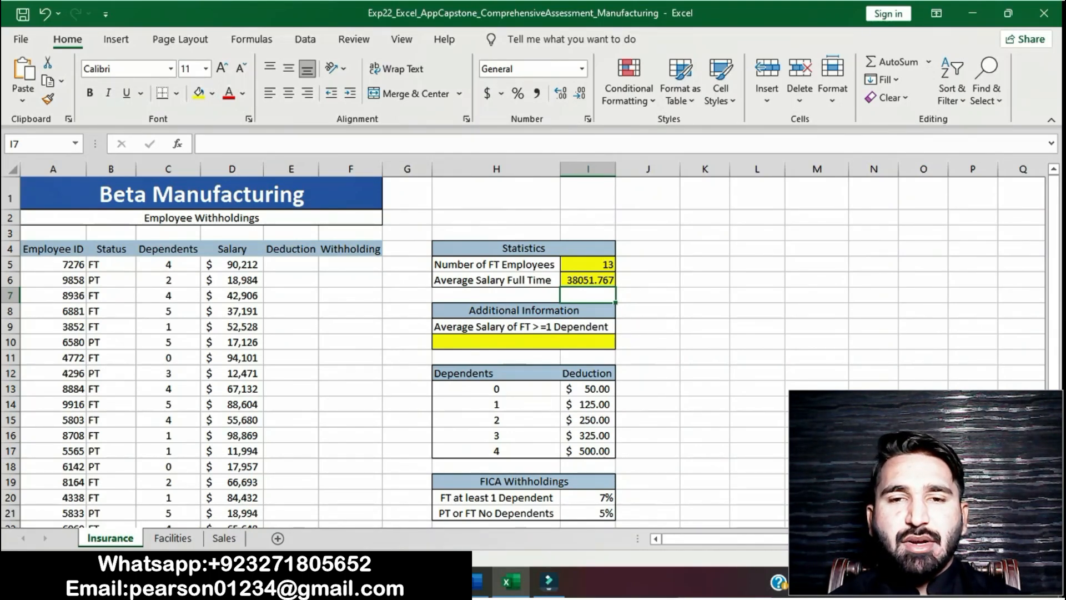
- Mark the Accounting Number Format sentence in step 4 of the Word instructions, switch to Excel and apply Accounting Number Format to cell I6
left_click(481, 581)
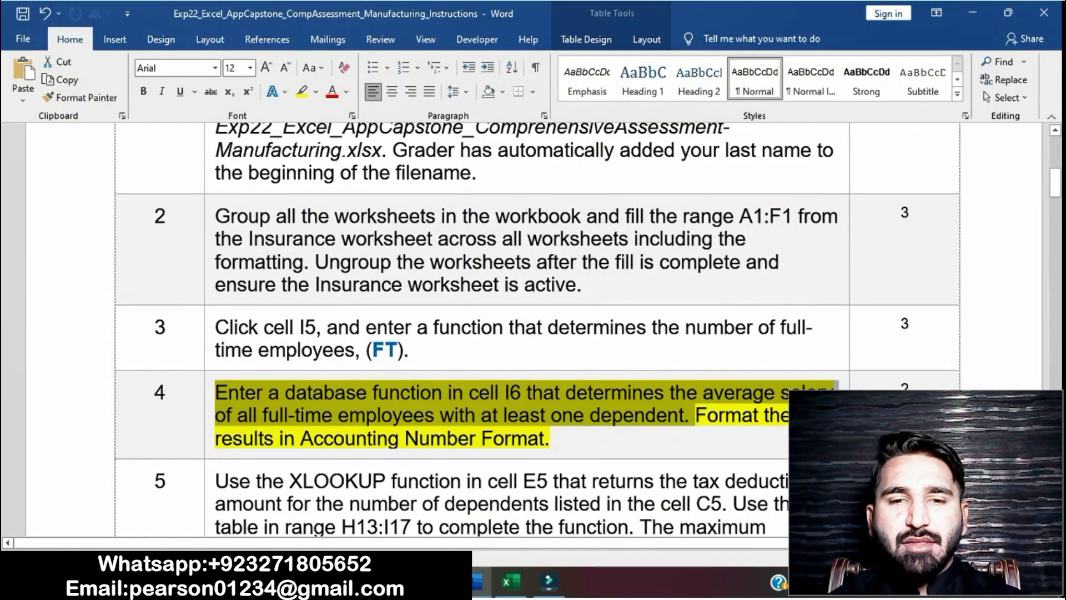
left_click(695, 414)
left_click_drag(695, 415, 550, 438)
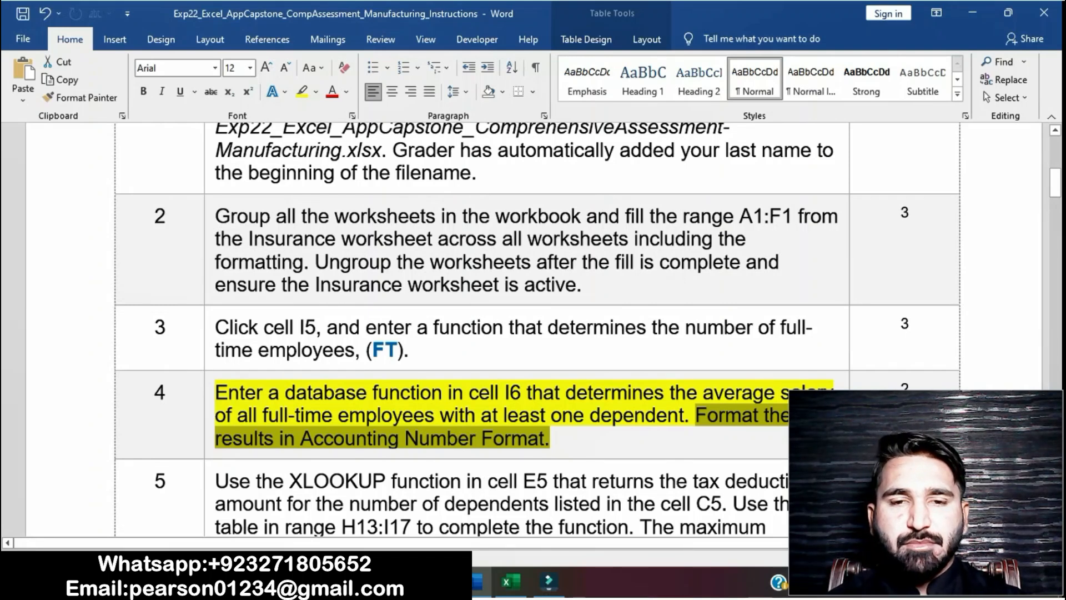
key("alt+Tab")
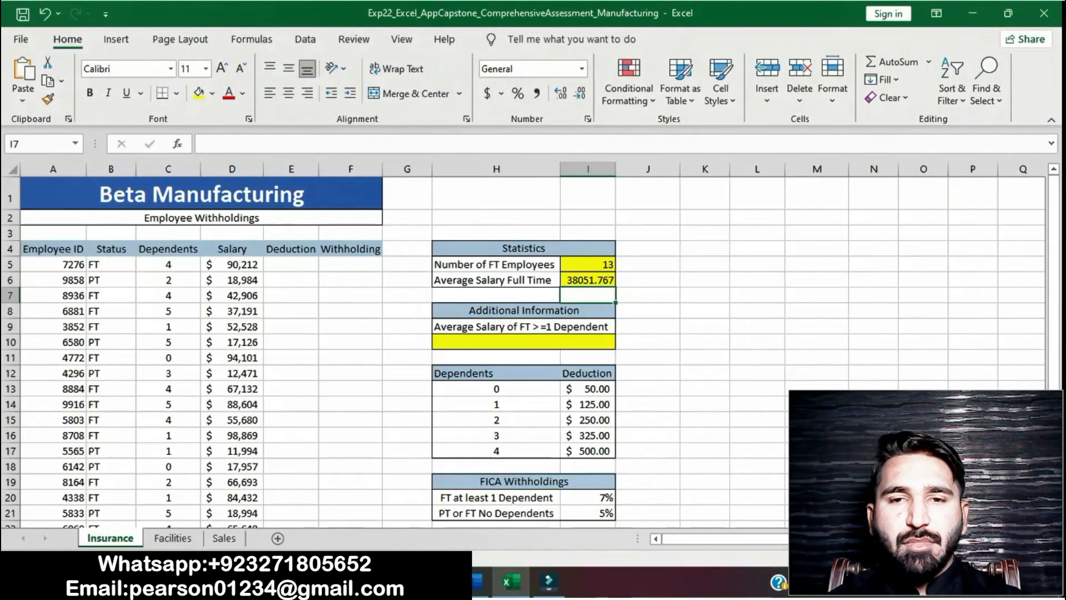
left_click(587, 280)
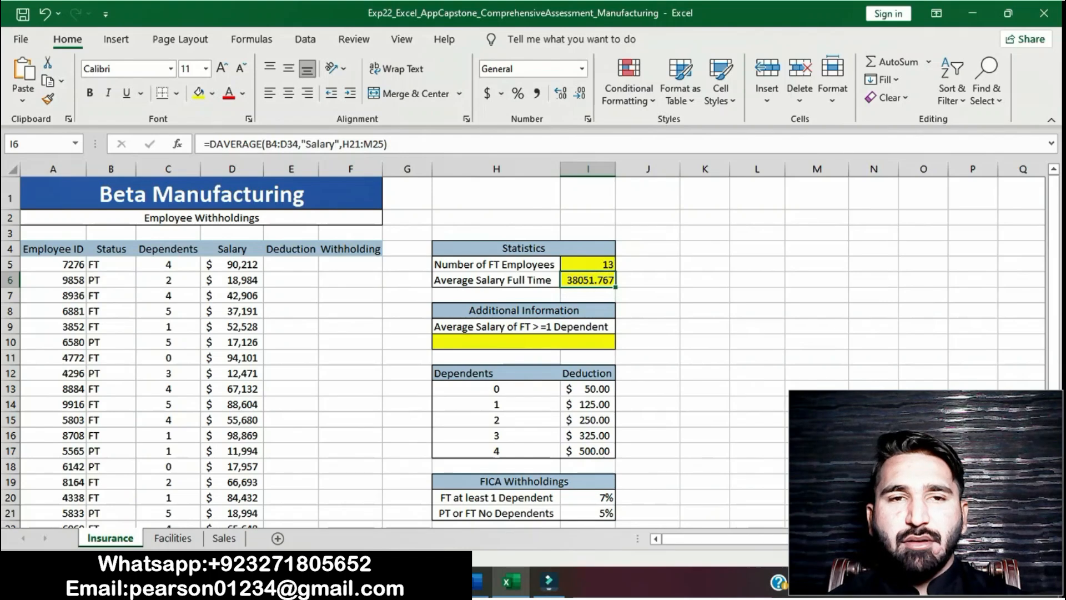
left_click(487, 93)
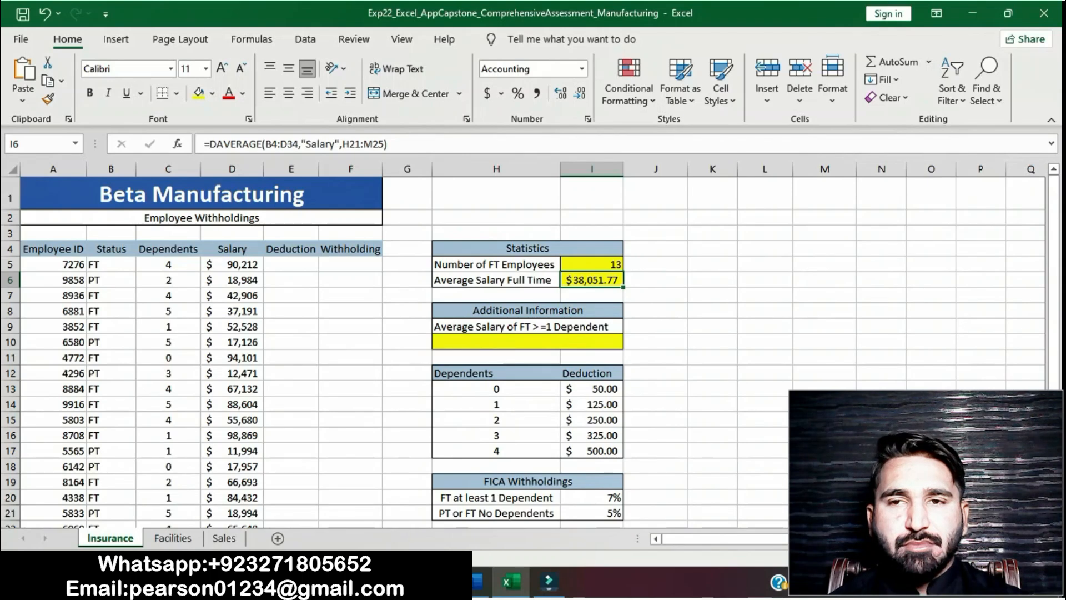
- Switch to the Word instructions and remove the yellow highlight from the step 4 text
key("alt+Tab")
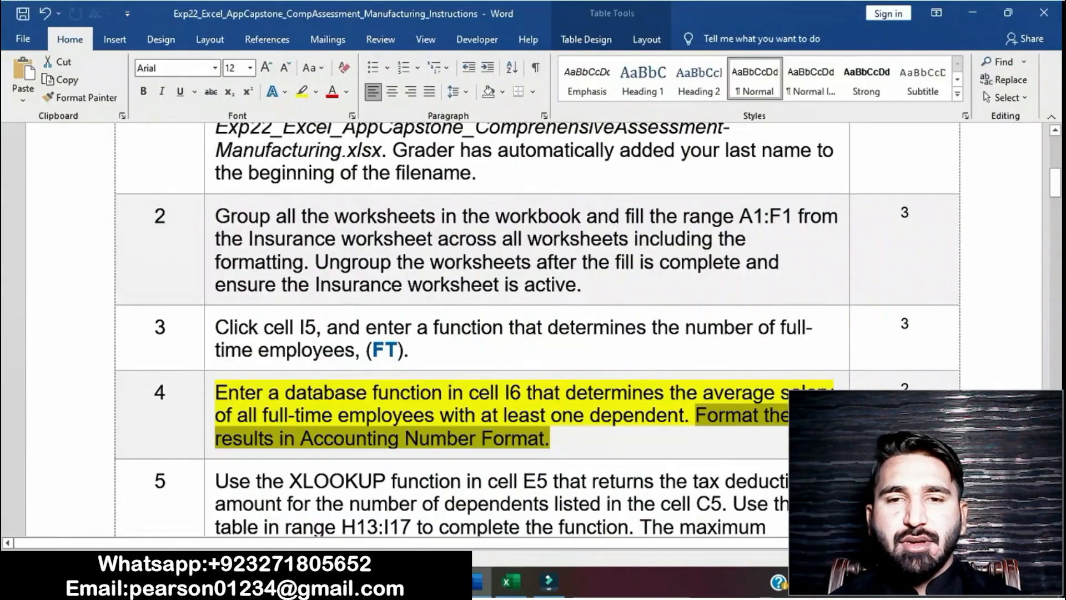
left_click(550, 438)
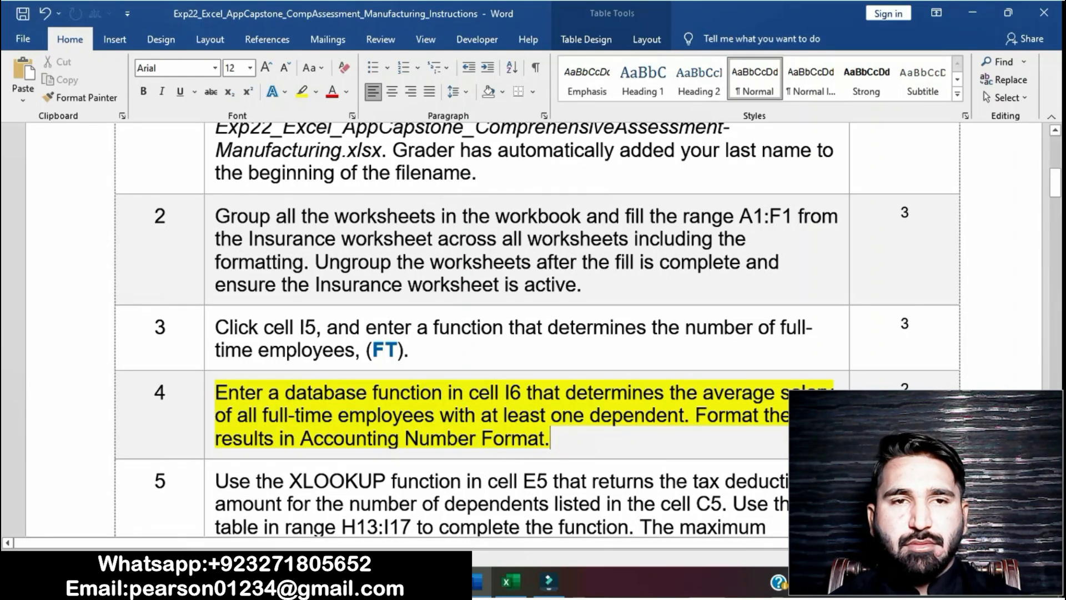
left_click(209, 395)
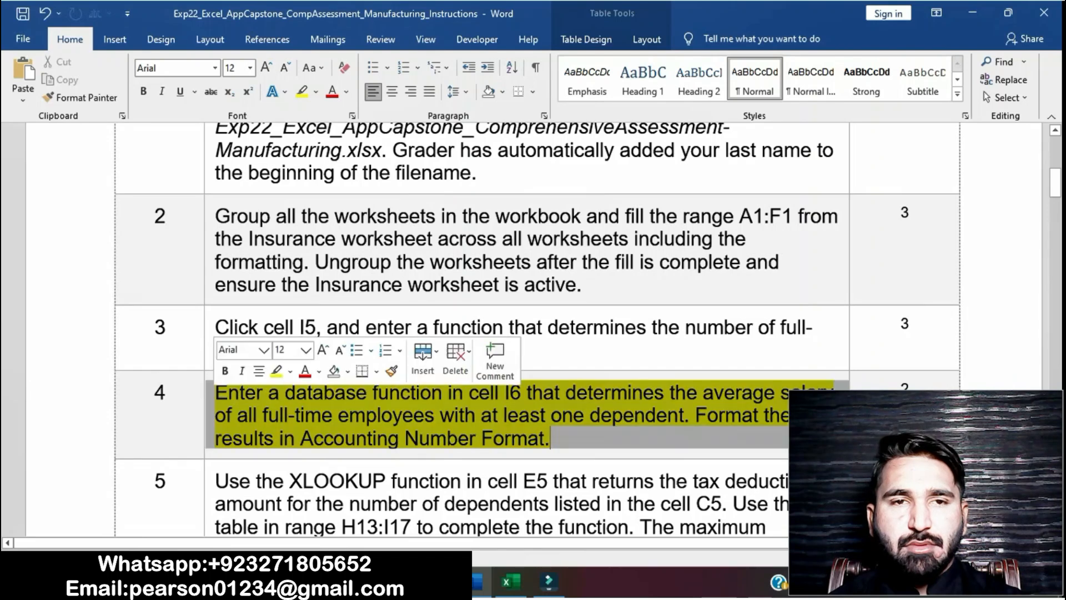
left_click(277, 371)
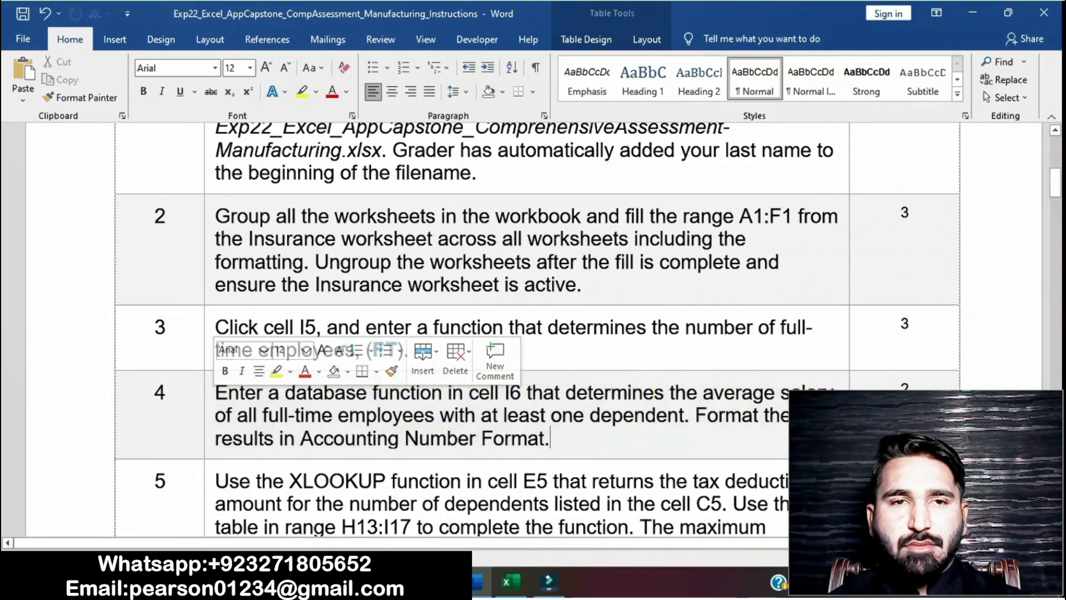
- Highlight the step 5 instruction about the XLOOKUP function in cell E5 in yellow
scroll(295, 415, "down", 2)
scroll(533, 330, "down", 3)
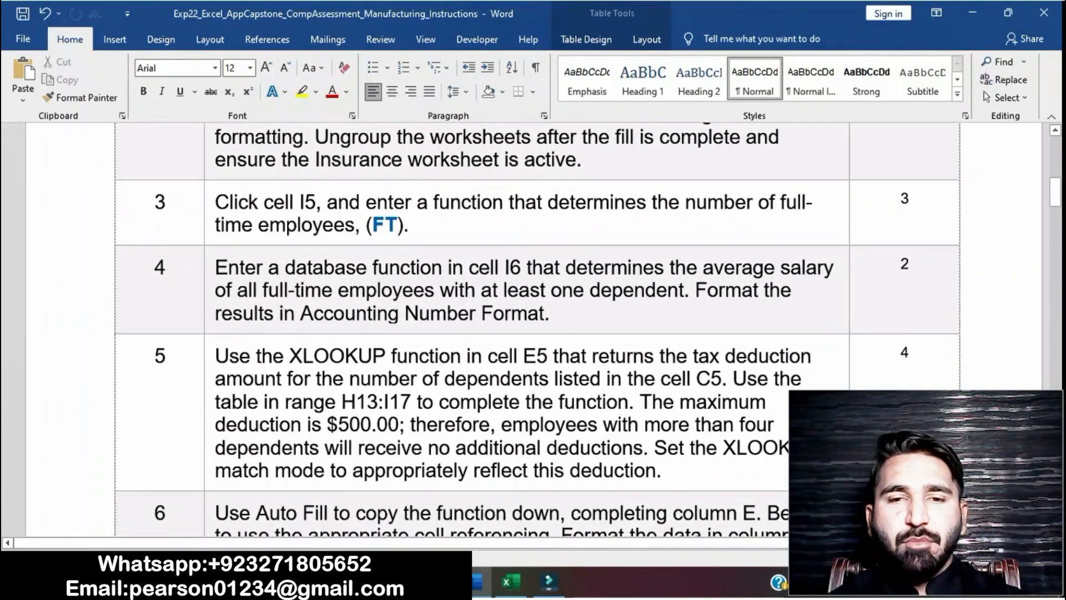
left_click(210, 366)
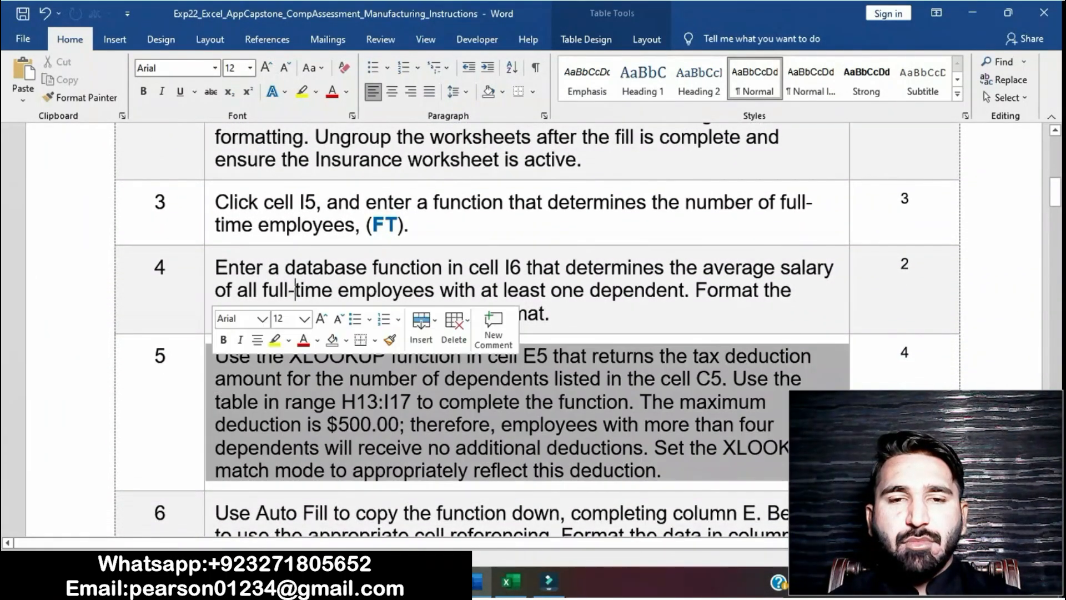
left_click(274, 339)
left_click(303, 401)
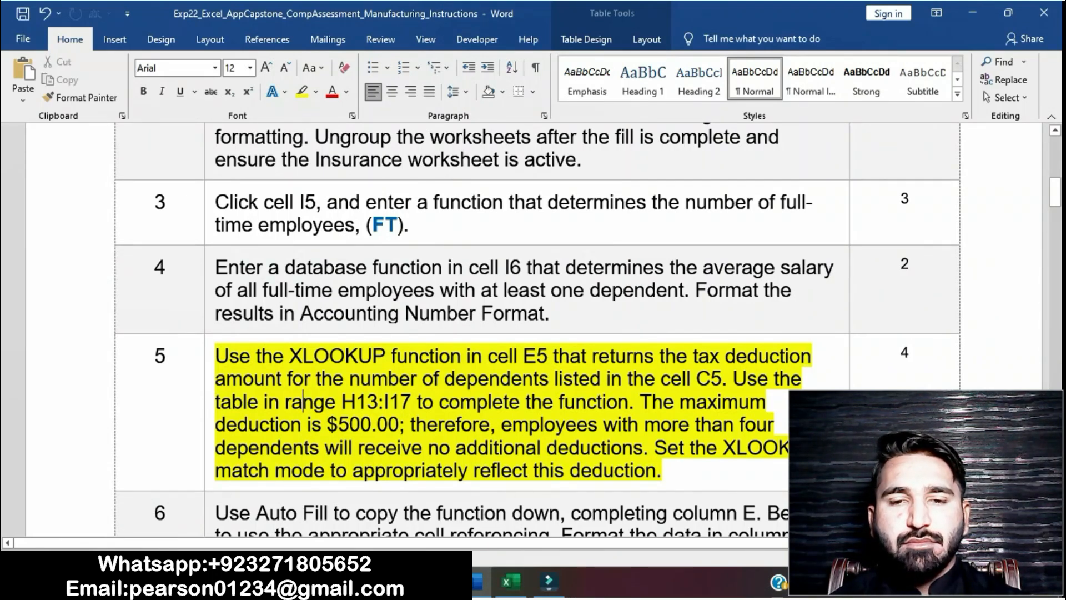
- Mark the first sentence of step 5, switch to Excel and start an XLOOKUP formula in cell E5 with C5 as lookup value
left_click(472, 378, "ctrl")
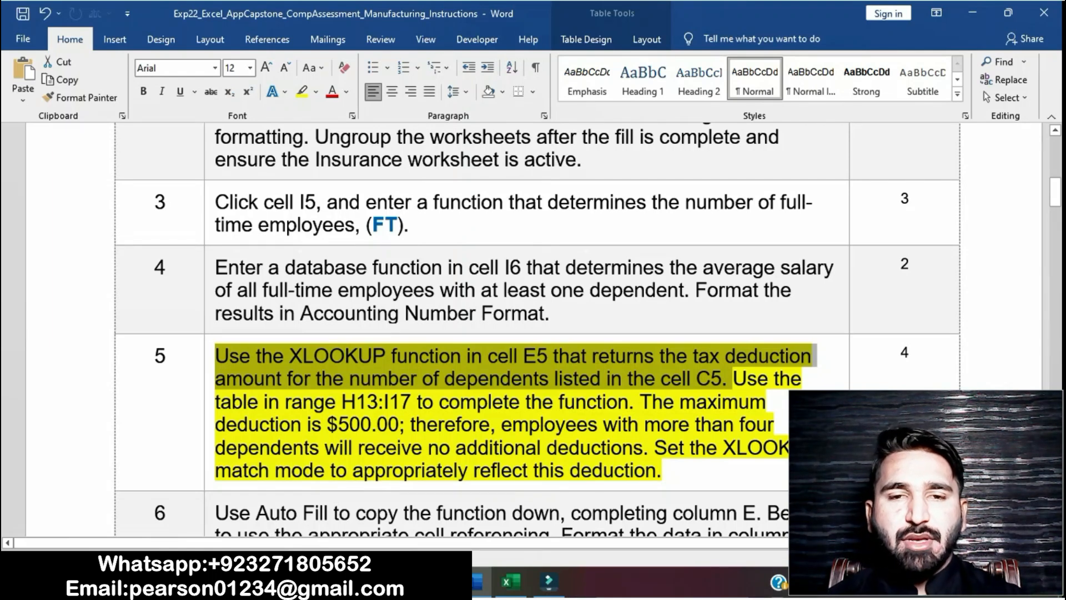
left_click(293, 378)
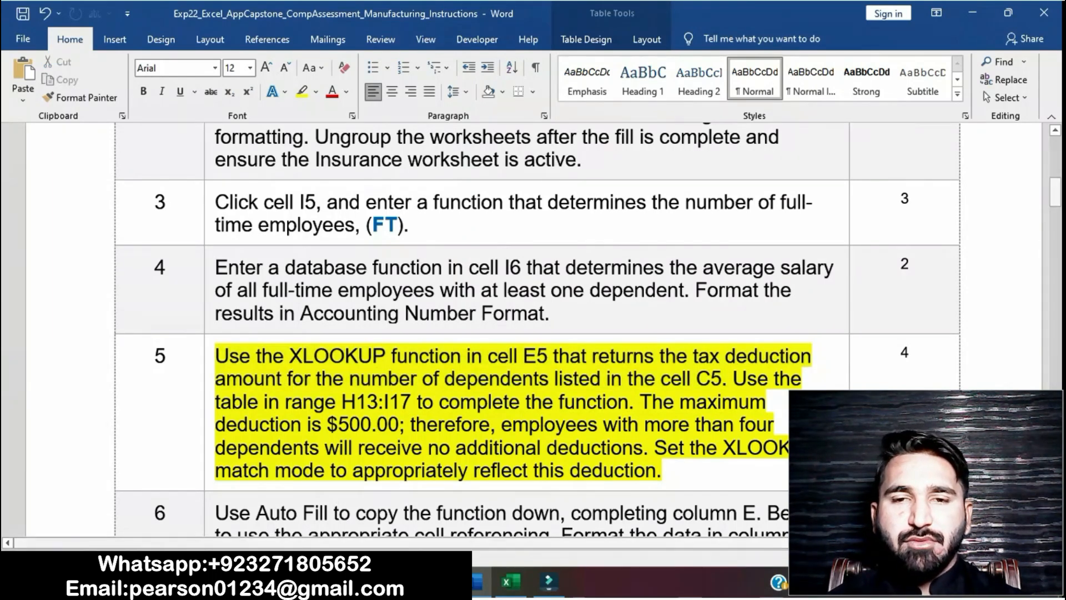
left_click(510, 582)
left_click(291, 264)
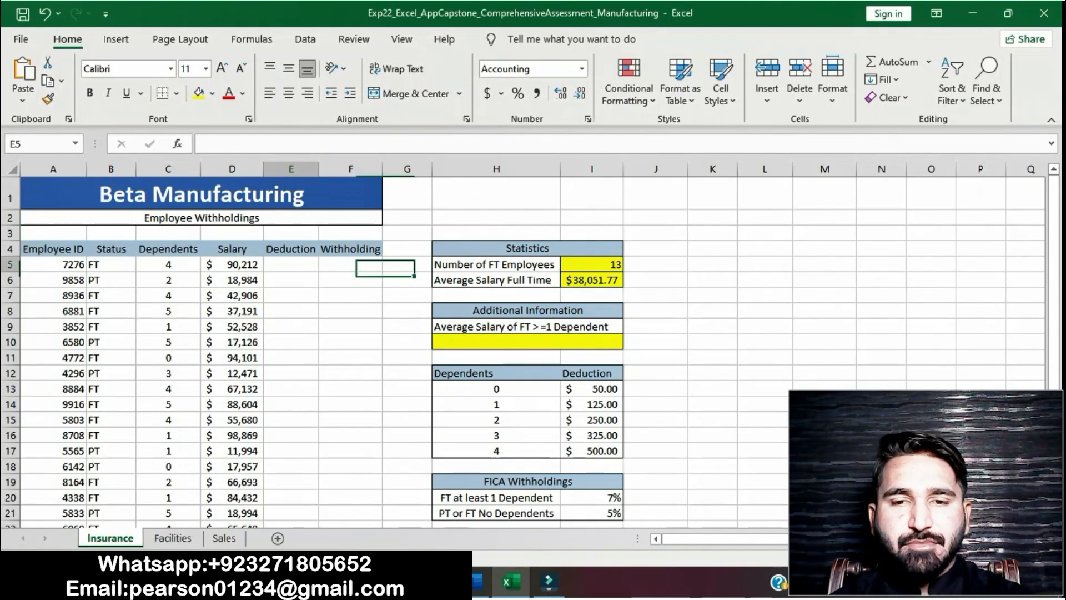
type("=")
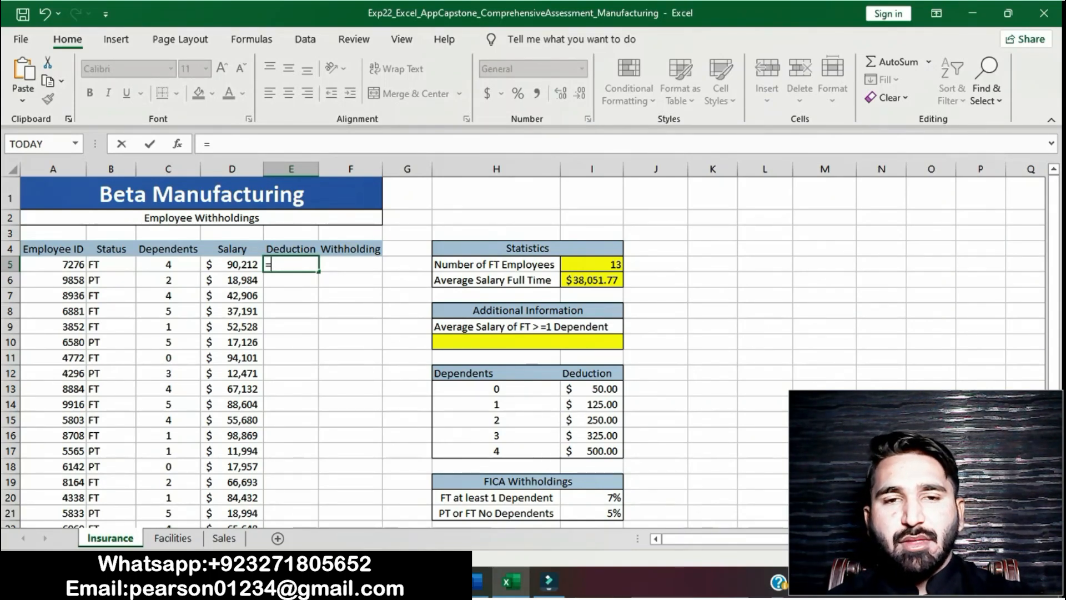
type("XLOOKUP")
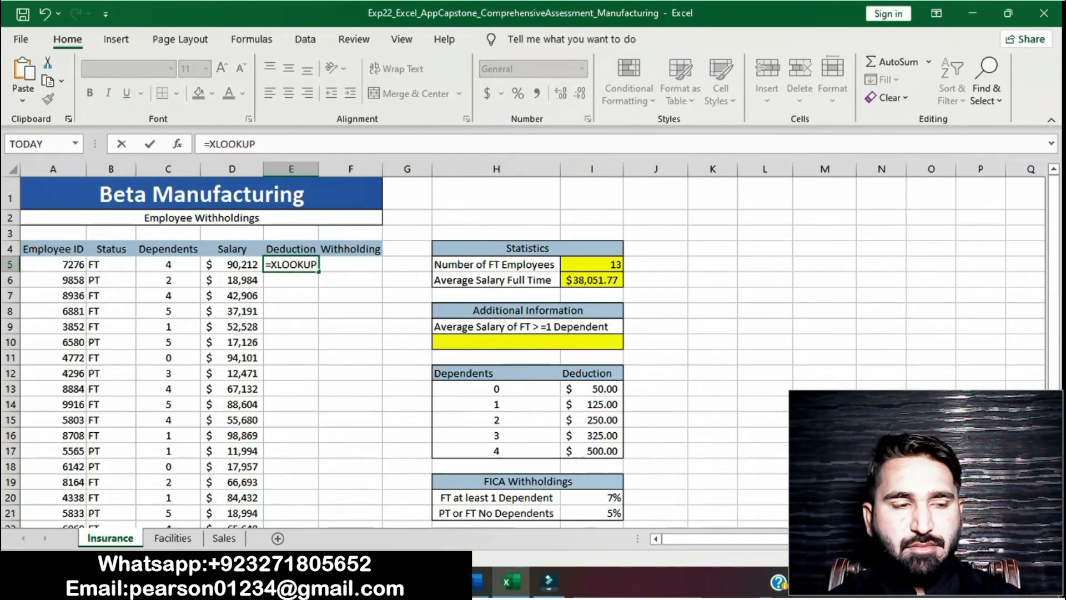
type("(")
left_click(168, 264)
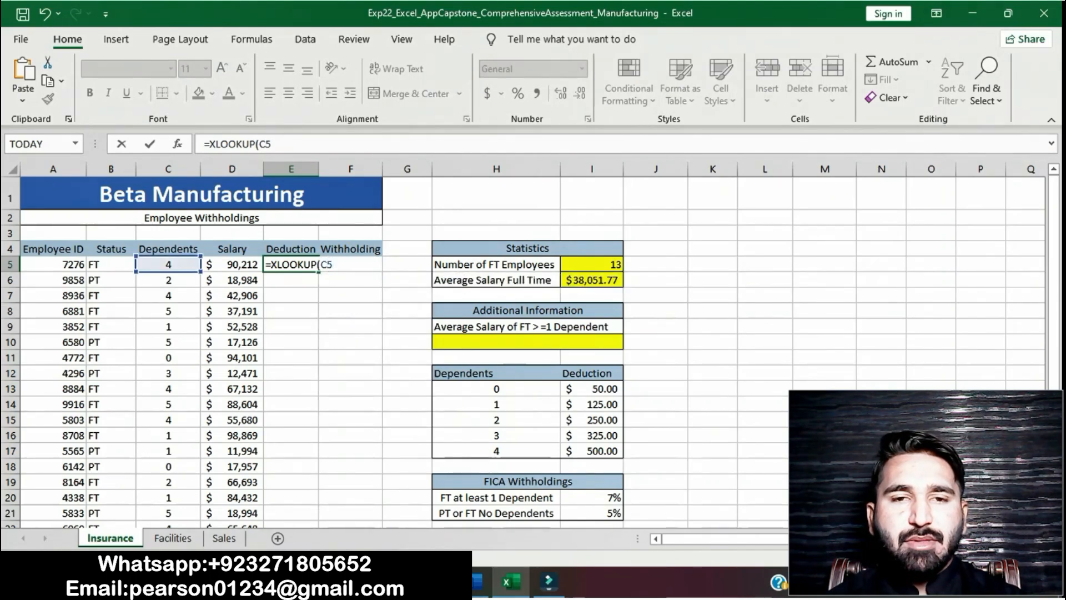
- Add the absolute range $H$13:$H$17 as the lookup array of the XLOOKUP formula in cell E5
type(",$")
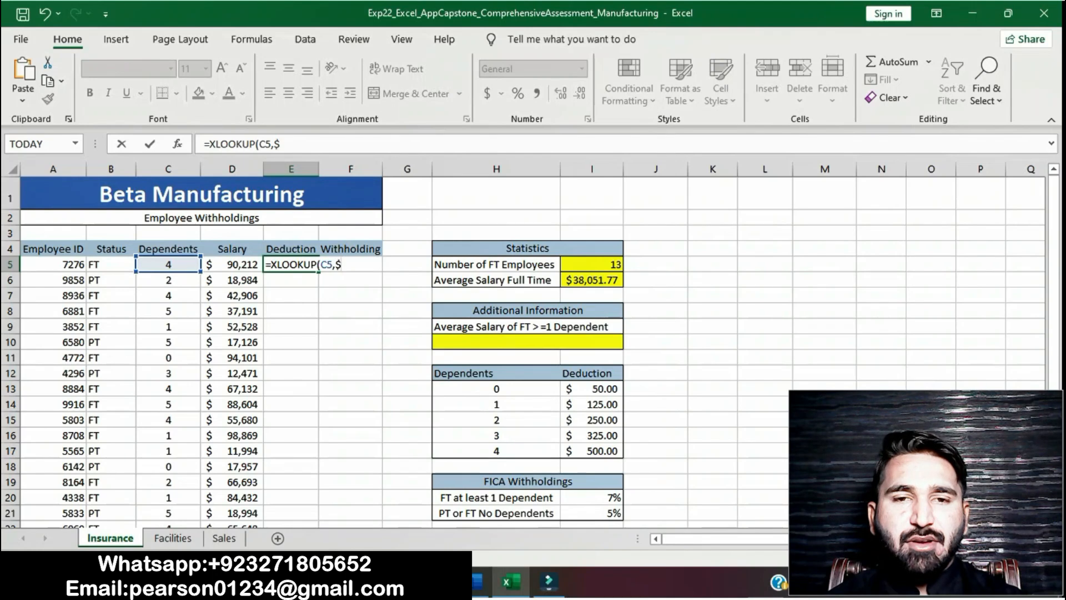
type("H")
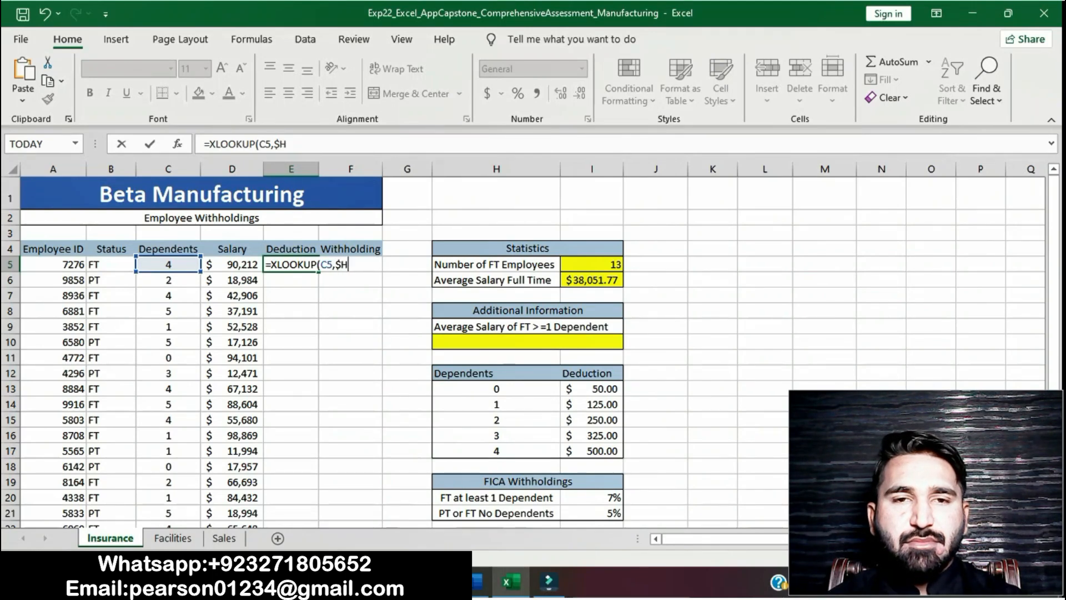
type("$13")
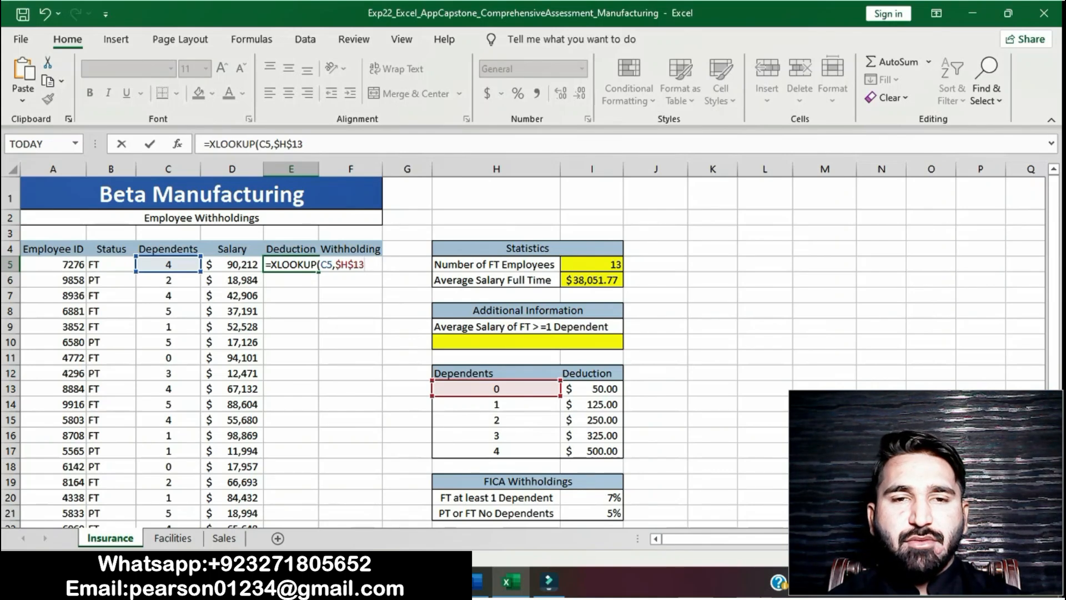
type(":")
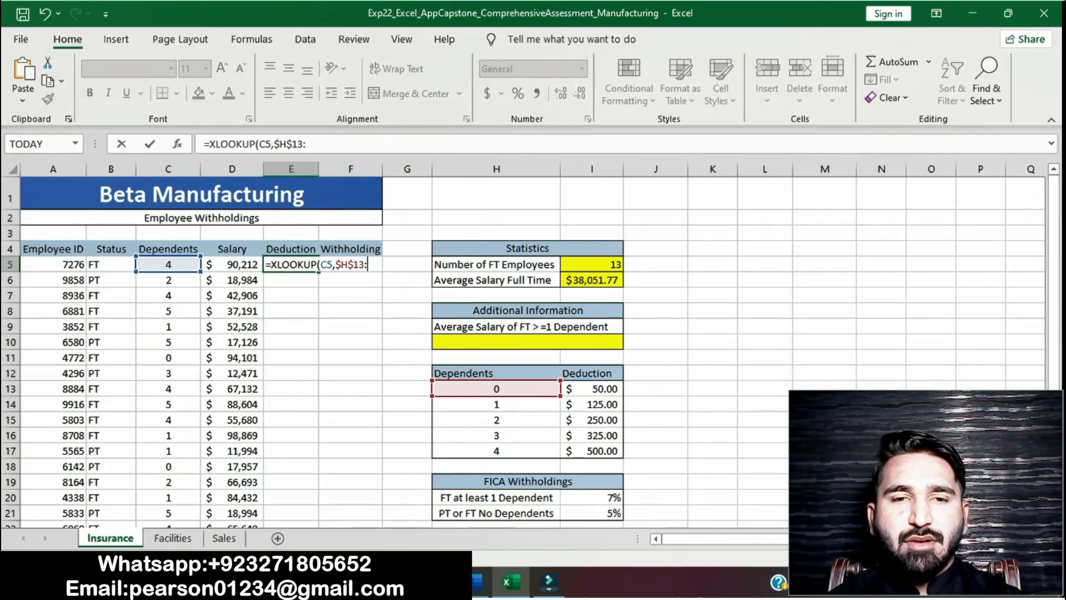
type("$H")
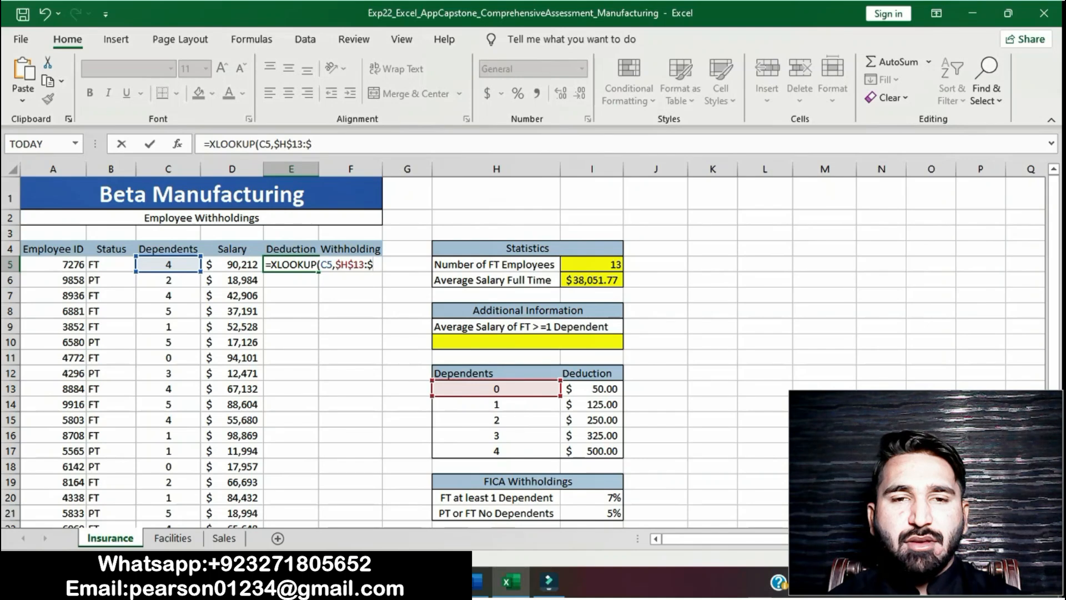
type("$1")
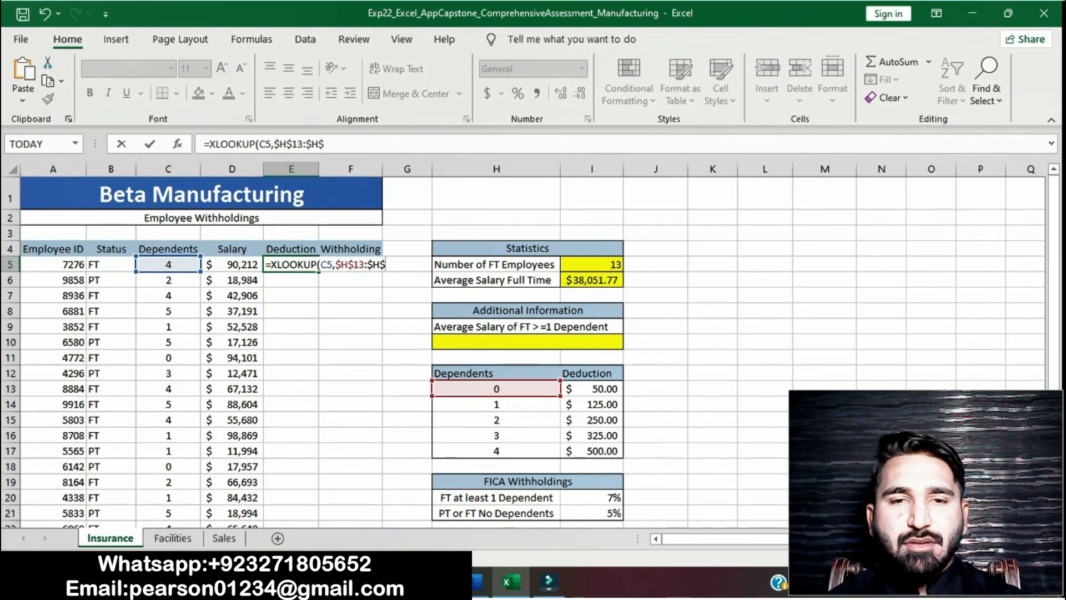
type("7")
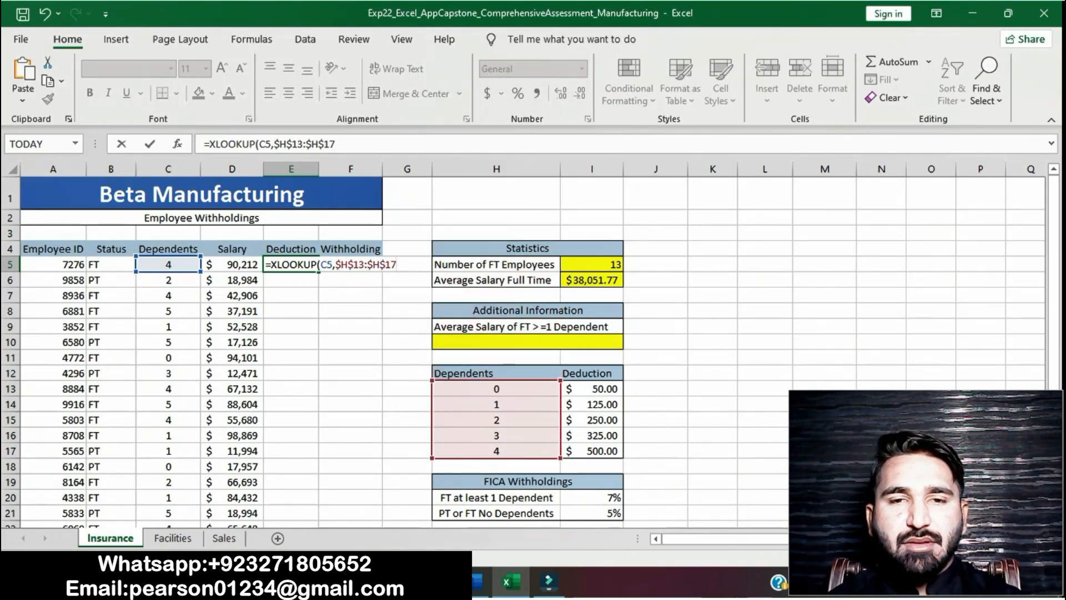
- Complete the formula in E5 as =XLOOKUP(C5,$H$13:$H$17,$I$13:$1$17,,-1) and try to enter it
type(",$")
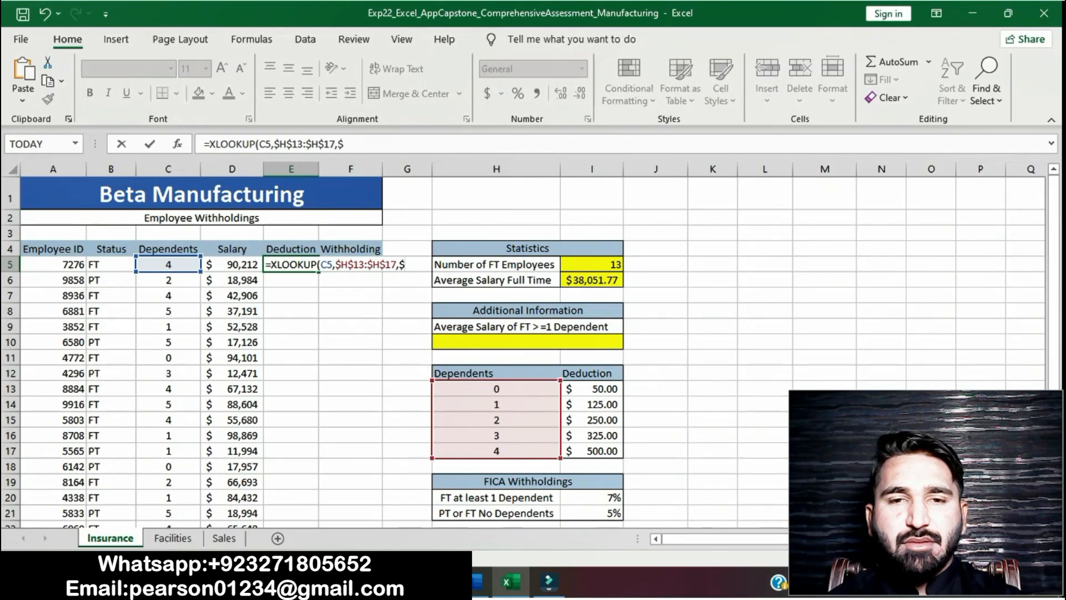
type("I$")
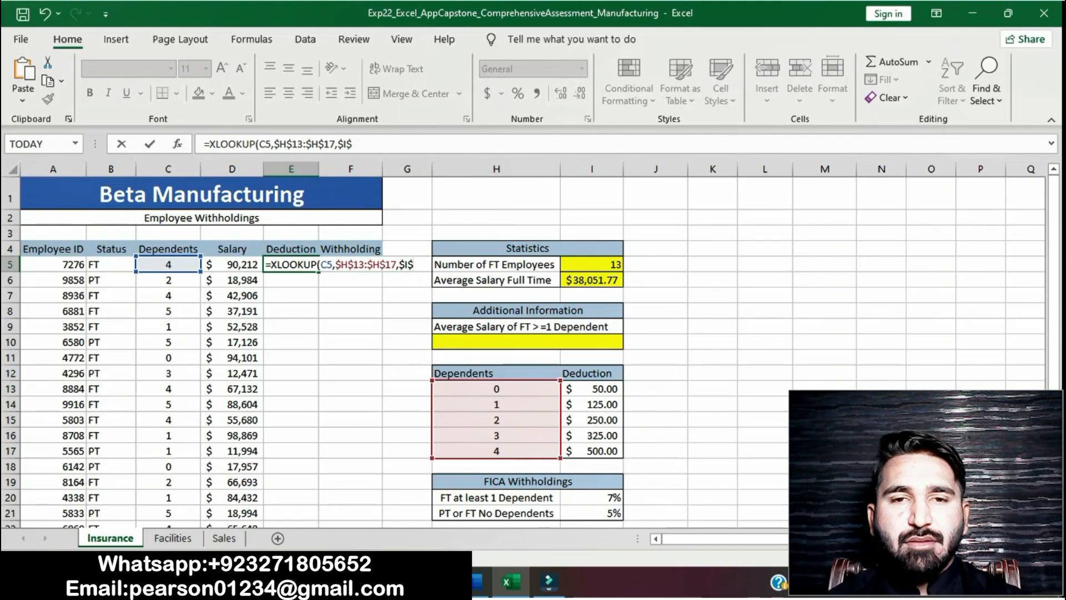
type("13")
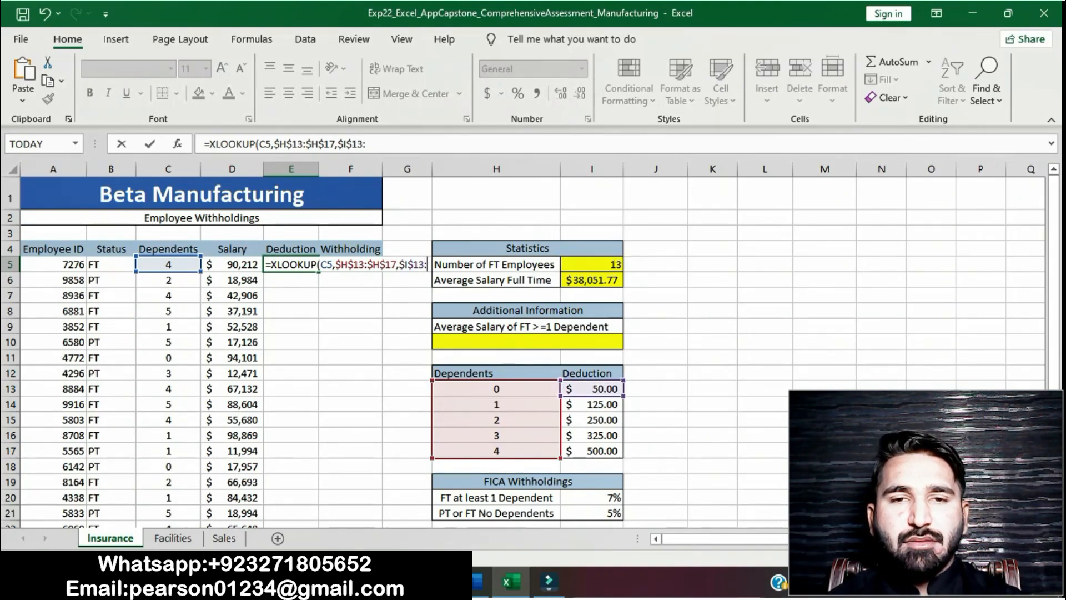
type(":$1")
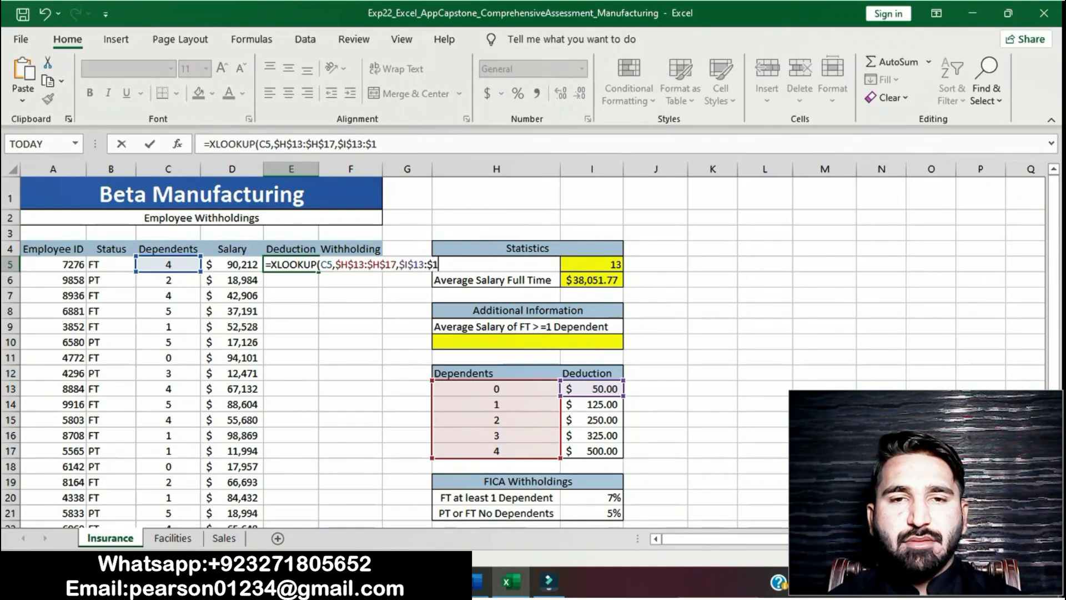
type("$17")
type(",")
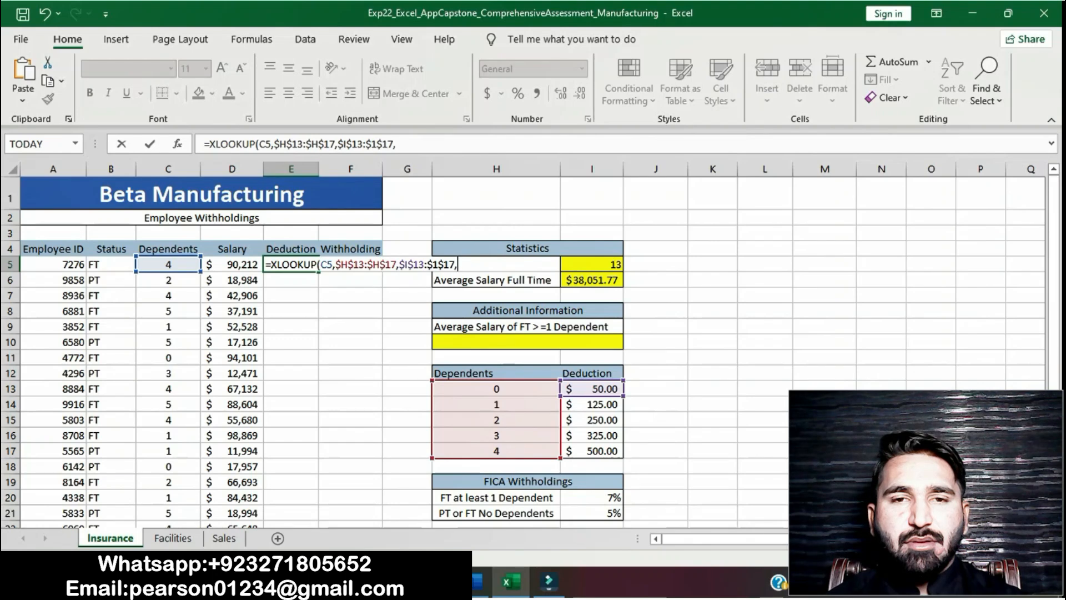
type(",-1)")
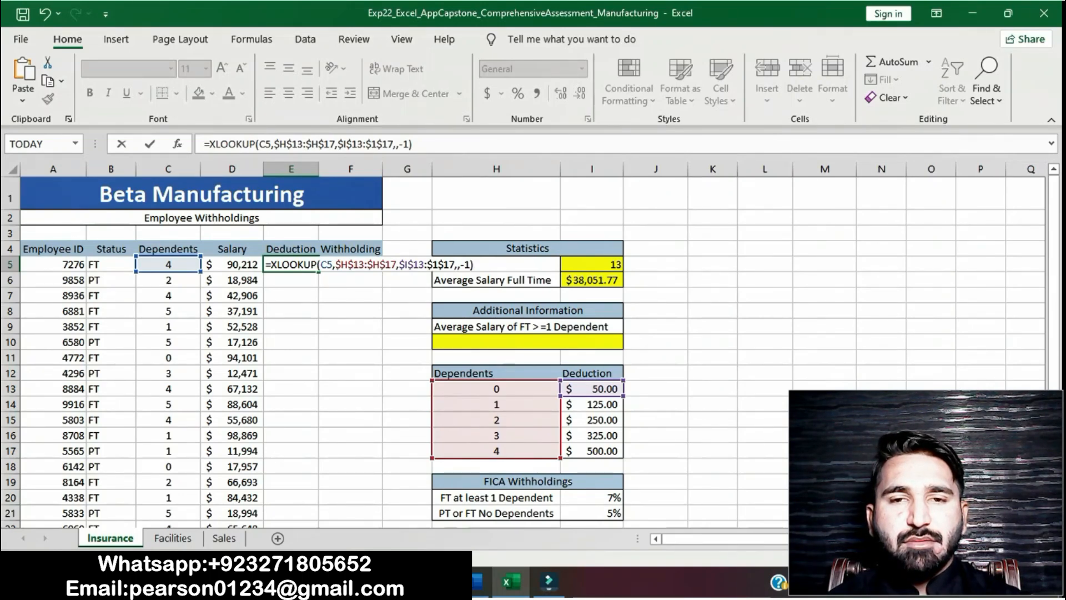
key("Return")
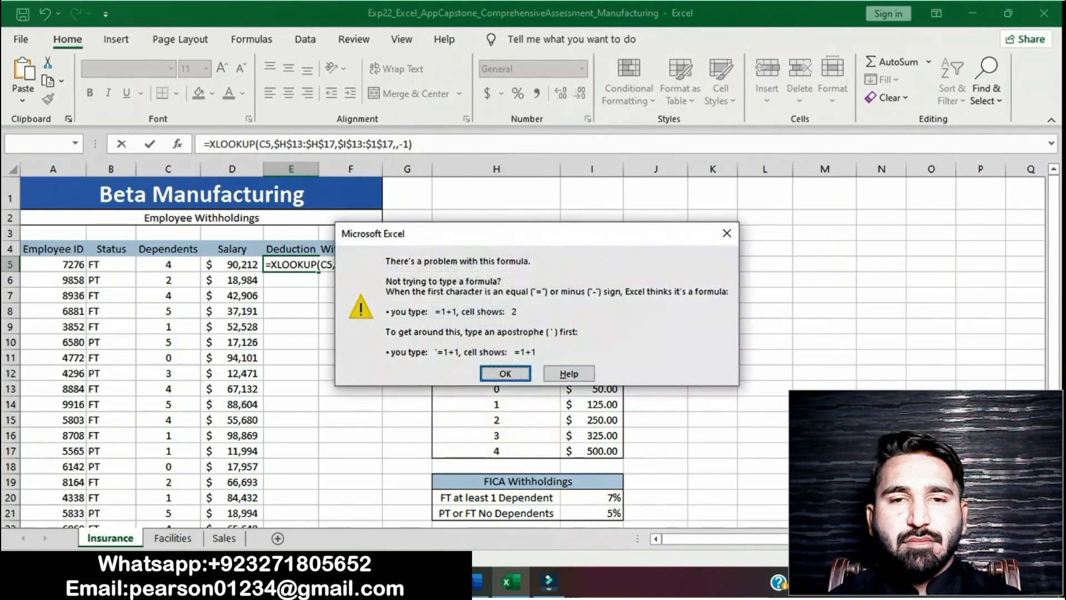
key("Return")
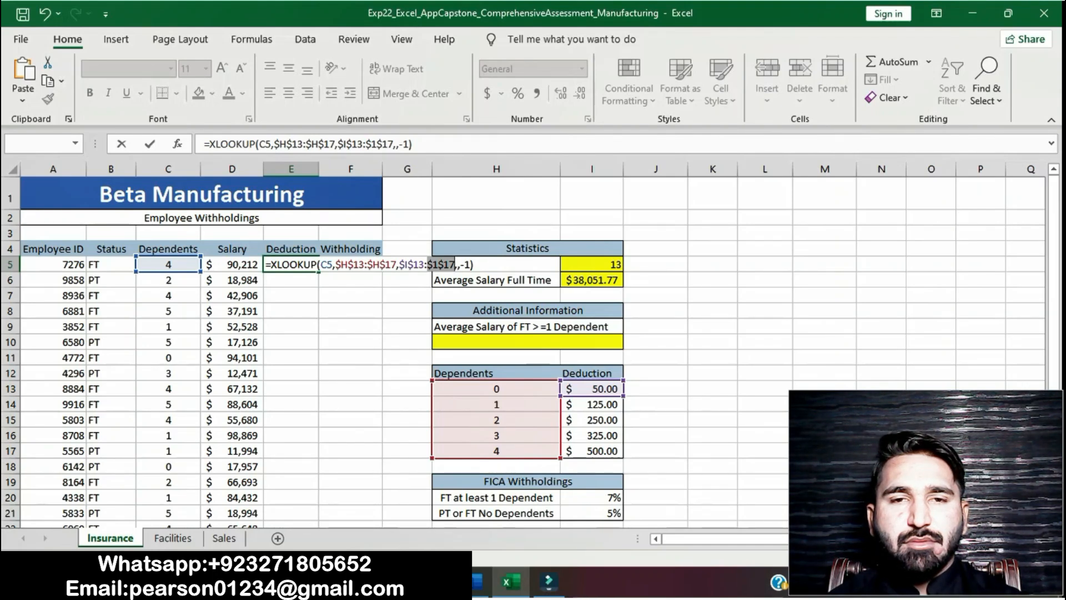
- Delete one of the two commas before -1 in the E5 XLOOKUP formula and try to enter it again
key("Right")
key("Delete")
key("Return")
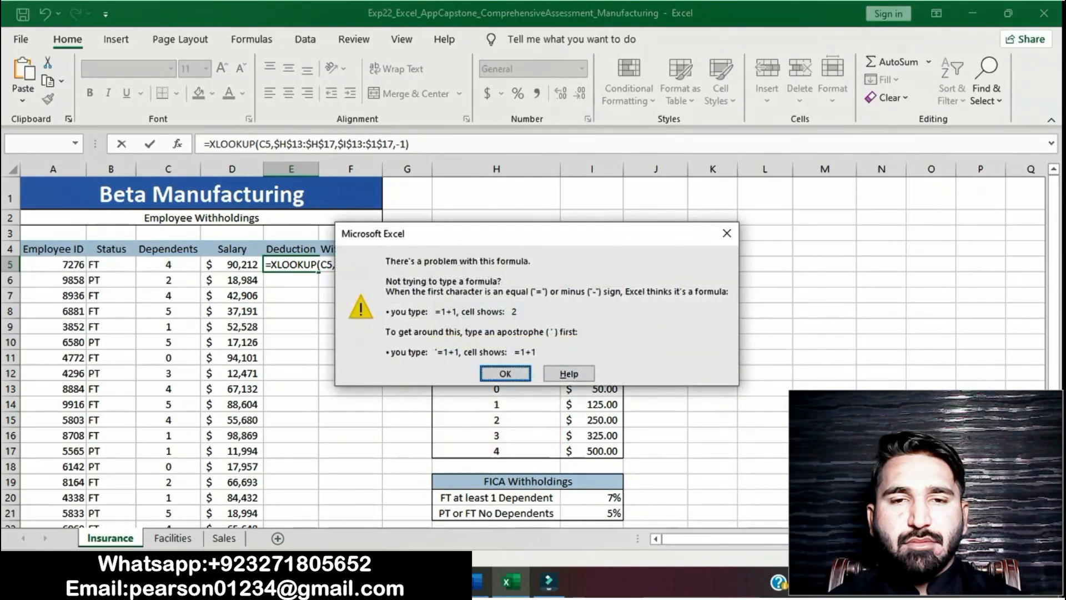
key("Return")
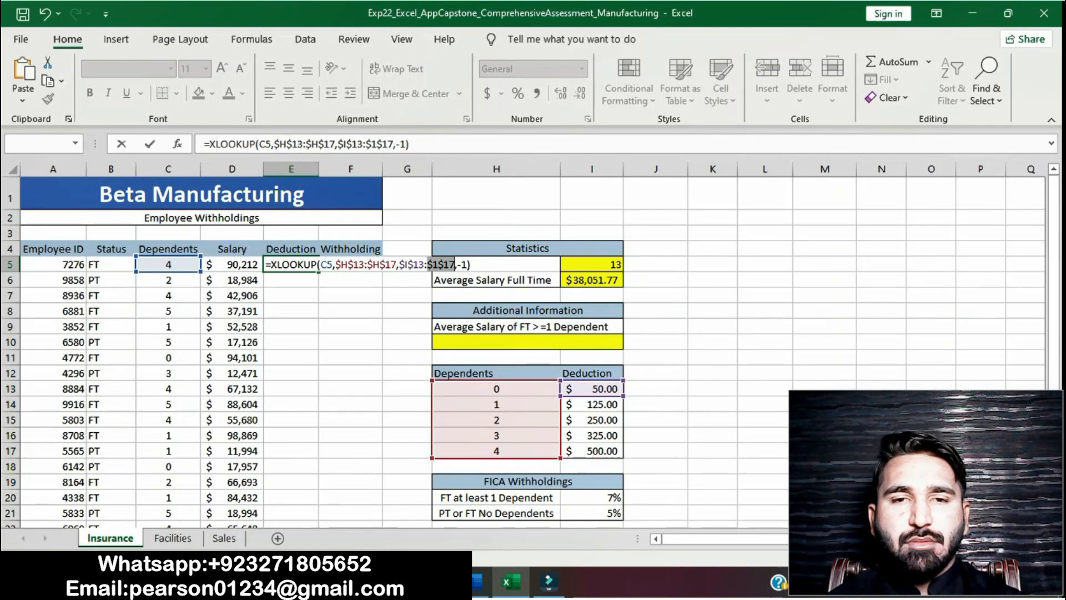
- Correct the formula in E5 to =XLOOKUP(C5,$H$13:$H$17,$I$13:$I$17,,-1) and enter it
type(",")
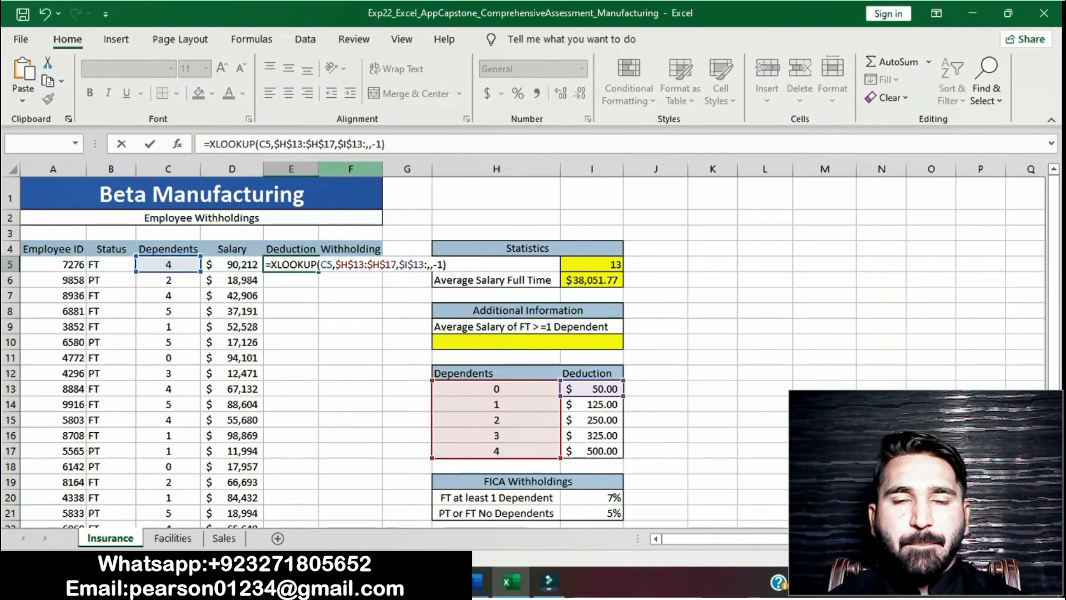
left_click(366, 144)
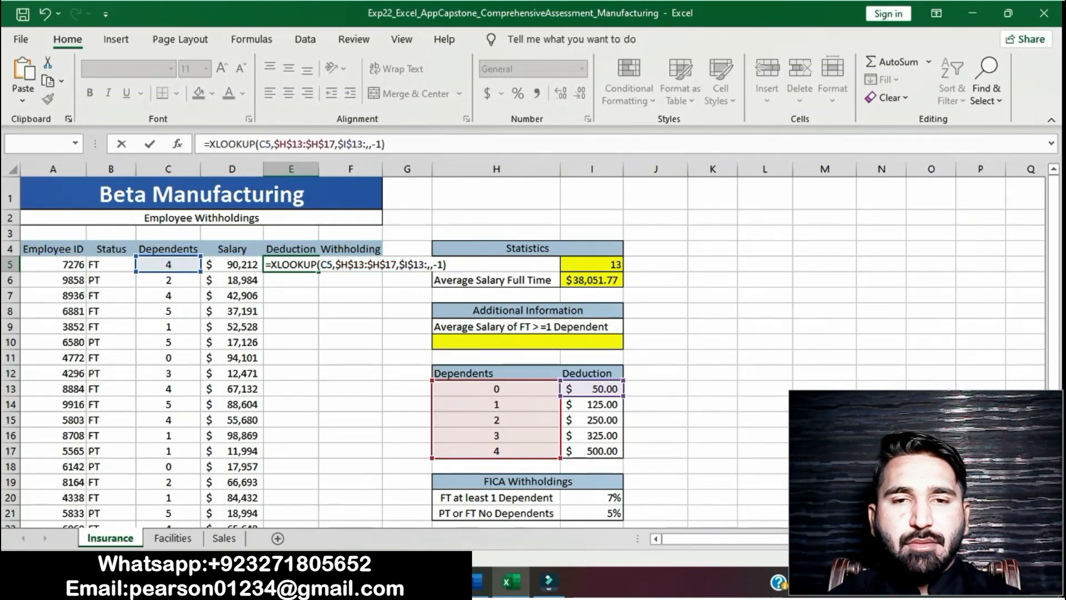
type("$I")
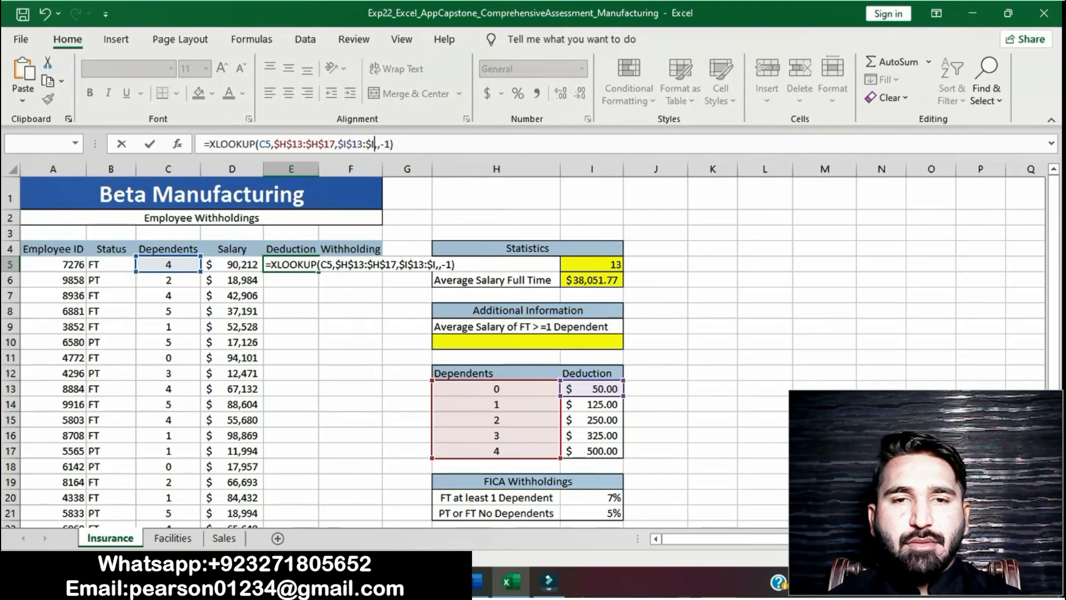
type("$1")
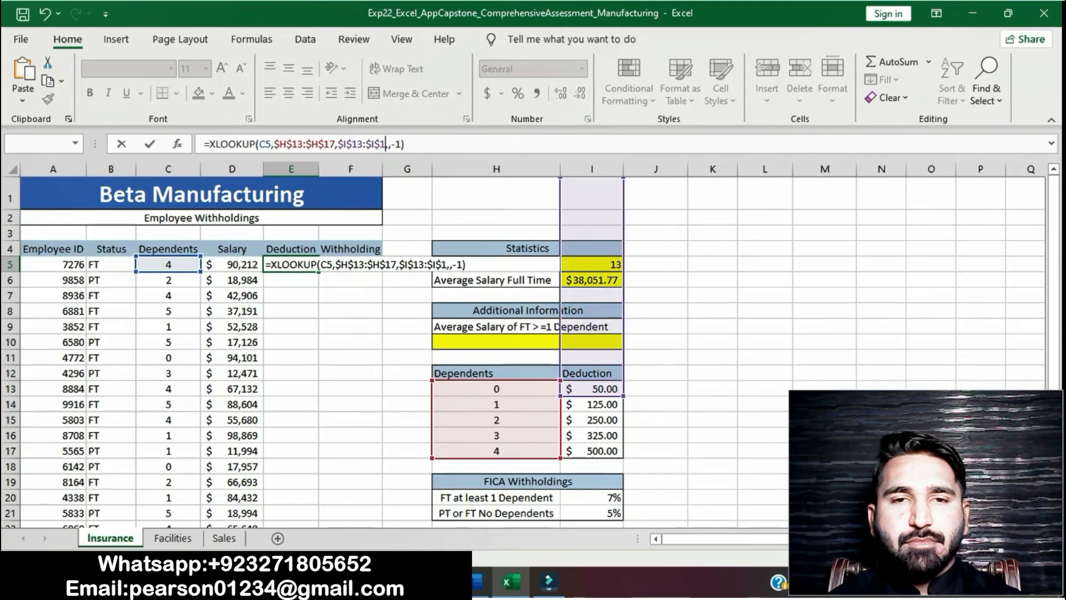
type("7")
key("Return")
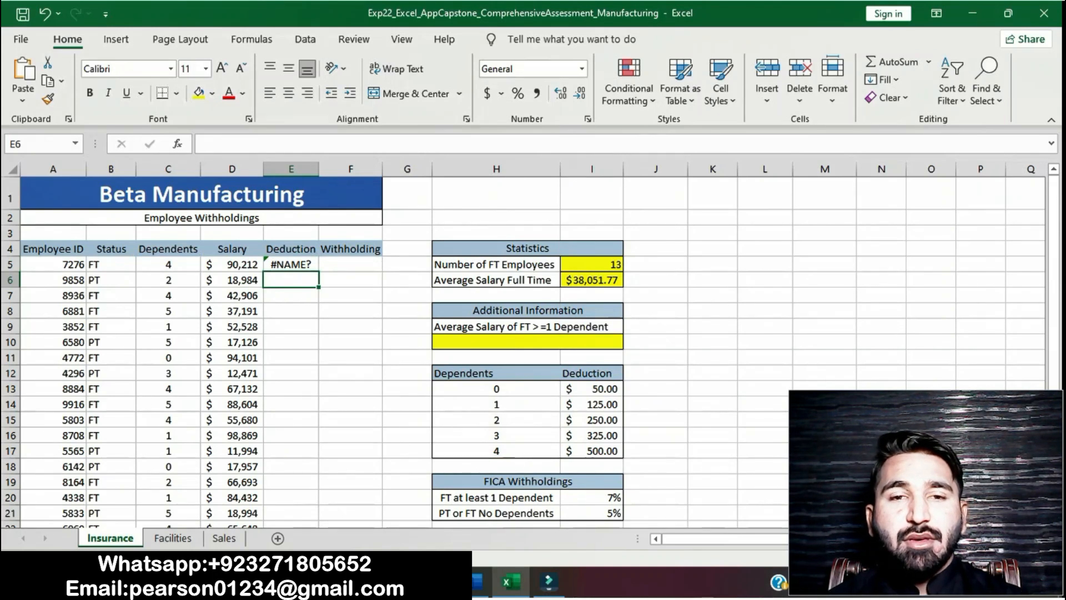
- Switch to the Word instructions, remove the yellow highlight from step 5 and highlight step 6 in yellow
key("alt+Tab")
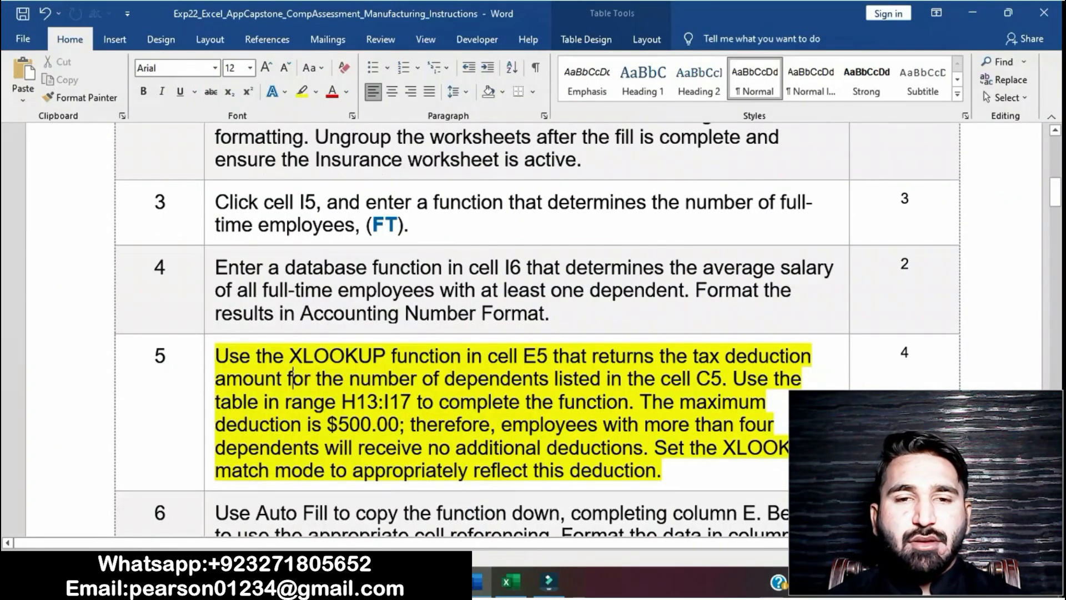
scroll(536, 330, "down", 3)
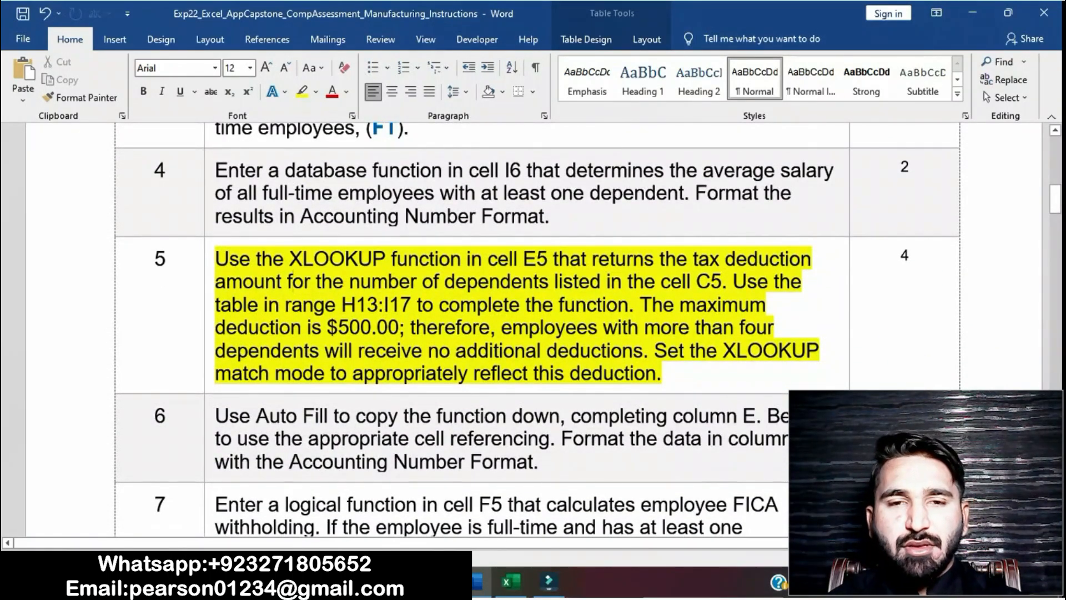
triple_click(292, 282)
left_click(271, 249)
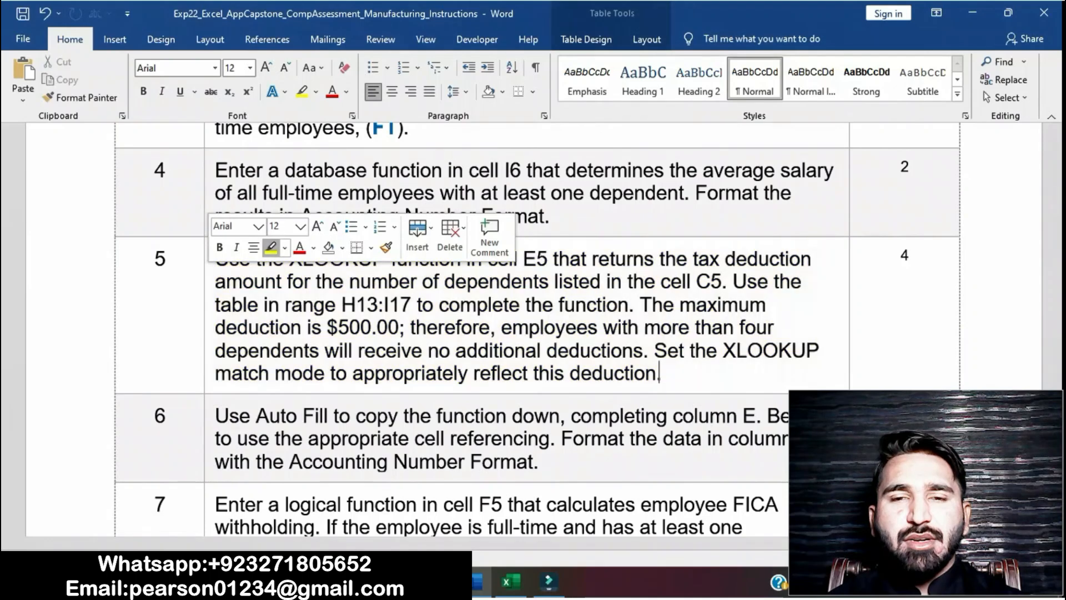
left_click(292, 304)
scroll(292, 304, "down", 3)
scroll(533, 333, "down", 5)
scroll(533, 333, "up", 8)
scroll(533, 333, "down", 3)
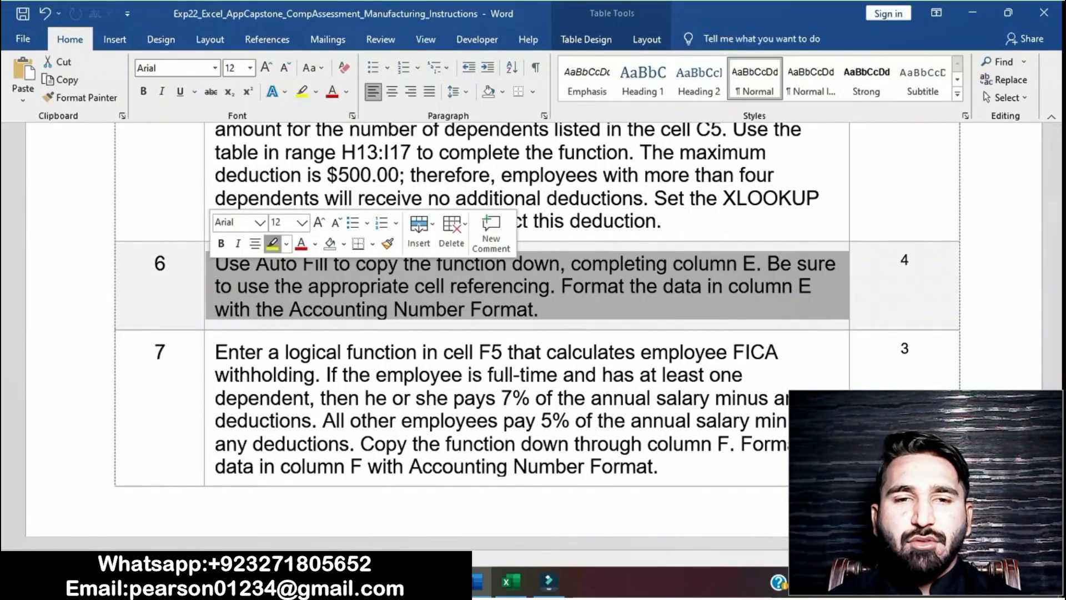
left_click(272, 244)
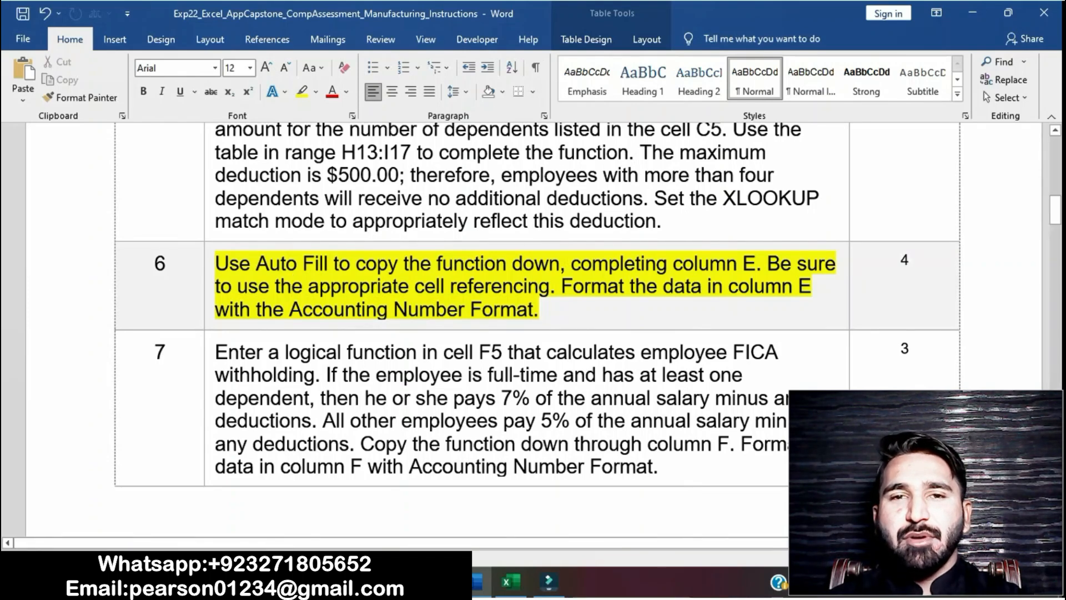
- Select the first sentence of step 6, switch to Excel and fill the E5 XLOOKUP formula down column E through row 34
left_click_drag(215, 263, 756, 263)
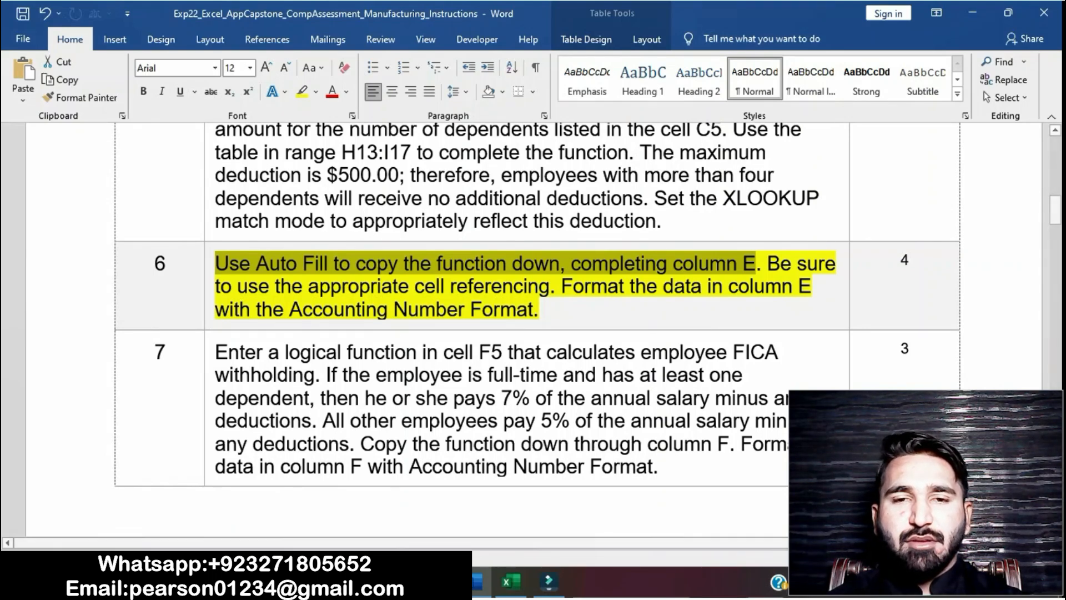
key("alt+Tab")
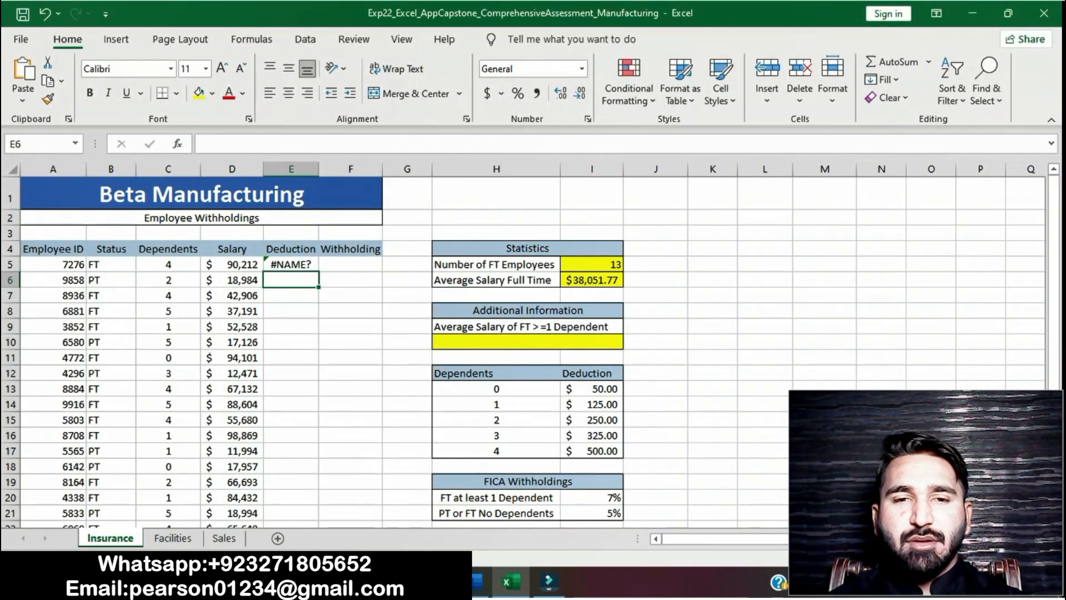
left_click(291, 264)
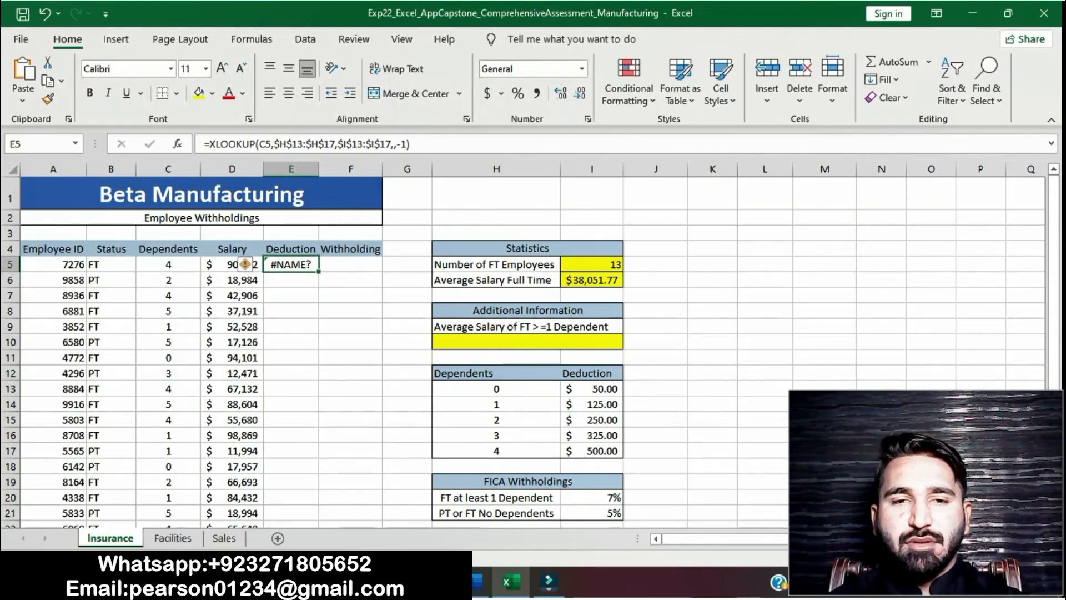
key("shift+Down")
key("shift+Down")
key("shift+Down")
key("shift+Down")
key("shift+Down")
key("shift+Down")
key("shift+Down")
key("shift+Down")
key("shift+Down")
key("shift+Down")
key("shift+Down")
key("shift+Down")
key("shift+Down")
key("shift+Down")
key("shift+Down")
key("shift+Down")
key("shift+Down")
key("shift+Down")
key("shift+Down")
key("shift+Down")
key("shift+Down")
key("shift+Down")
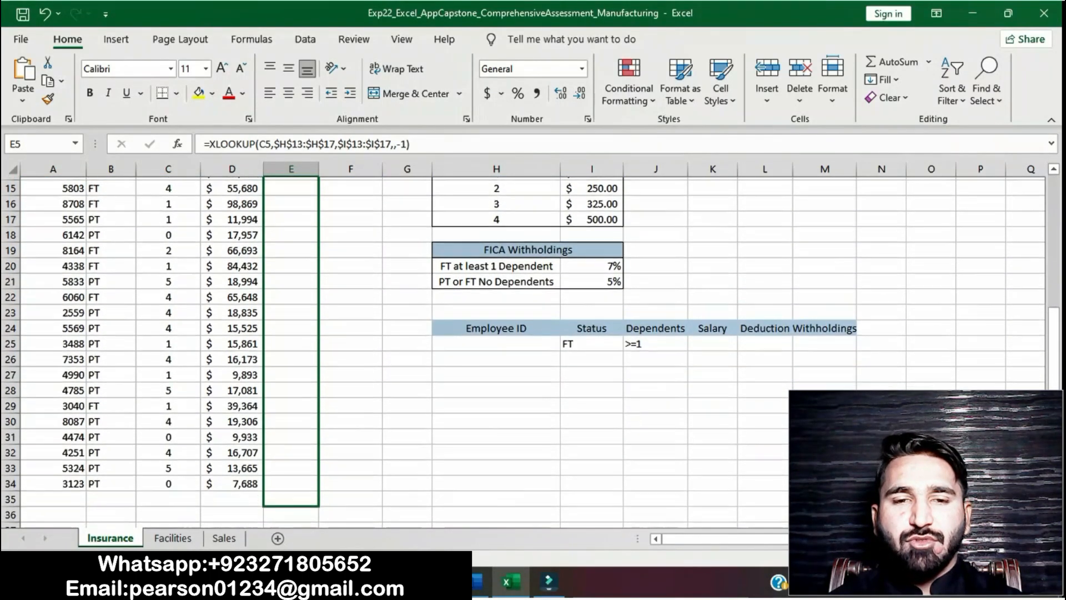
key("ctrl+d")
left_click(496, 465)
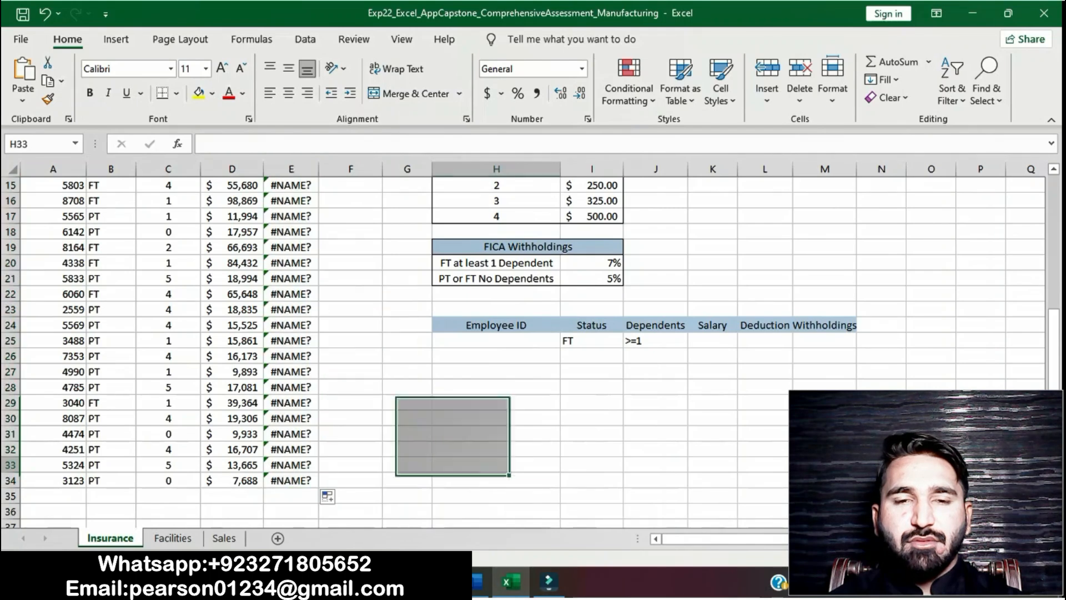
scroll(389, 333, "up", 5)
- Select the remaining sentences of step 6 in Word, return to Excel and apply Accounting Number Format to E5:E34
left_click(480, 581)
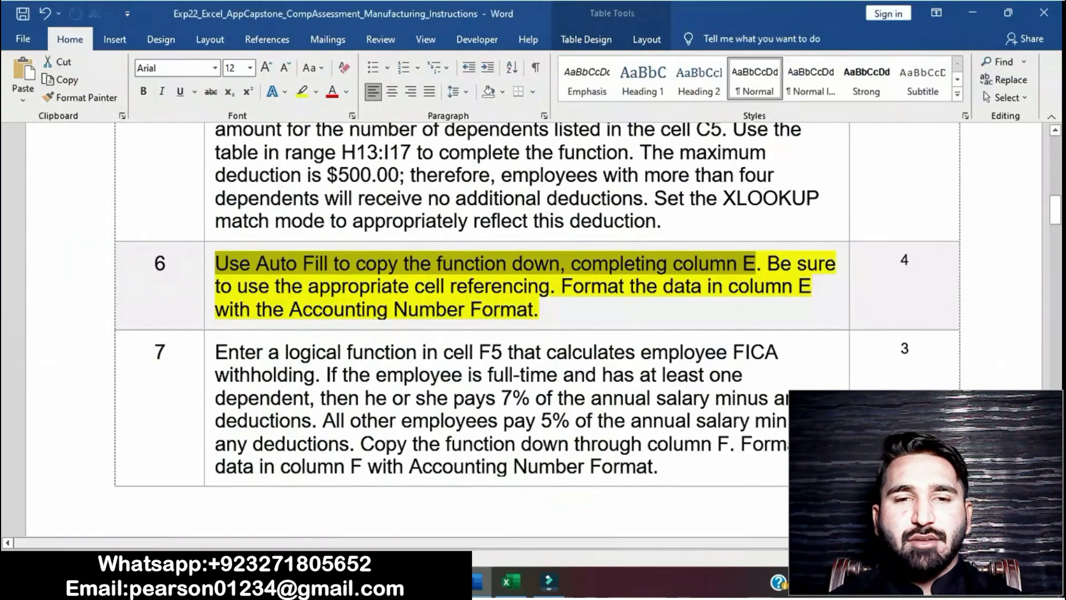
left_click(550, 286)
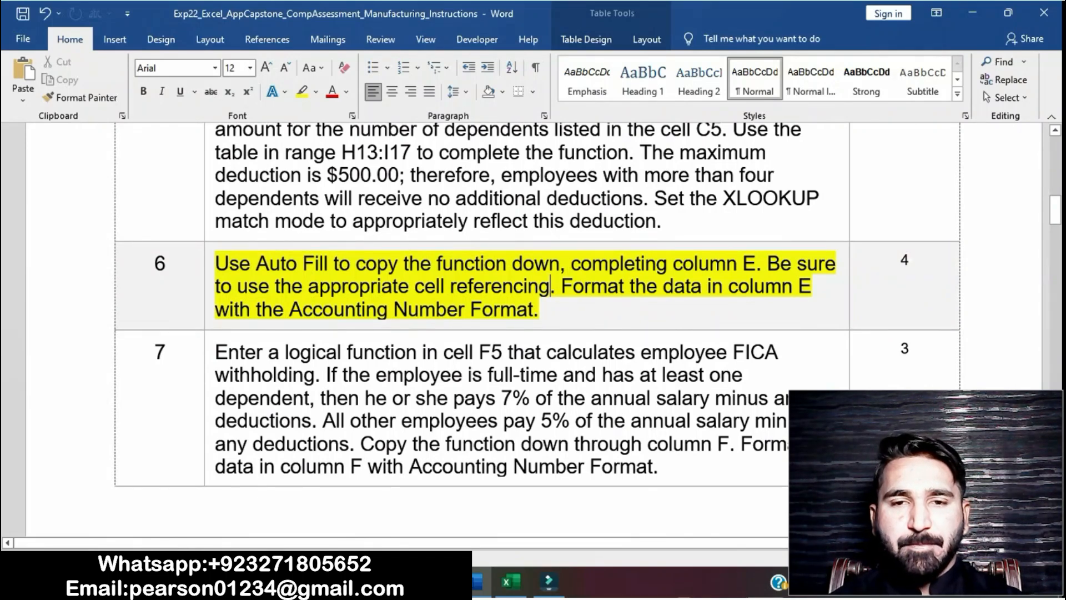
left_click_drag(769, 264, 747, 309)
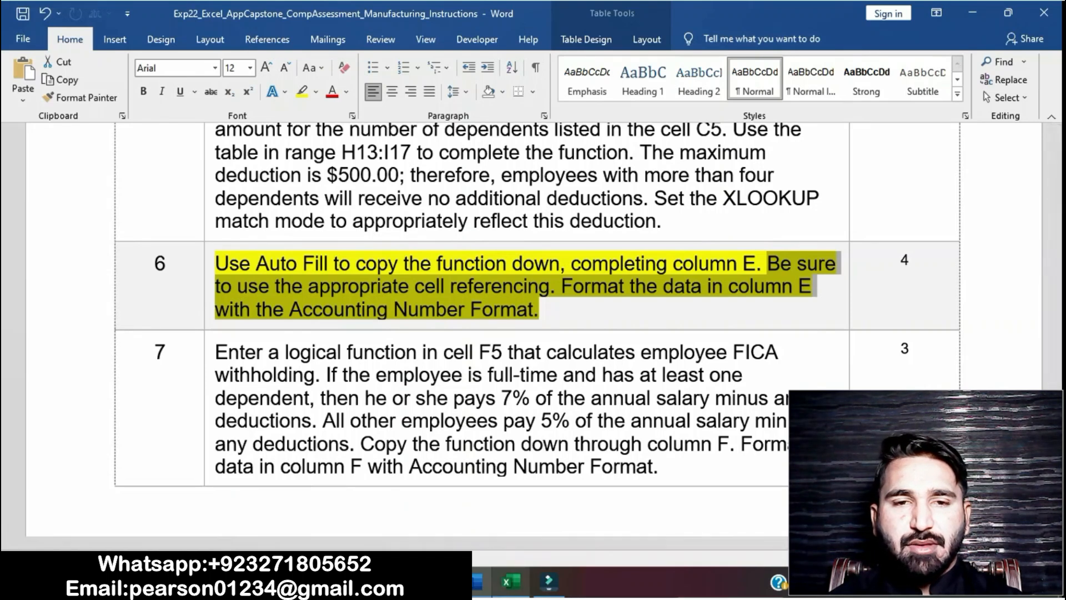
key("alt+Tab")
left_click_drag(291, 264, 322, 519)
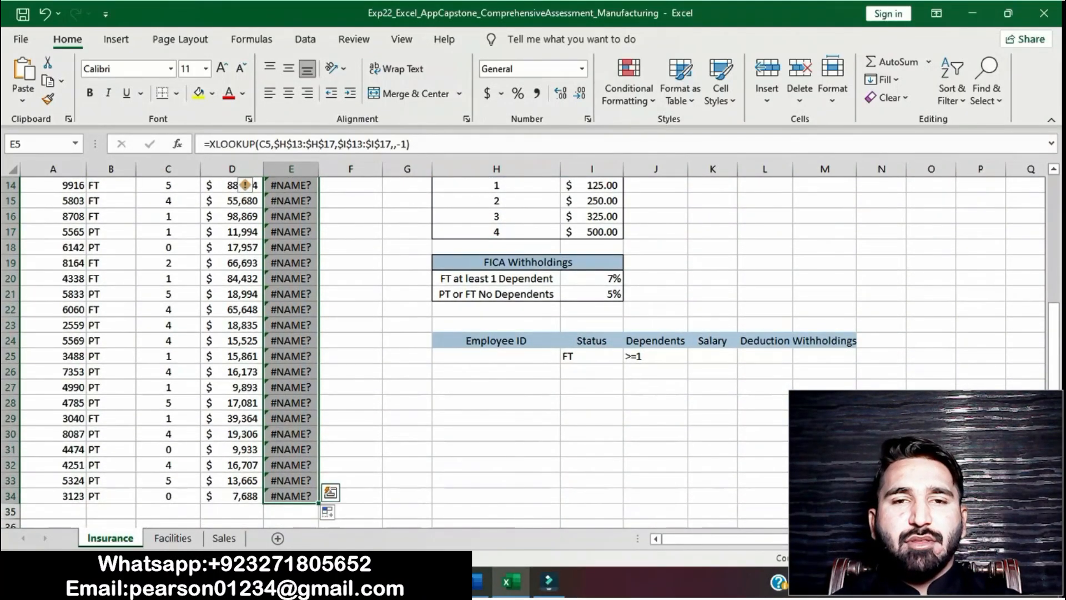
left_click(487, 93)
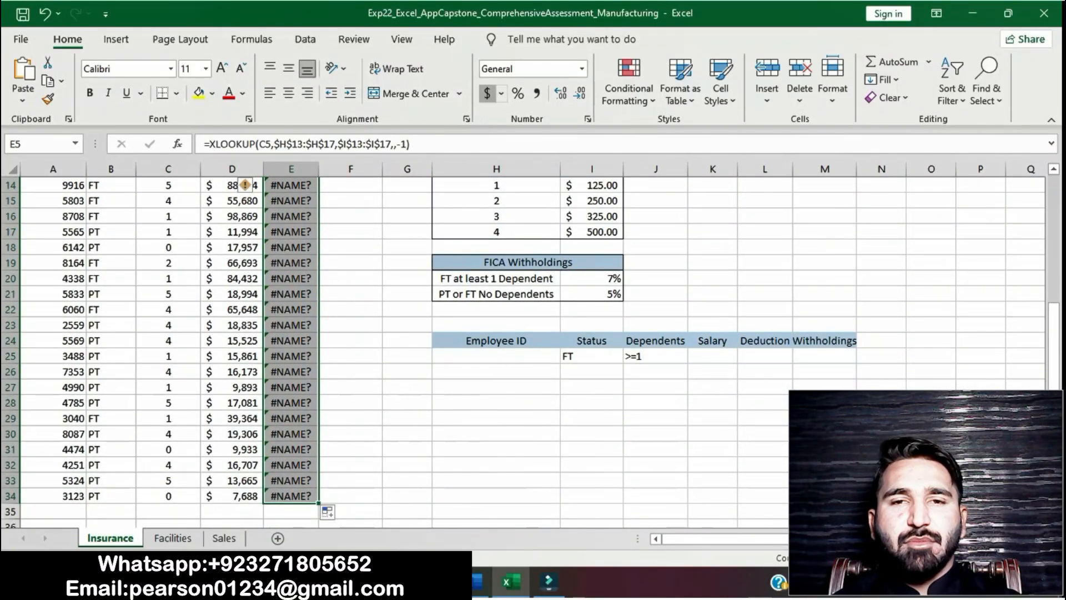
scroll(522, 350, "up", 1)
left_click(351, 358)
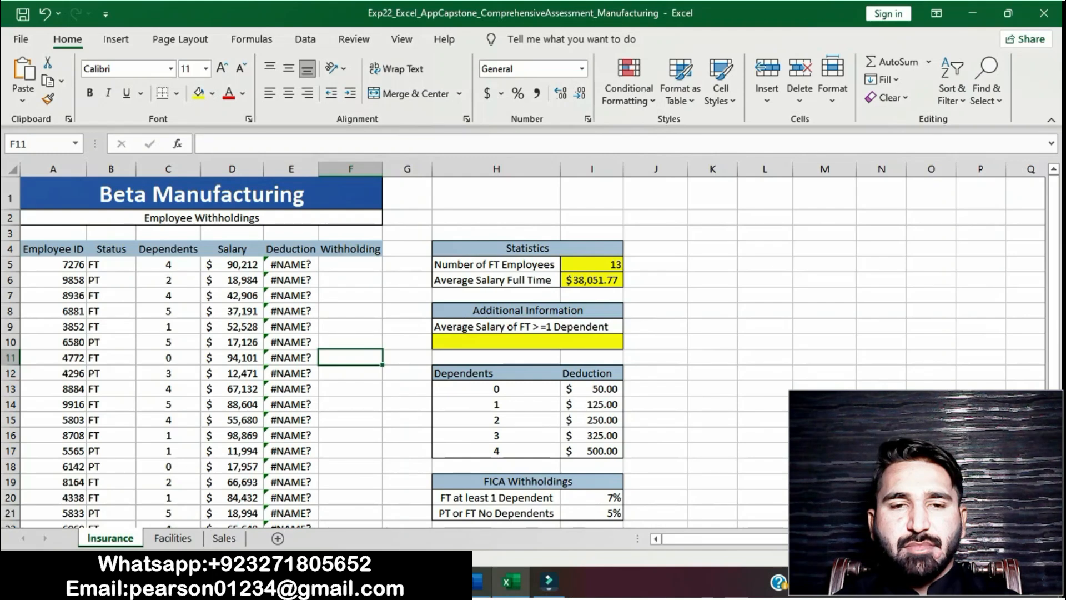
- Switch to the Word instructions, remove the yellow highlight from step 6 and highlight step 7 in yellow
left_click(482, 581)
left_click(450, 286)
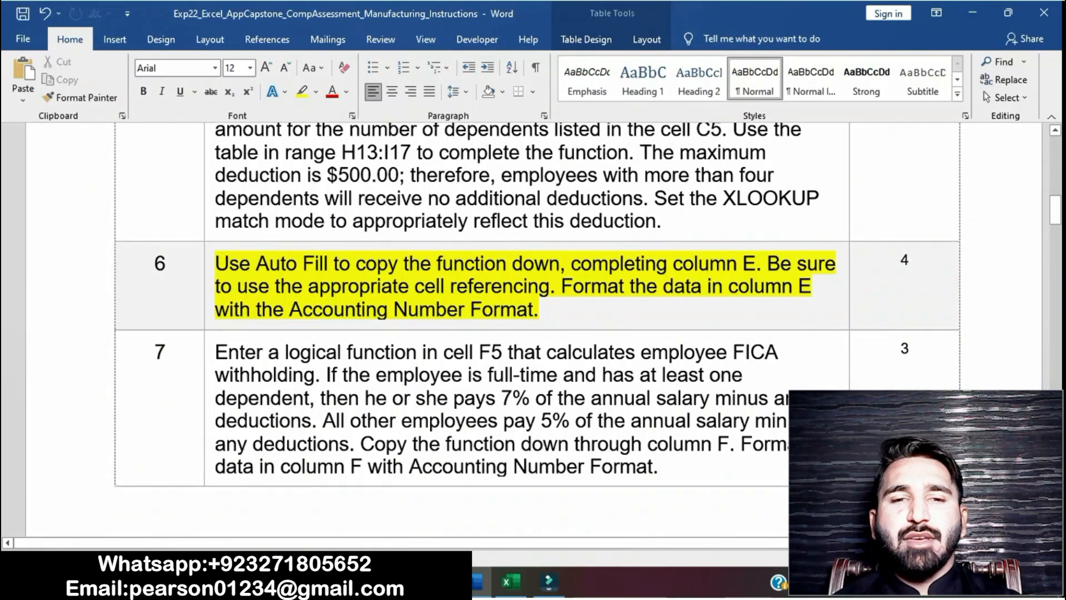
left_click(209, 272)
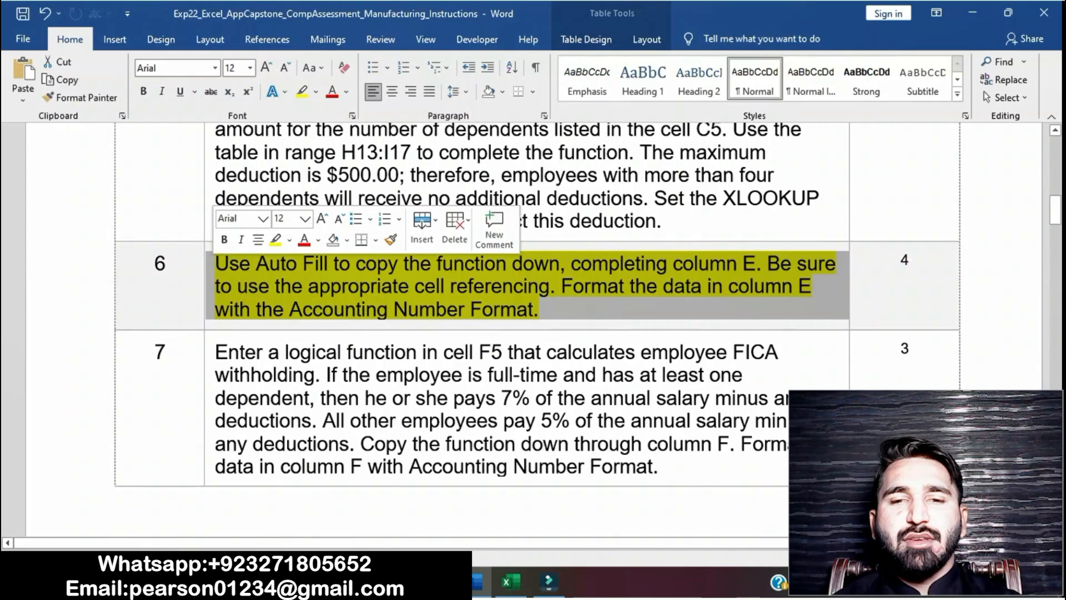
left_click(275, 240)
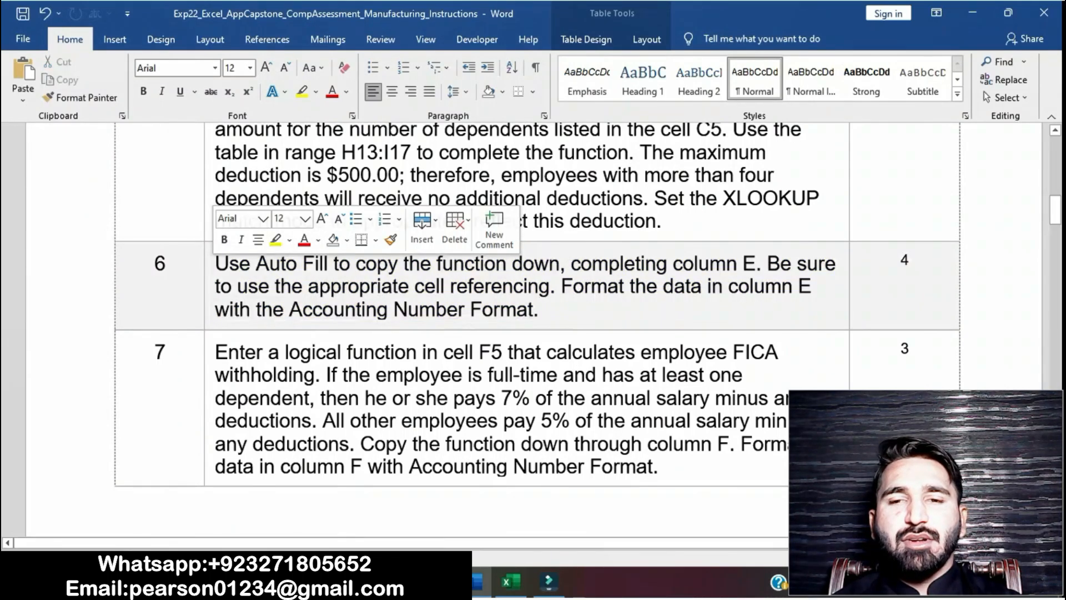
scroll(533, 333, "down", 1)
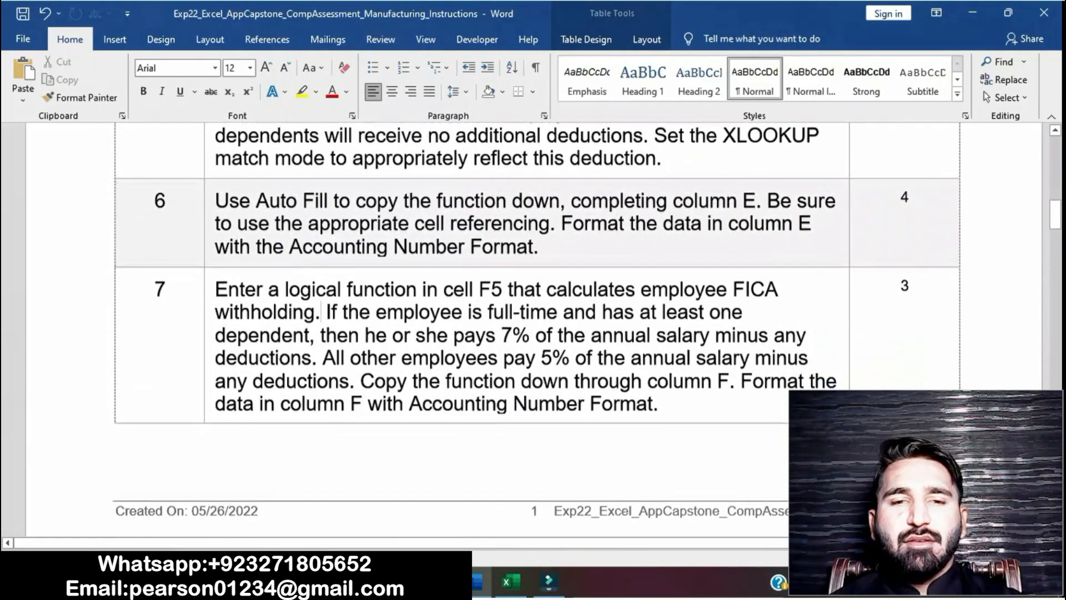
left_click(209, 297)
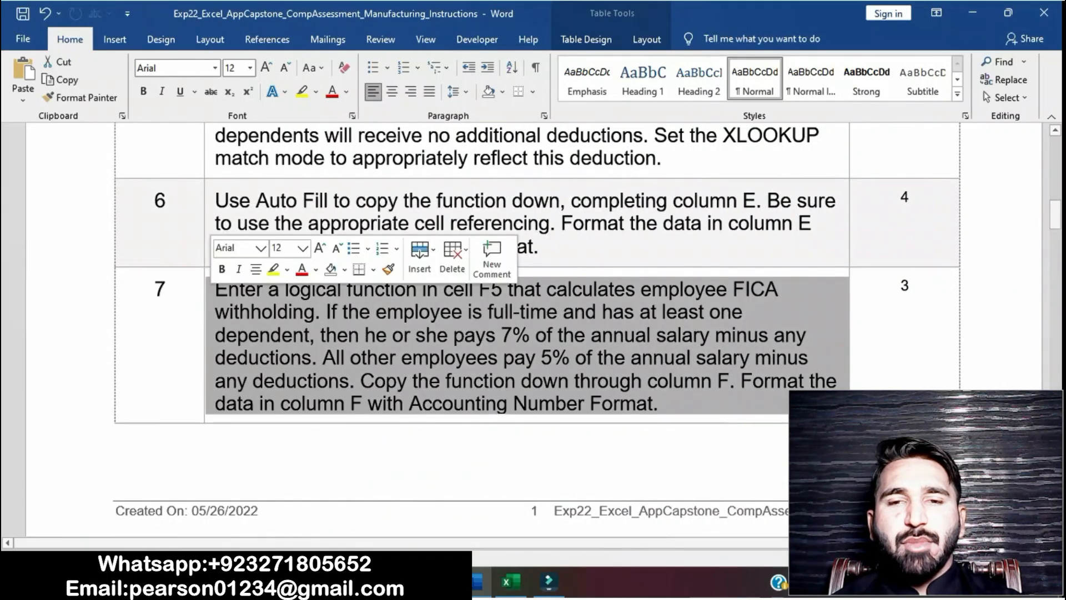
left_click(273, 270)
left_click(309, 335)
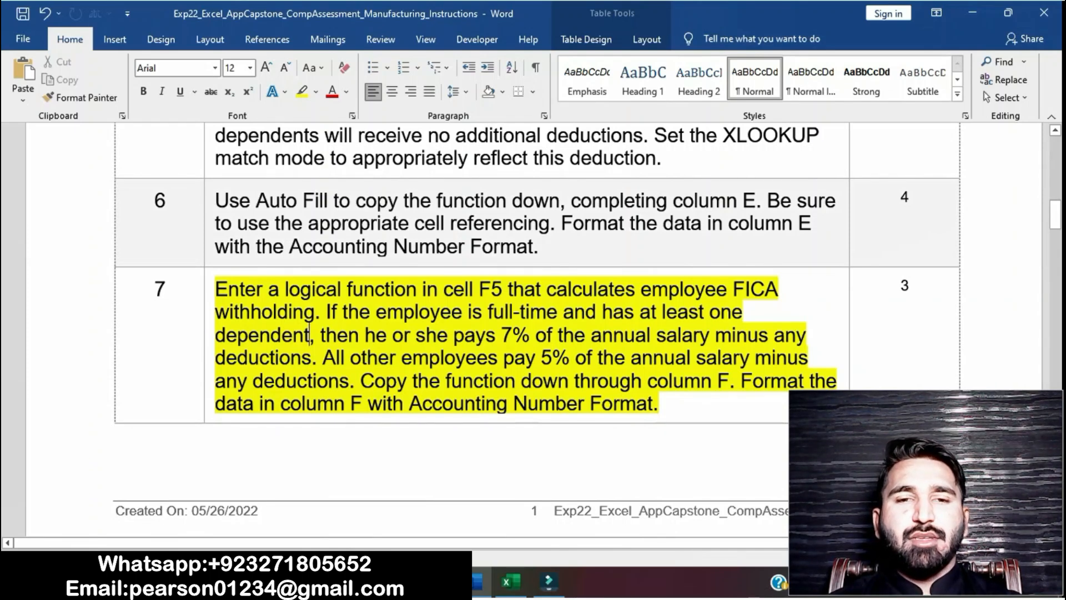
- Select step 7's text up to the formatting sentence, switch to Excel and start an IF formula in cell F5
left_click_drag(215, 289, 738, 381)
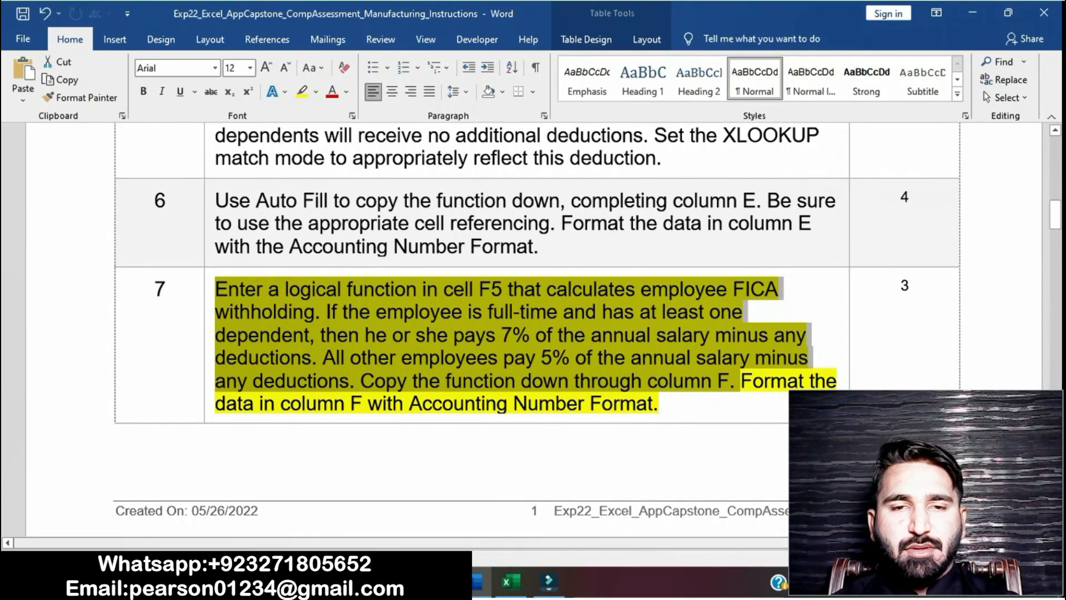
left_click(511, 582)
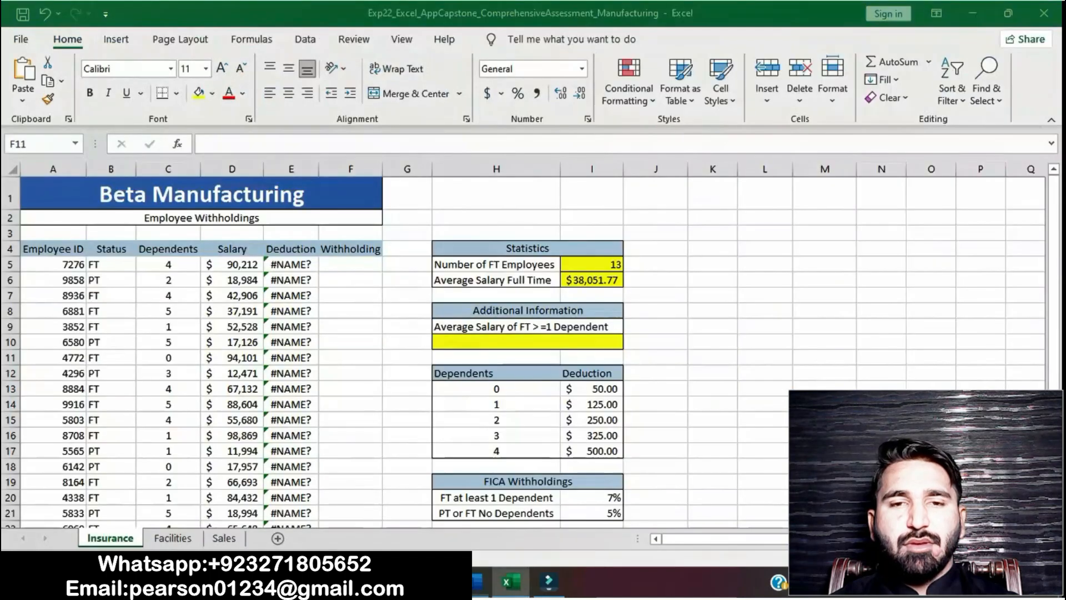
left_click(350, 265)
type("=")
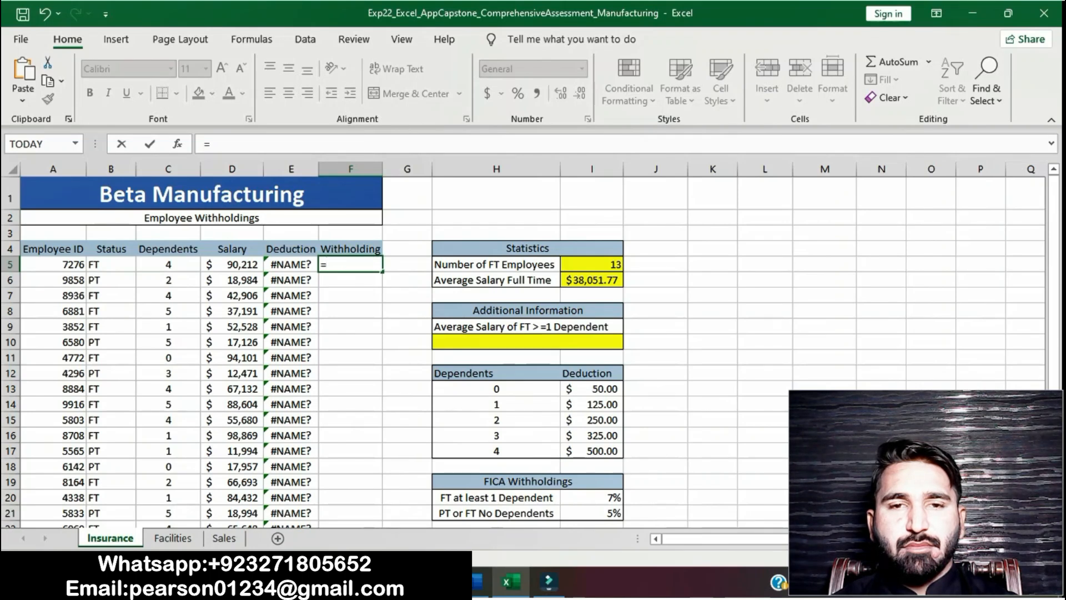
type("IF(")
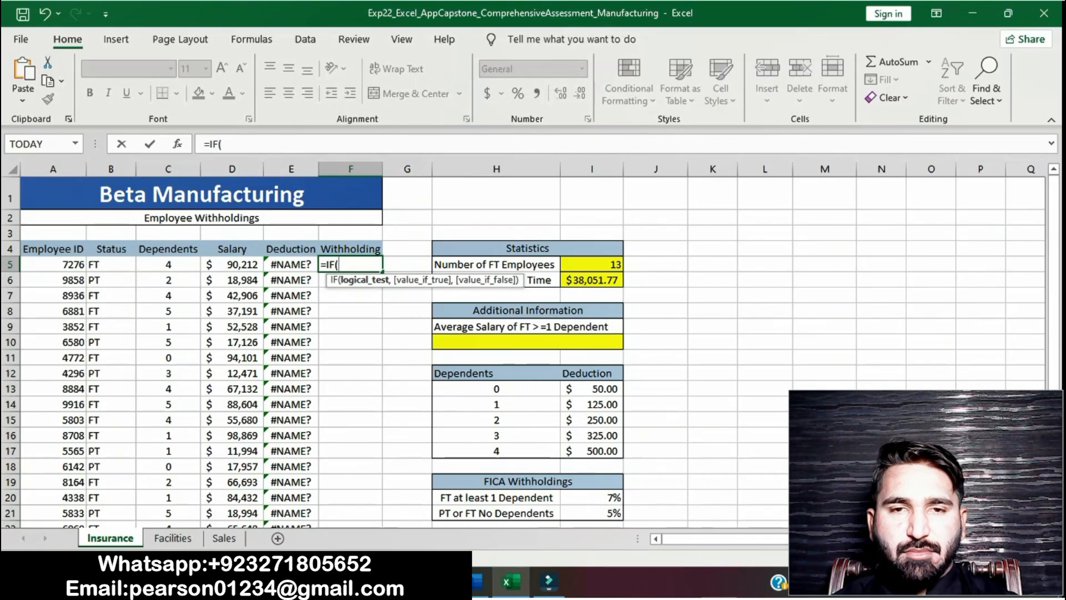
- Enter AND(B5="FT",C5>0) as the logical test of the IF formula in F5
type("AND")
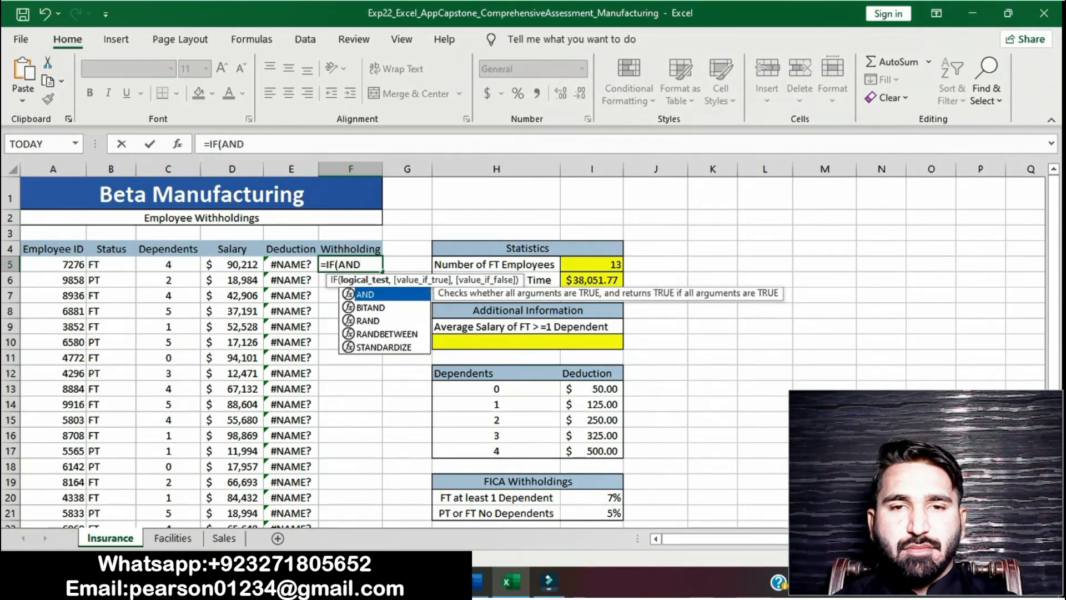
type("(B")
left_click(111, 265)
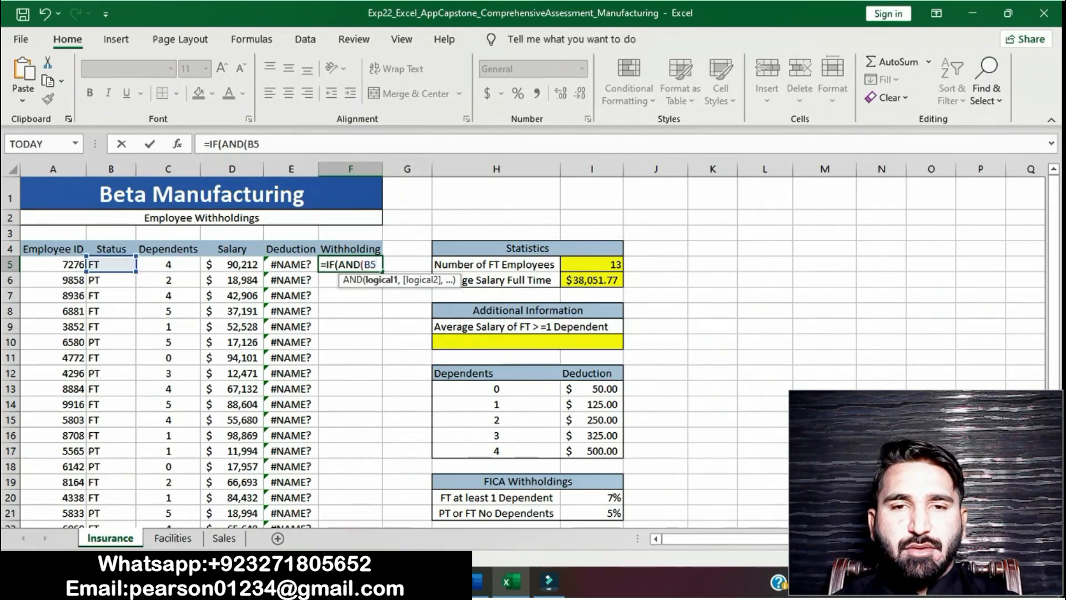
type("=\"")
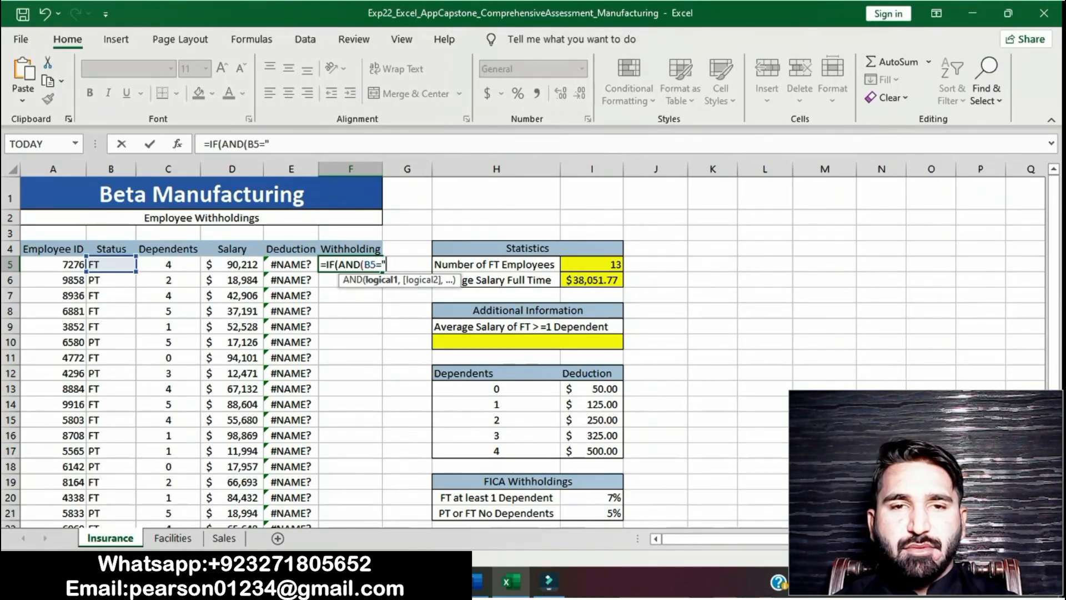
type("FT:,")
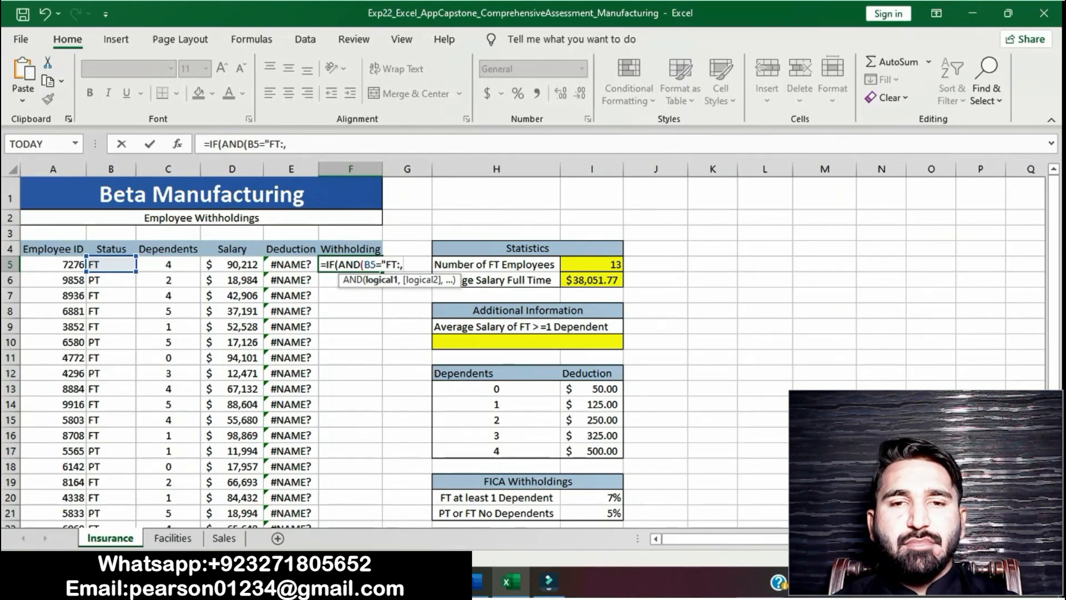
key("BackSpace")
key("BackSpace")
type("\",")
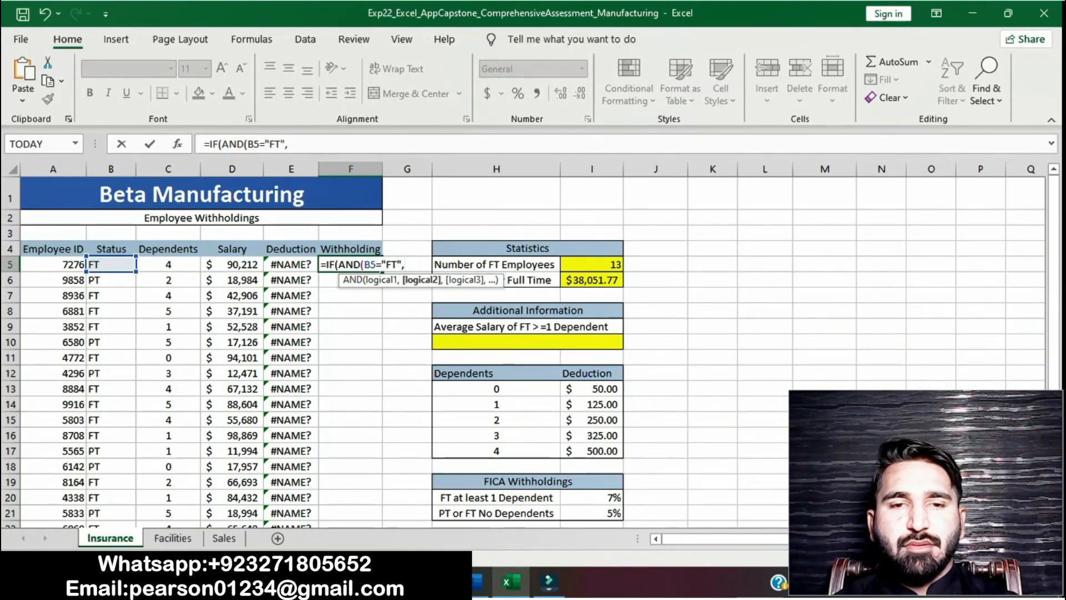
type("C5")
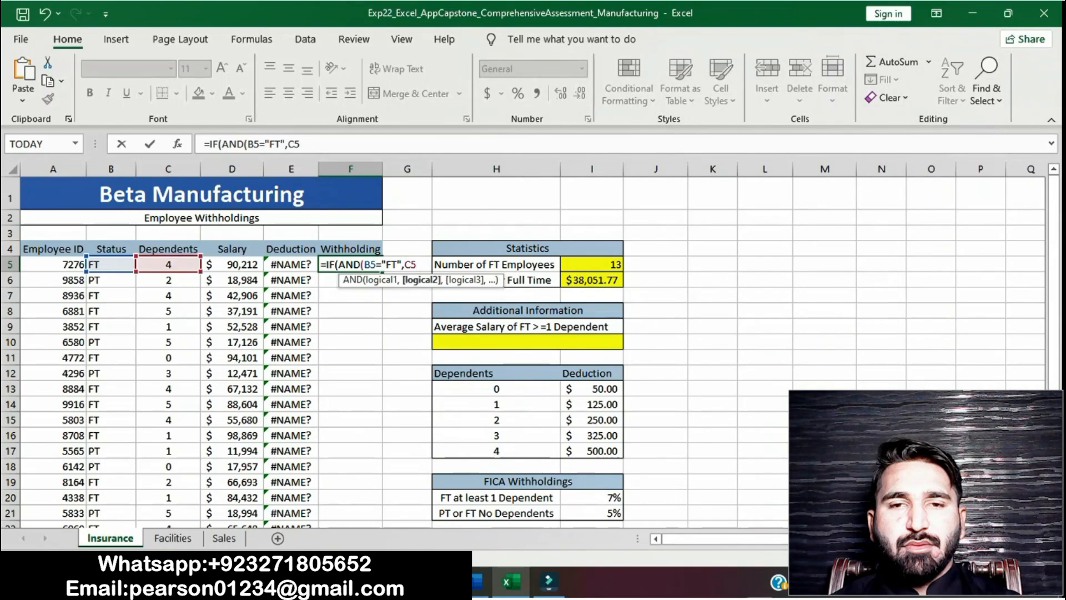
type(">0")
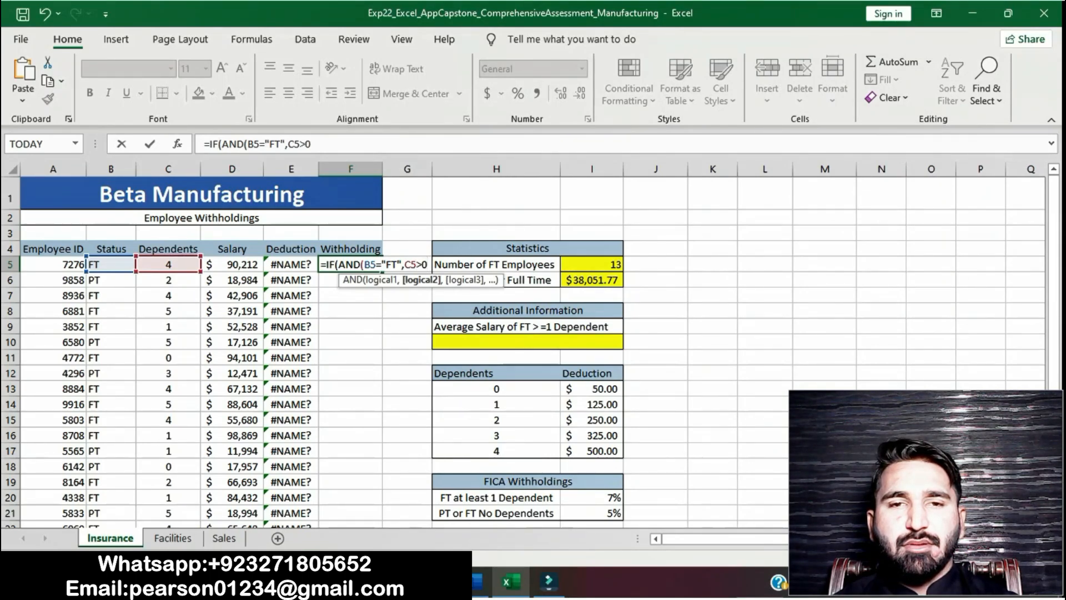
type("),")
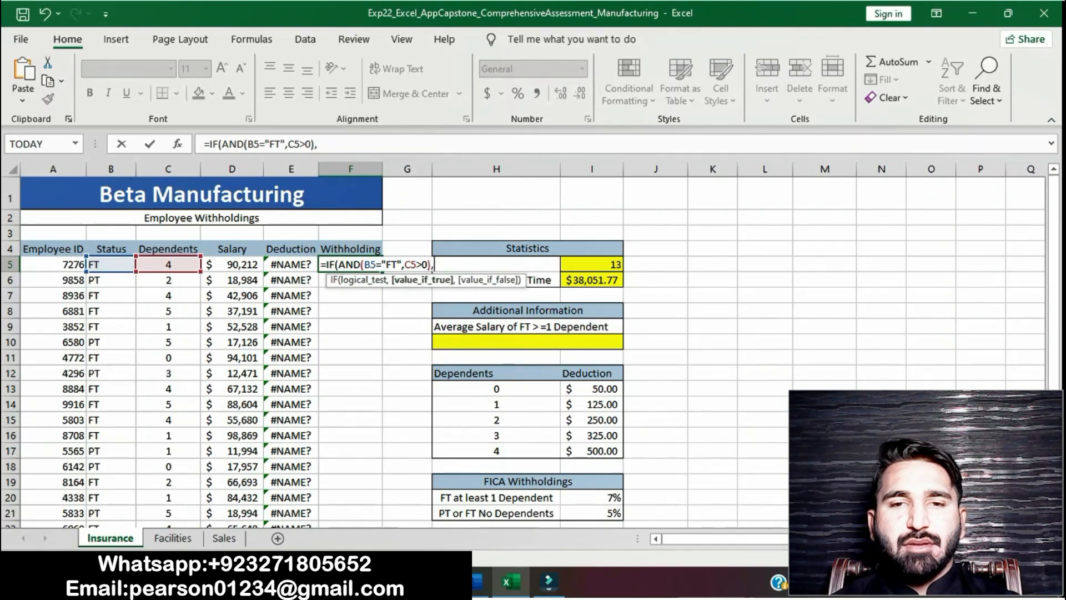
- Enter (D5-E5)*$I$20 as the value-if-true argument of the F5 formula
type("(D5")
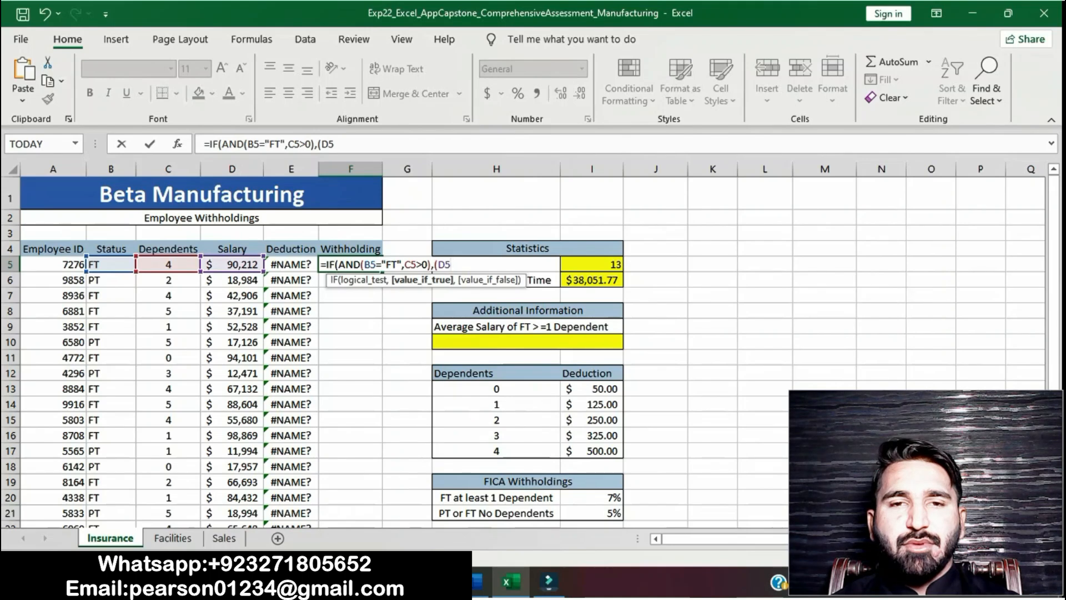
type("-E5")
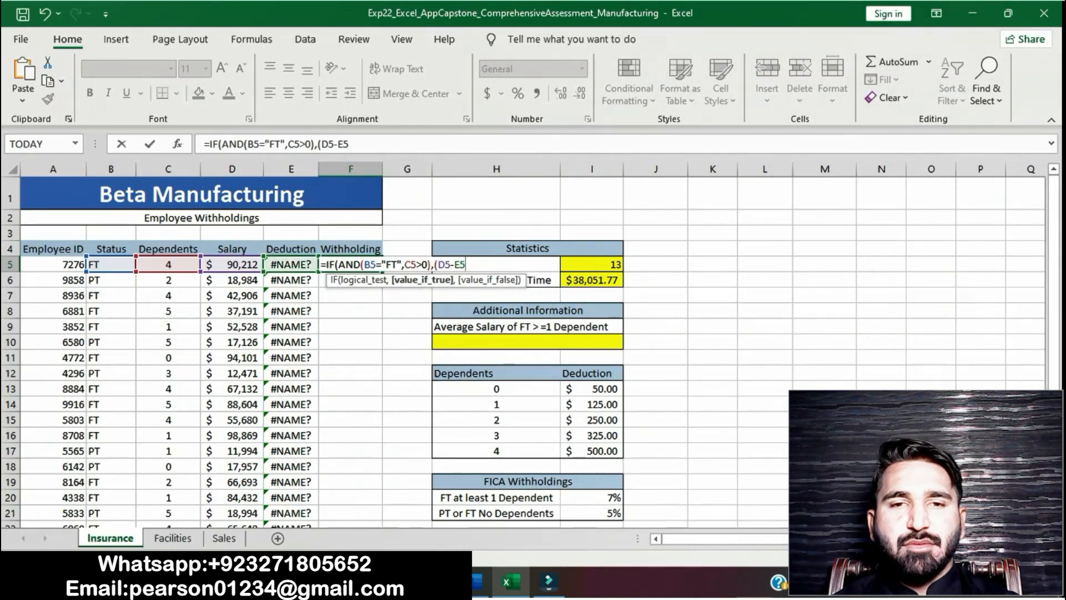
type(")")
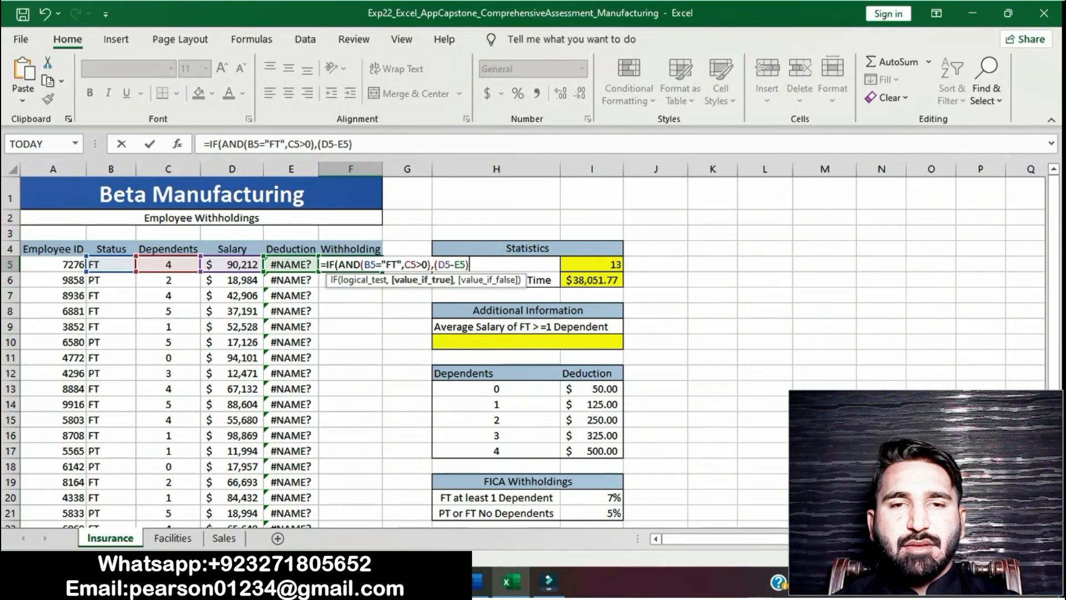
type("*")
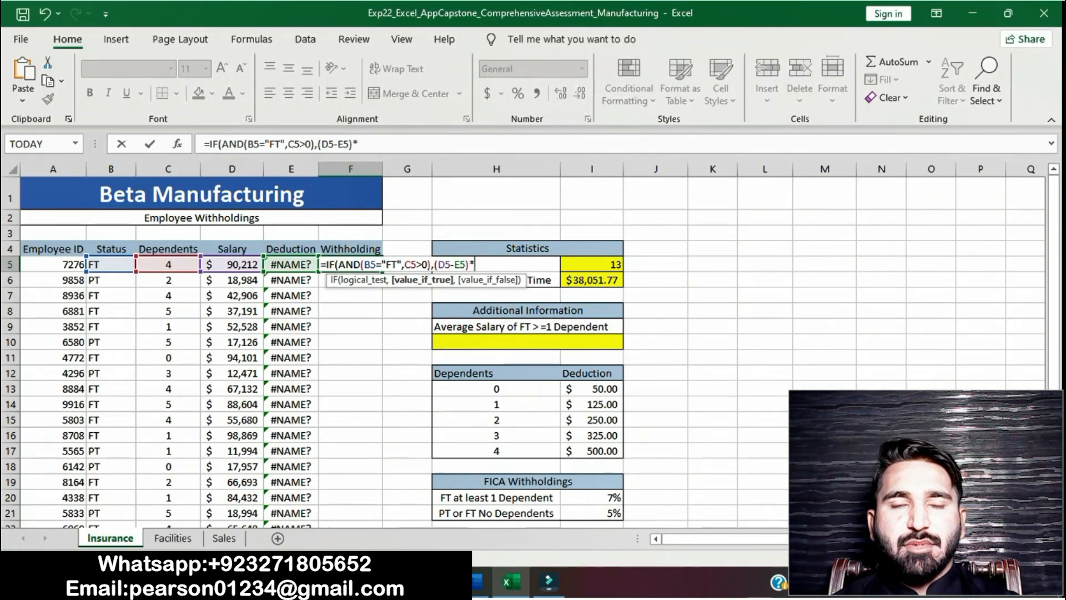
type("$")
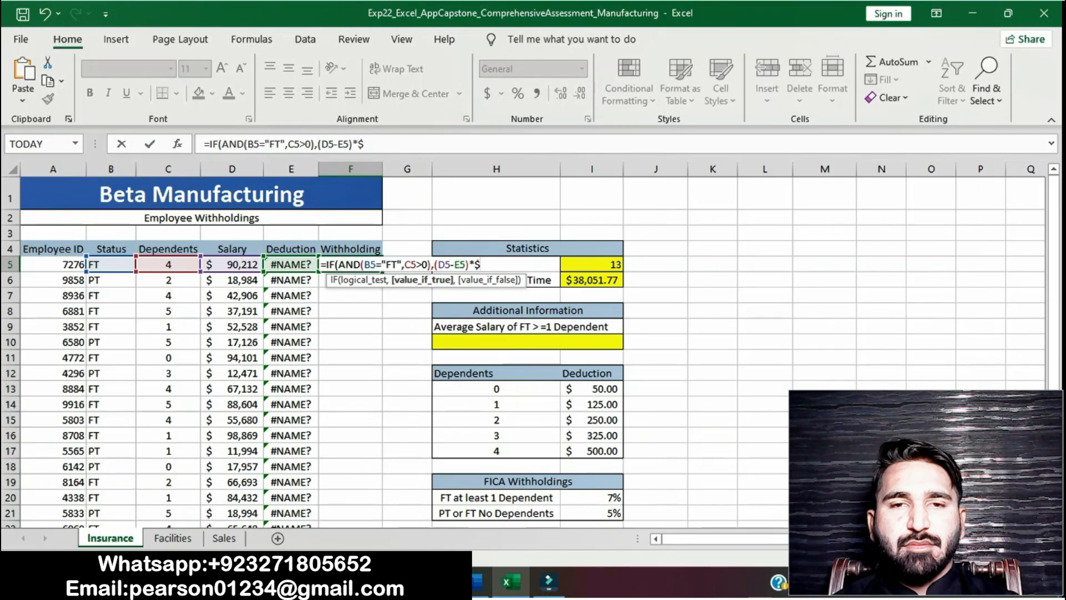
type("I$20")
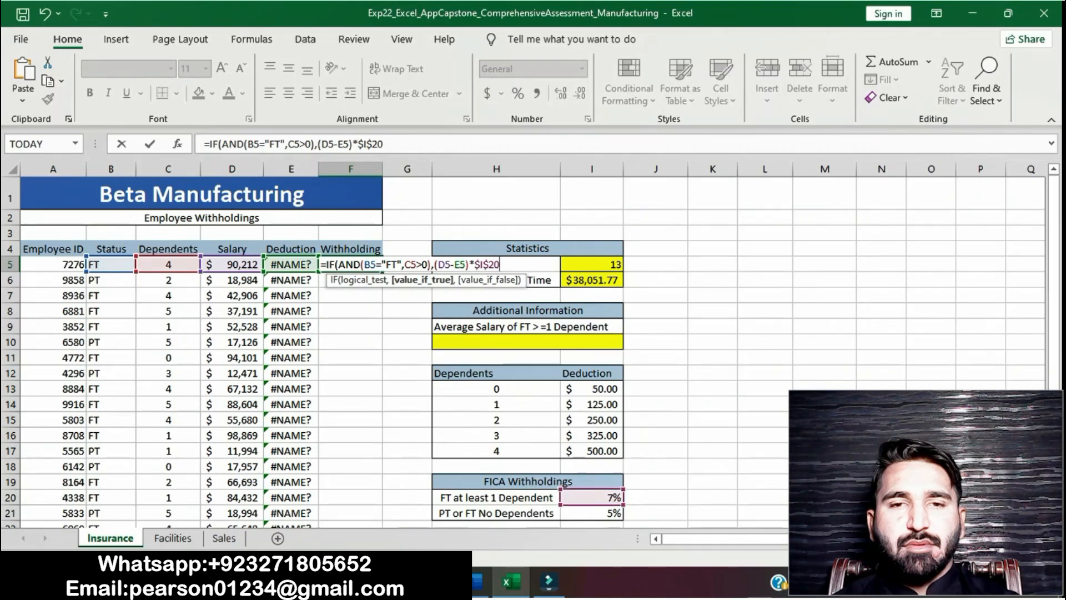
- Enter (D5-E5)*$I$21 as the value-if-false argument and complete the F5 formula
type(",(")
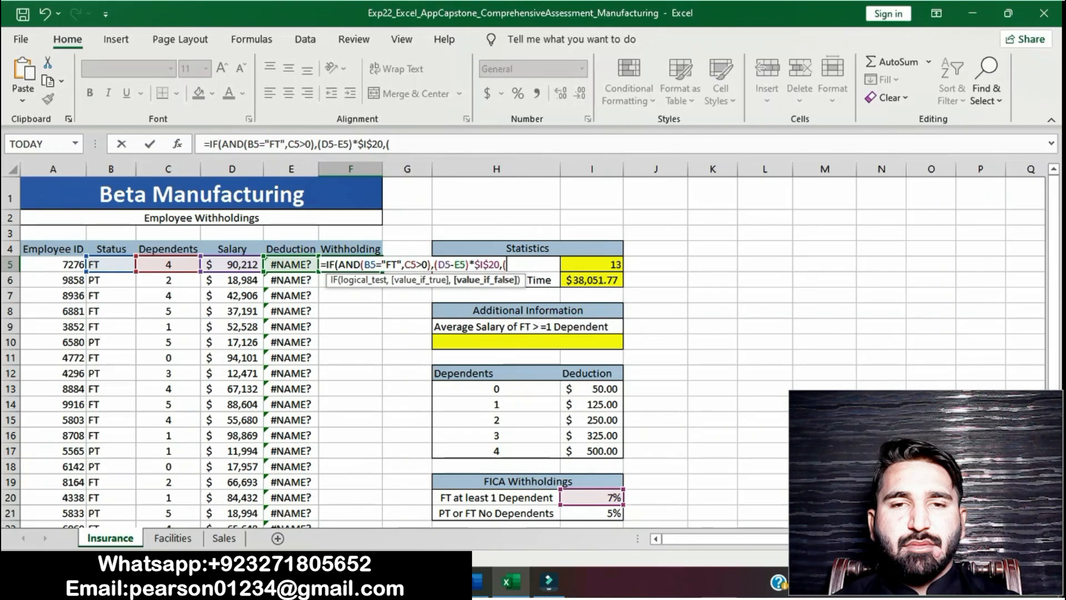
type("D5")
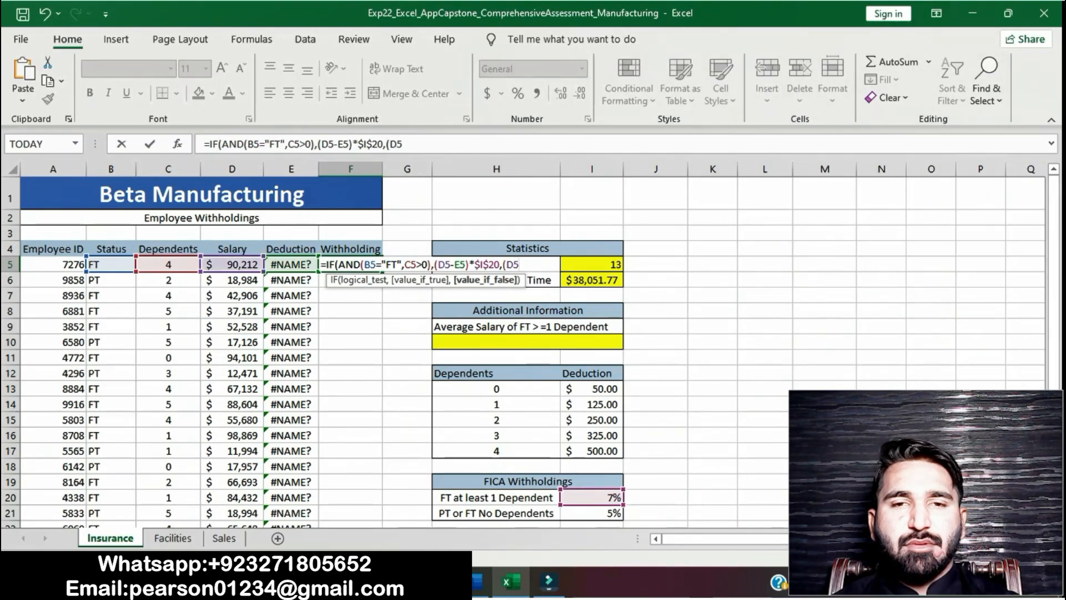
type("-E5")
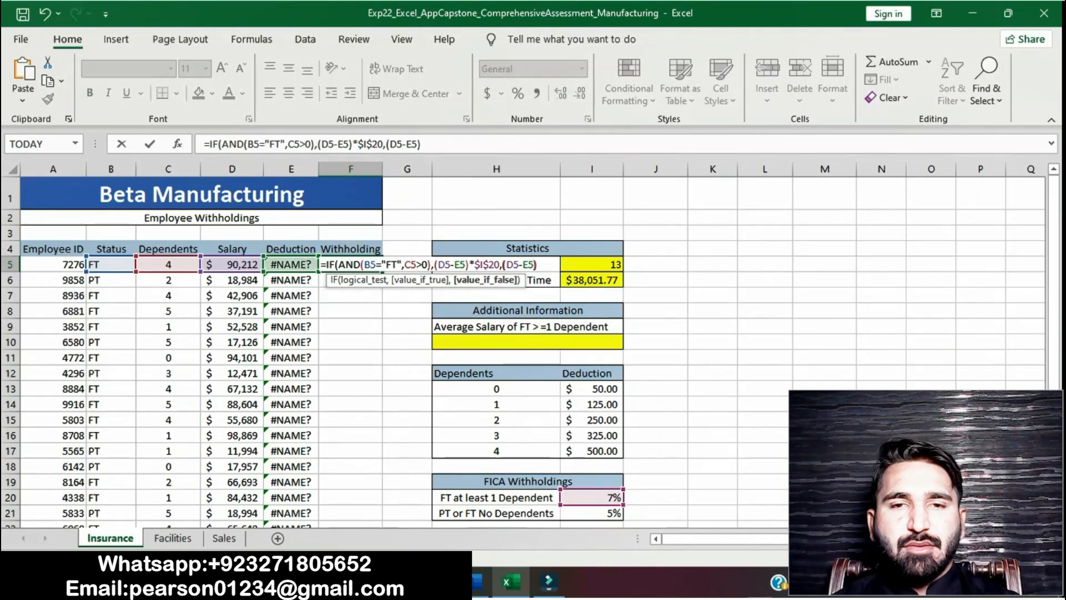
type(")*")
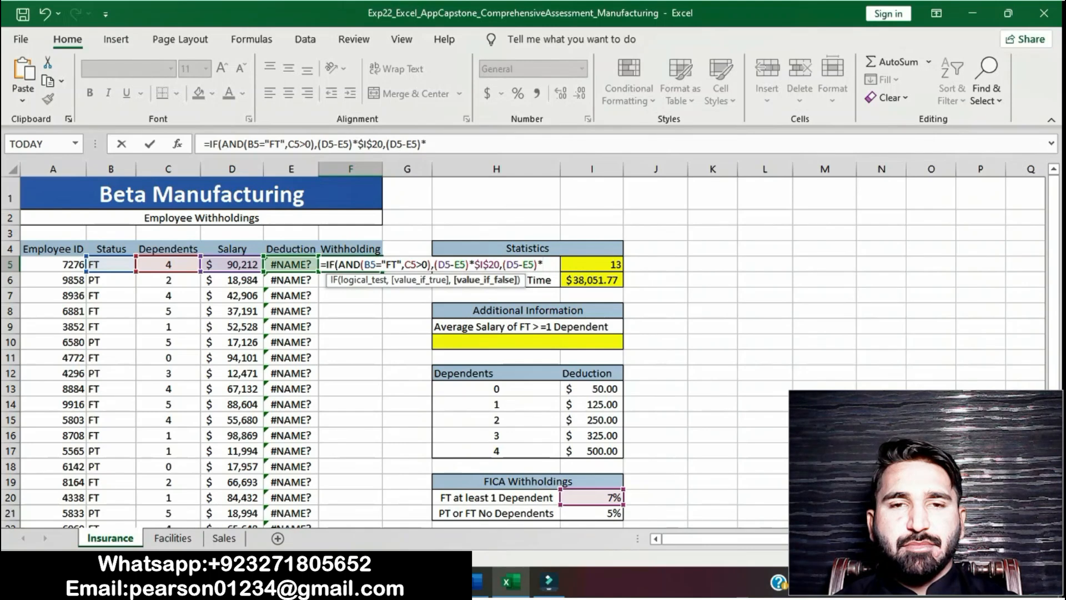
type("$I")
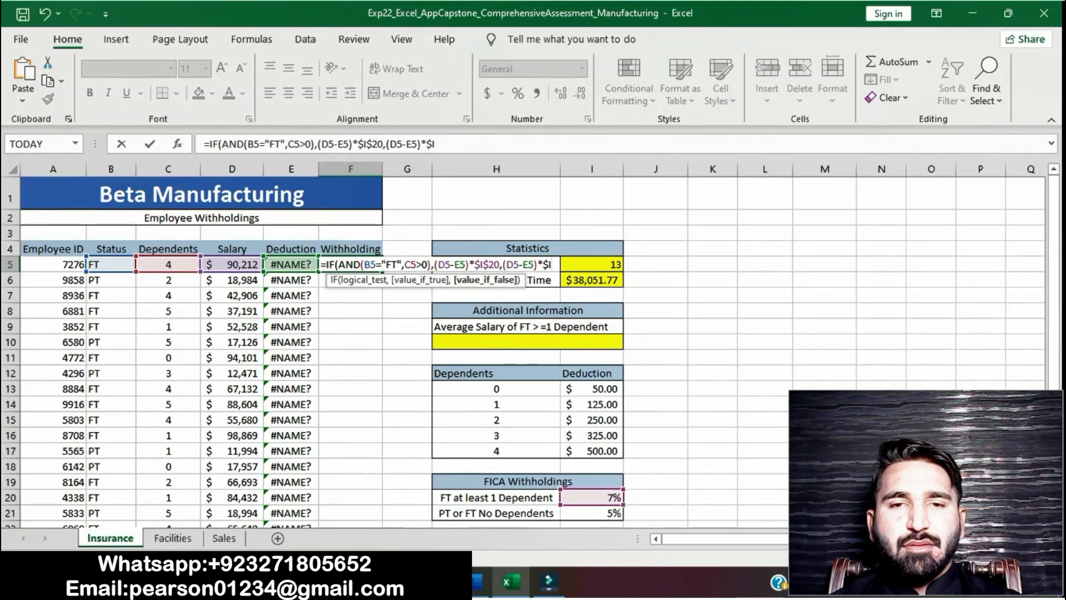
type("$21")
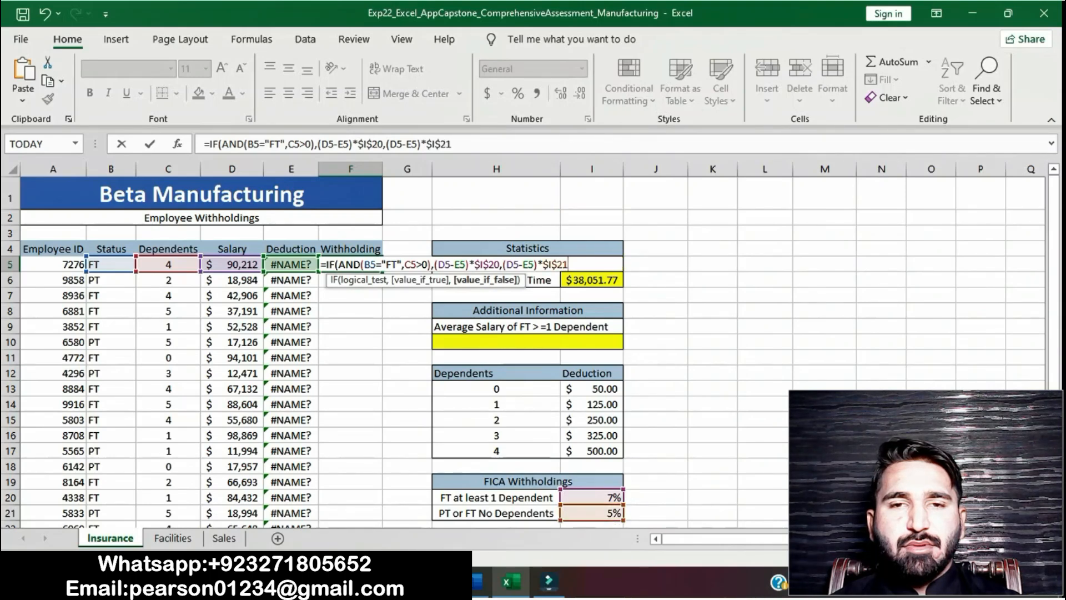
type(")")
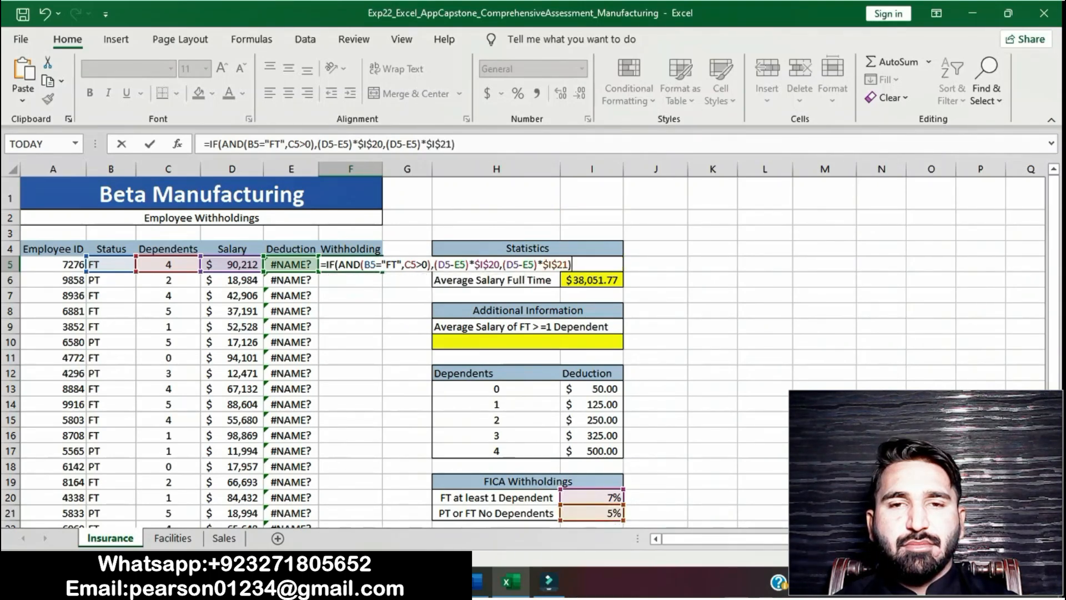
key("Return")
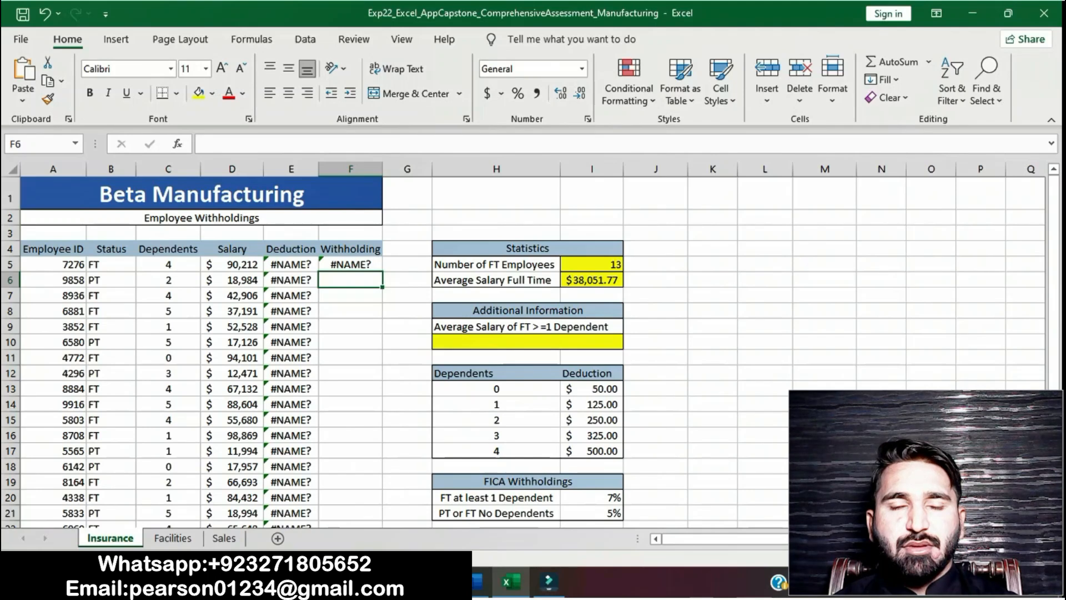
- Select step 7's copy-down sentence in Word, return to Excel and fill the F5 formula down column F through row 34
left_click(351, 265)
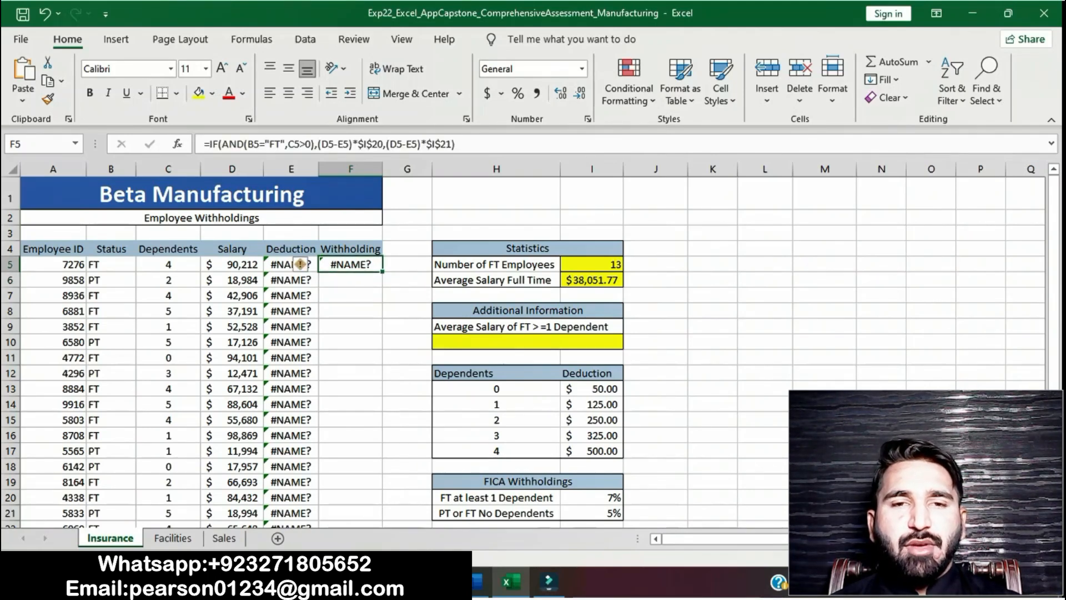
left_click(478, 581)
left_click(558, 404)
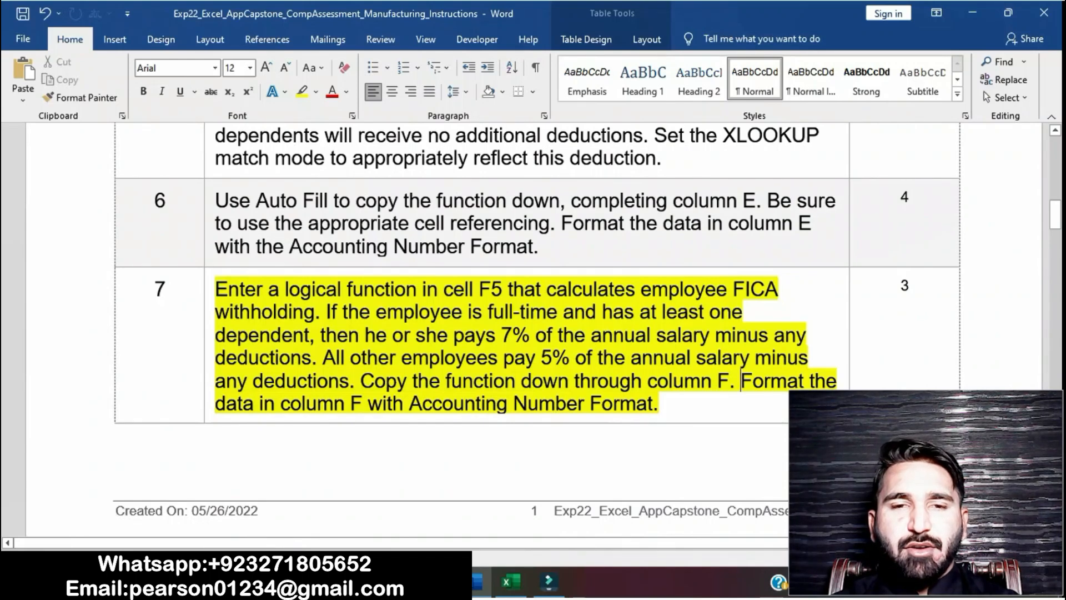
left_click_drag(695, 357, 740, 381)
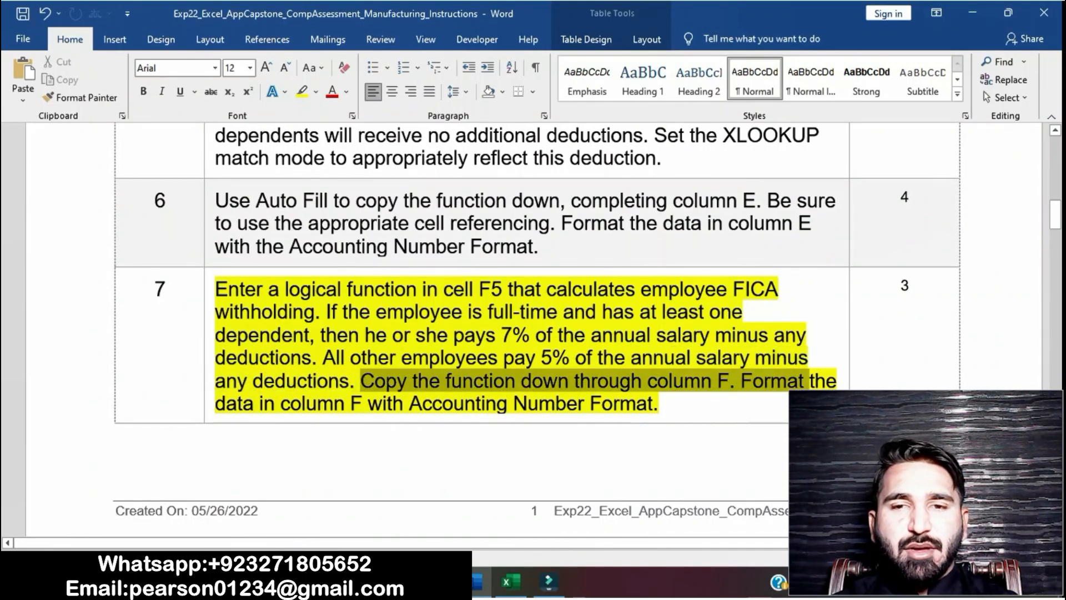
key("alt+Tab")
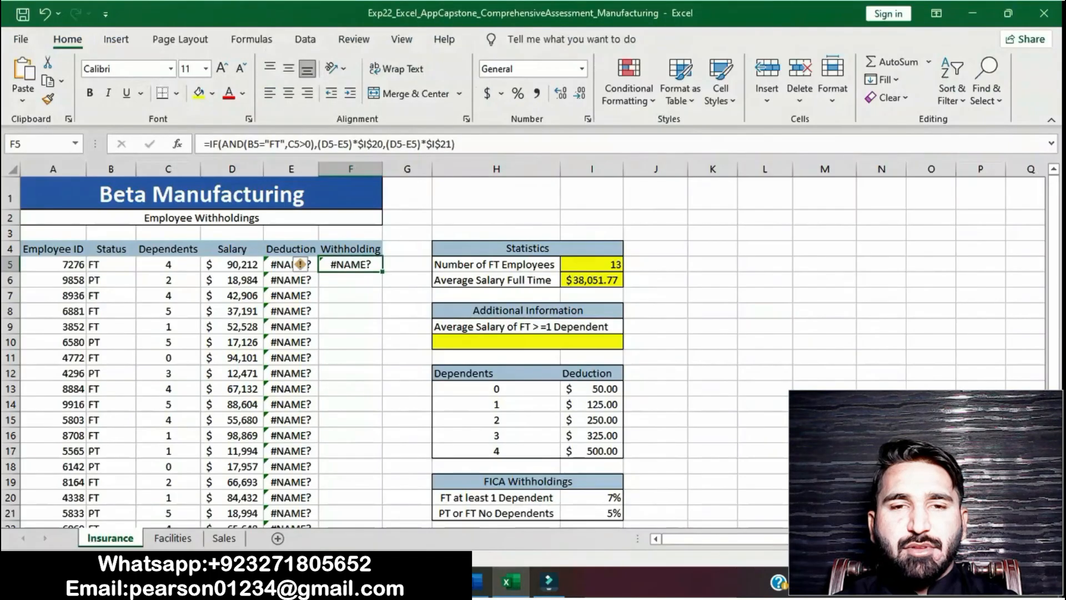
left_click_drag(382, 272, 382, 518)
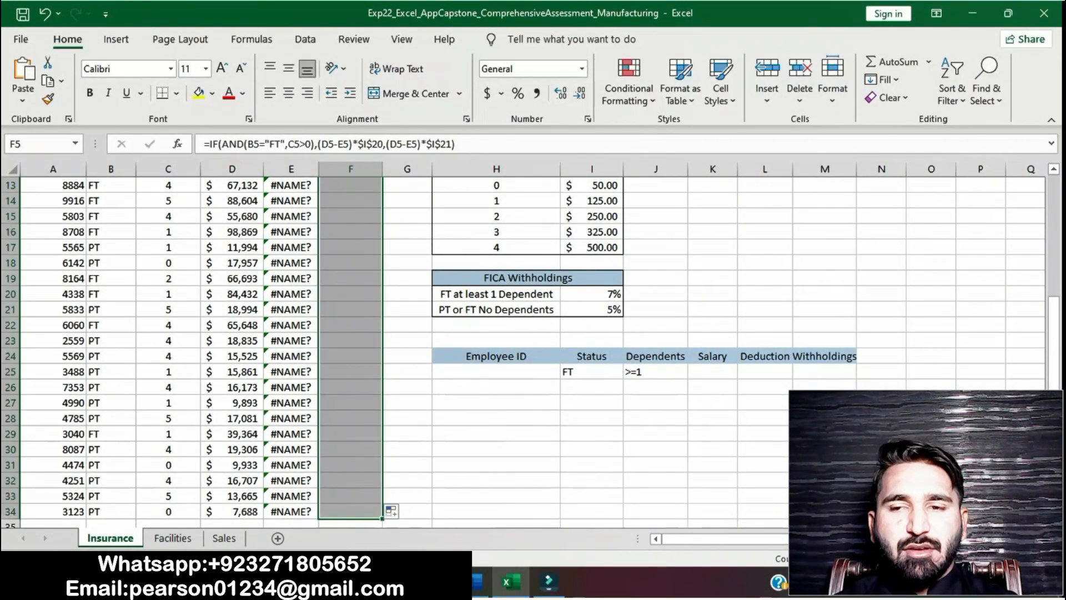
- Select step 7's formatting sentence in Word, return to Excel and apply Accounting Number Format to F5:F34
key("alt+Tab")
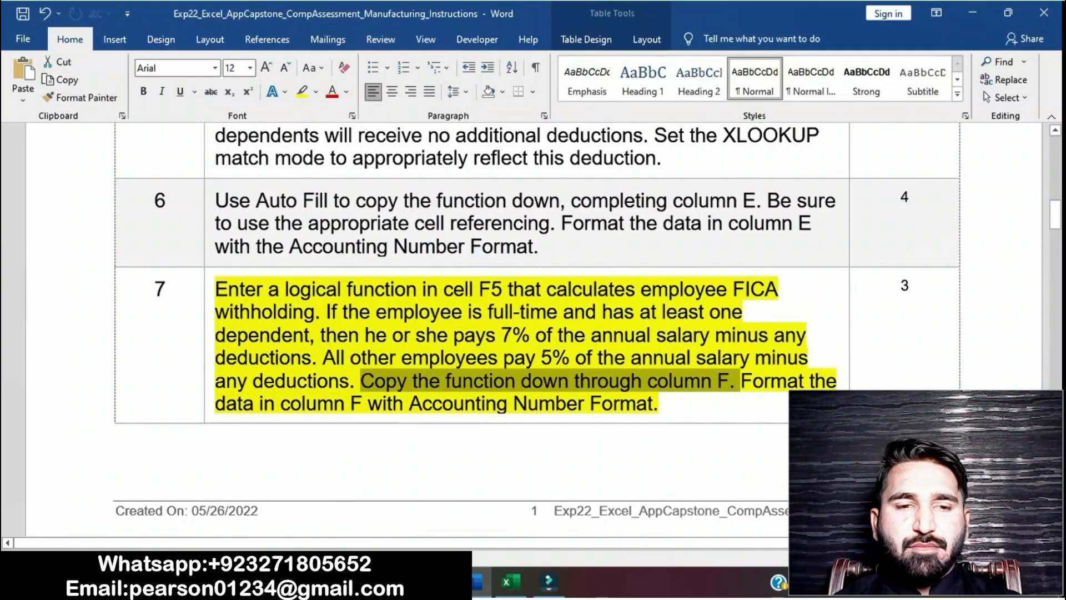
left_click(659, 403)
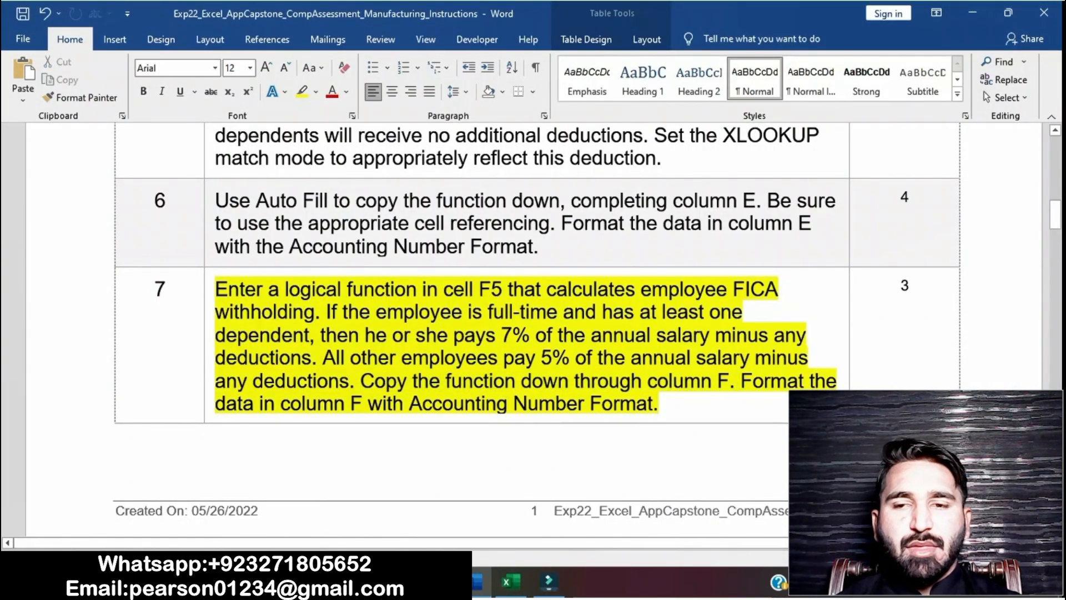
left_click_drag(658, 404, 741, 381)
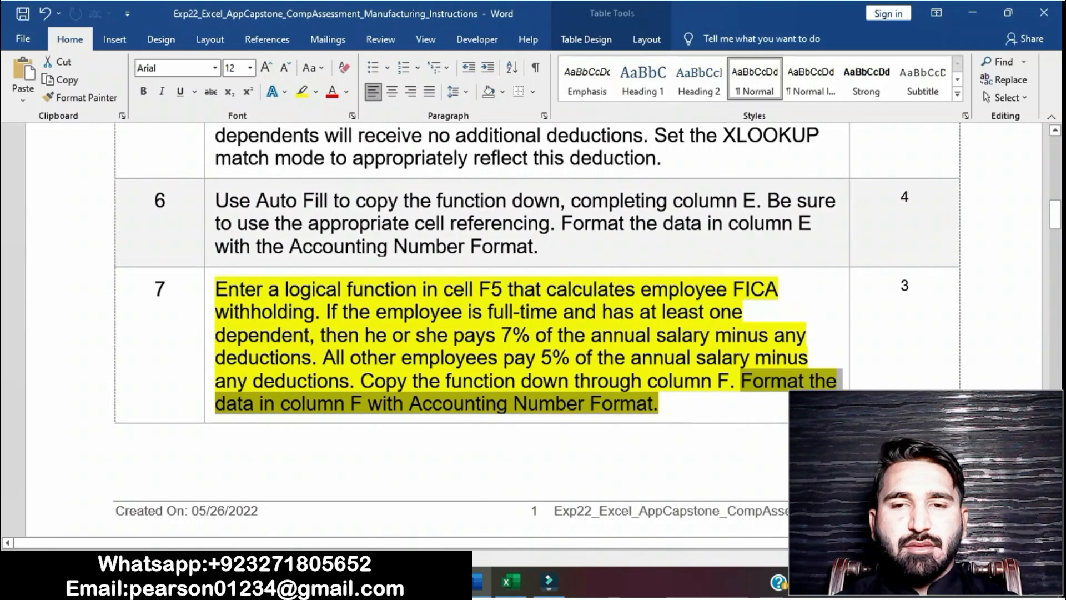
left_click(511, 581)
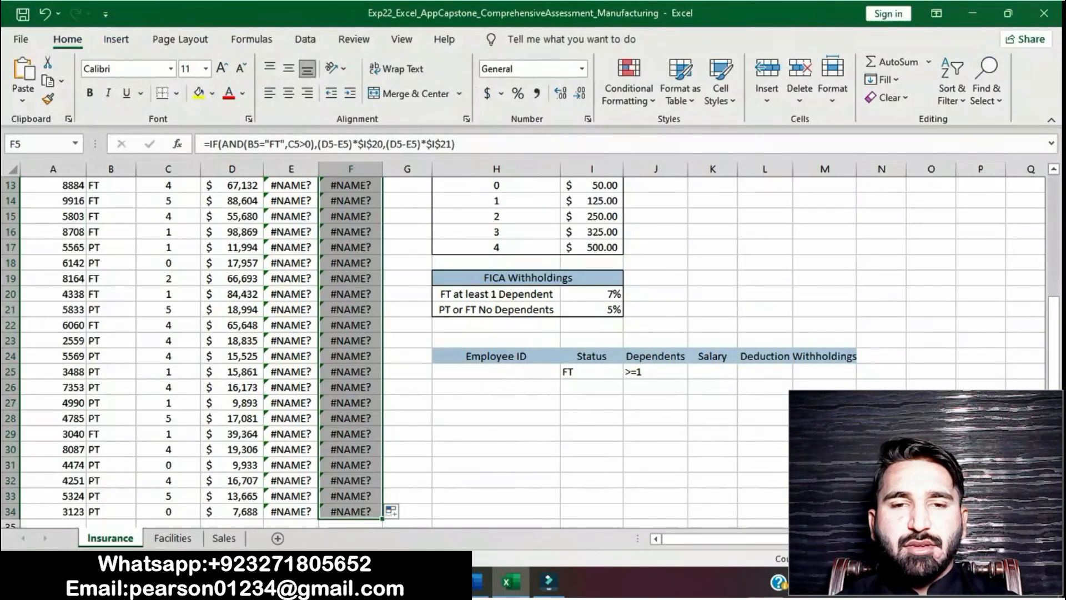
left_click(487, 93)
scroll(611, 333, "up", 4)
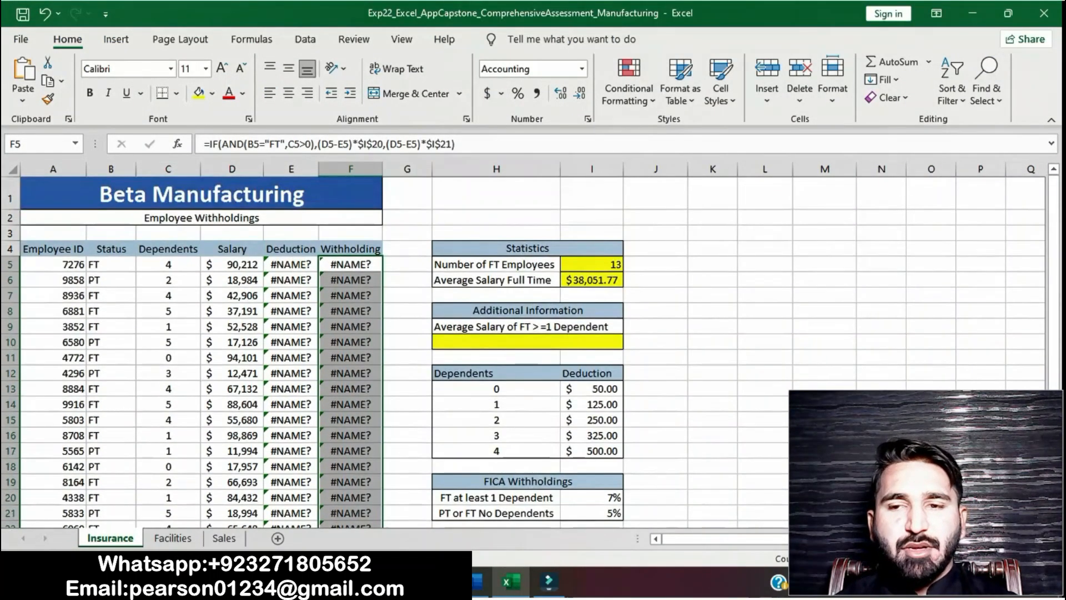
left_click(712, 357)
- Switch to the Word instructions and remove the yellow highlight from step 7
key("alt+Tab")
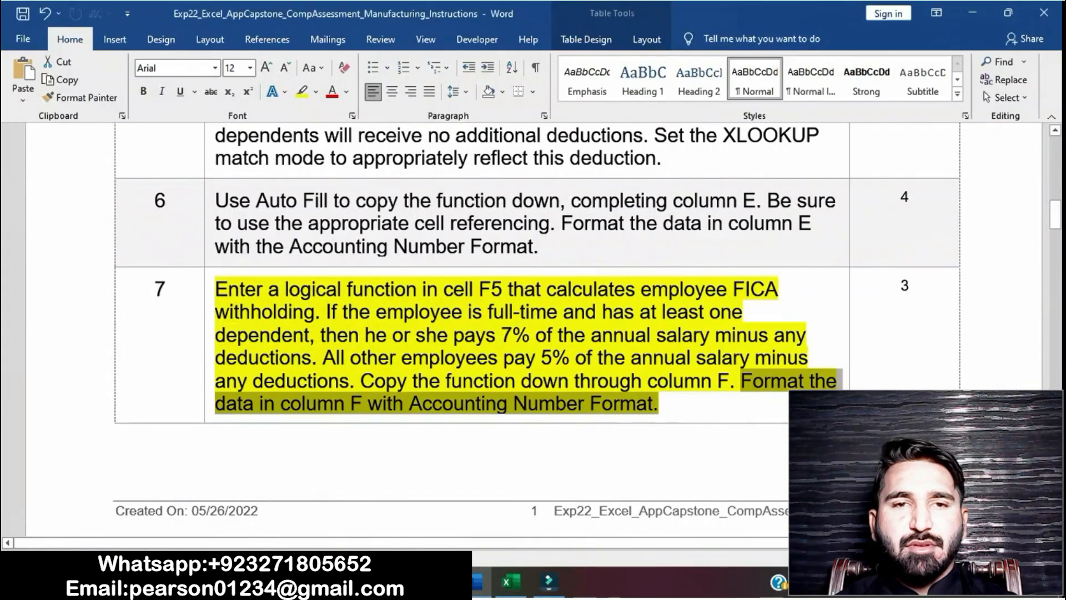
triple_click(532, 381)
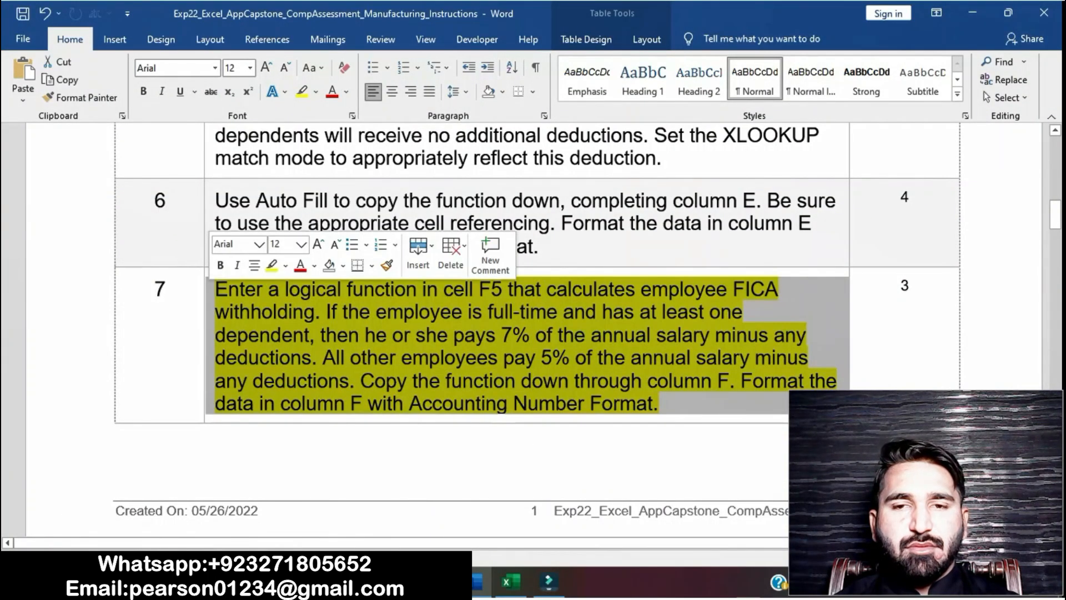
left_click(271, 266)
left_click(659, 403)
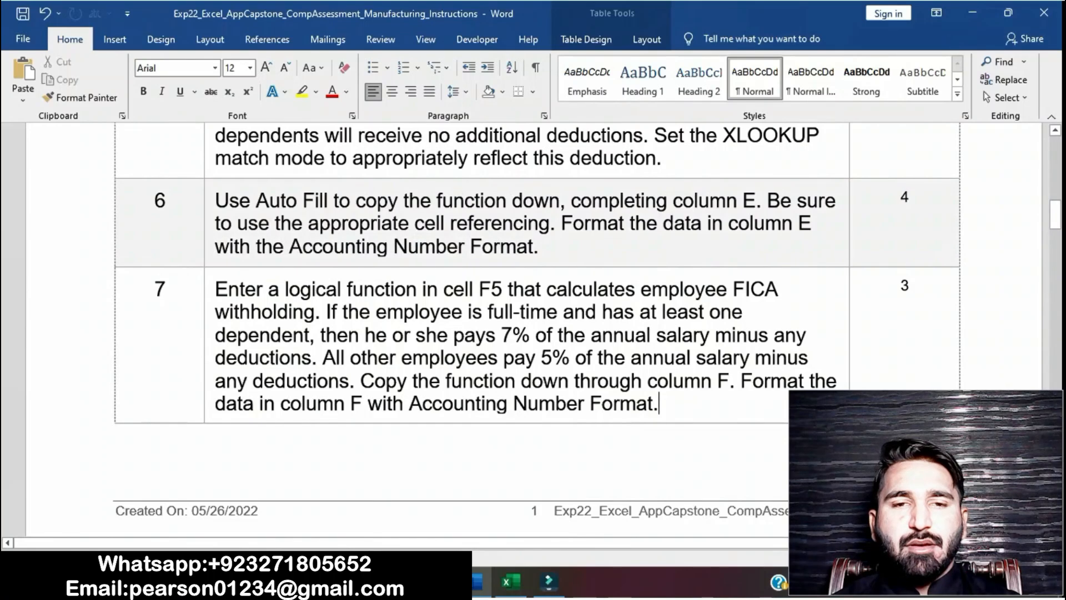